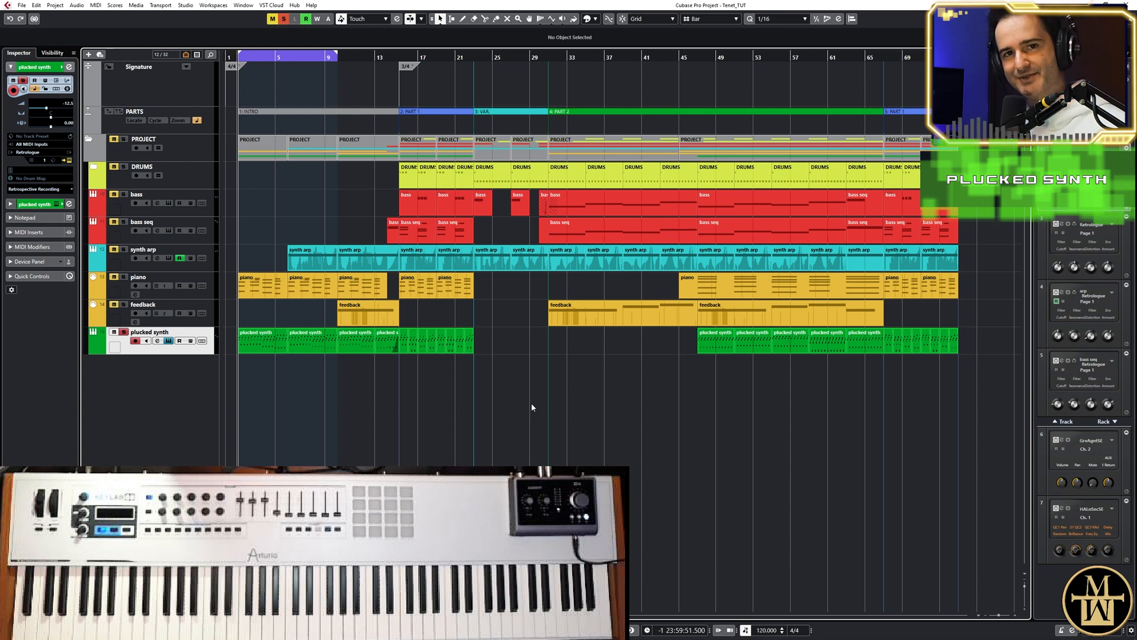
Play back the start of the arrangement and duplicate the plucked synth track
key("space")
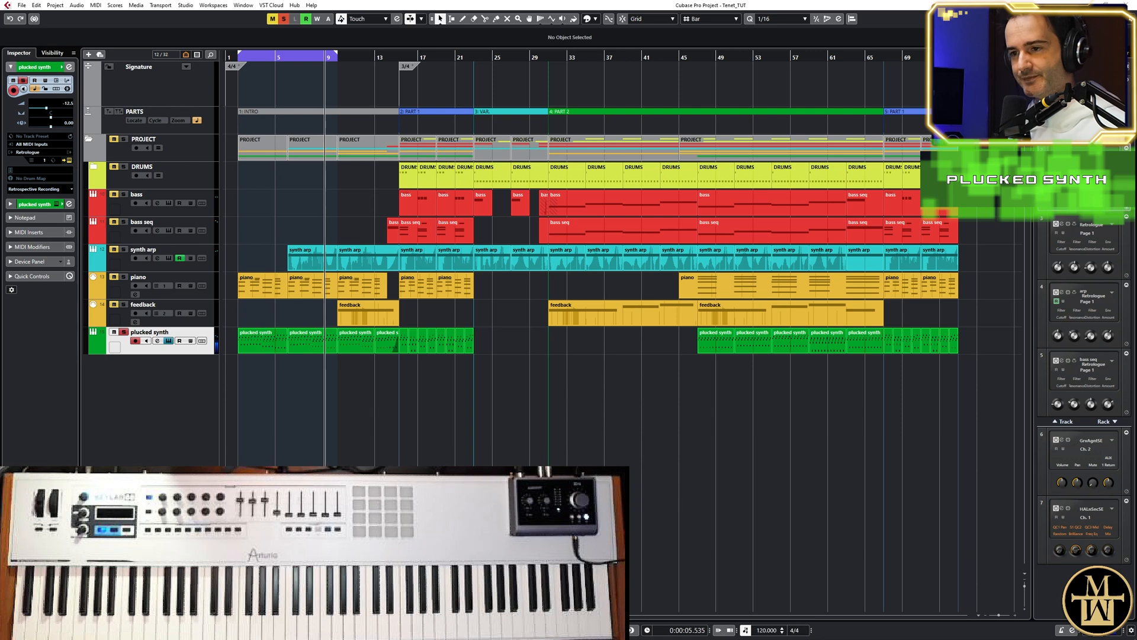
right_click(169, 353)
left_click(199, 379)
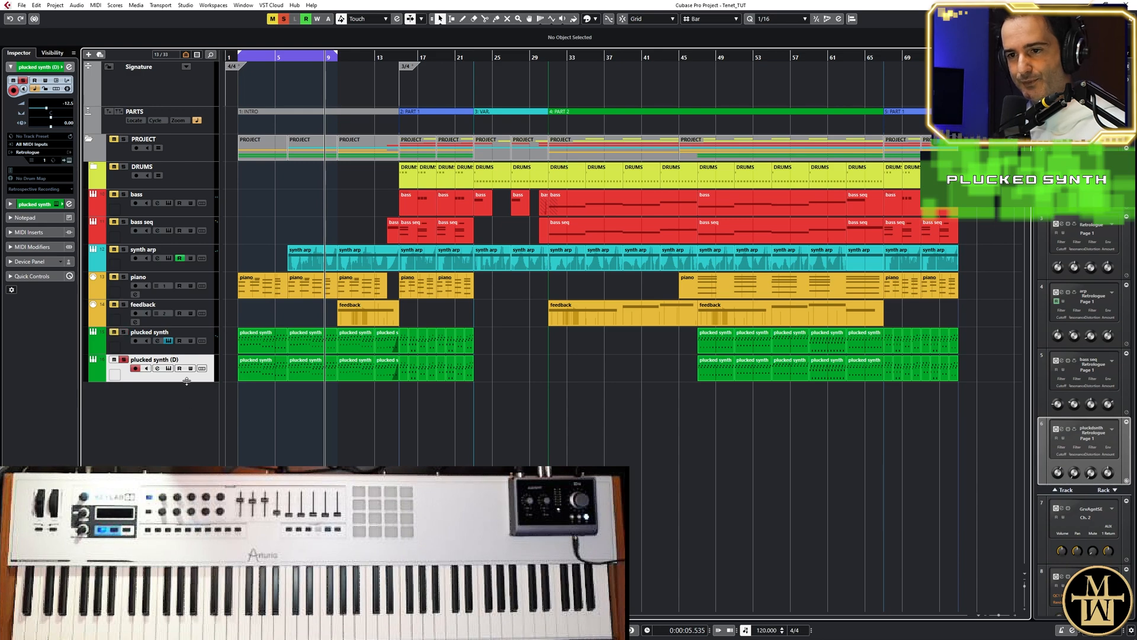
Open the Retrologue instrument of the duplicated plucked synth track and load the Init Retrologue 2 preset
left_click(169, 368)
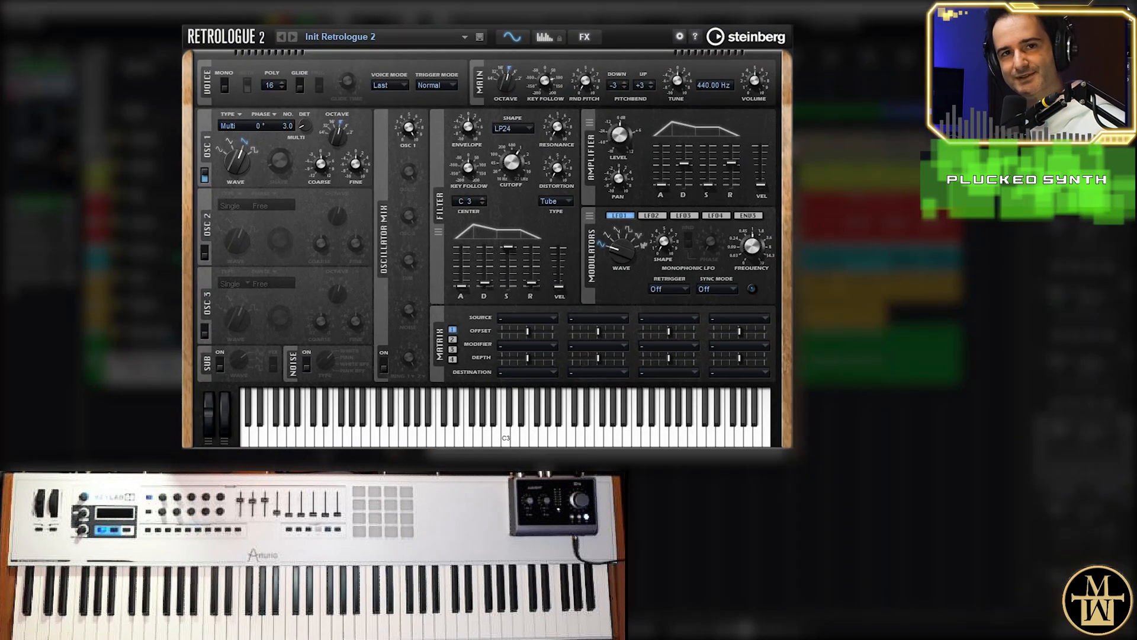
left_click(364, 39)
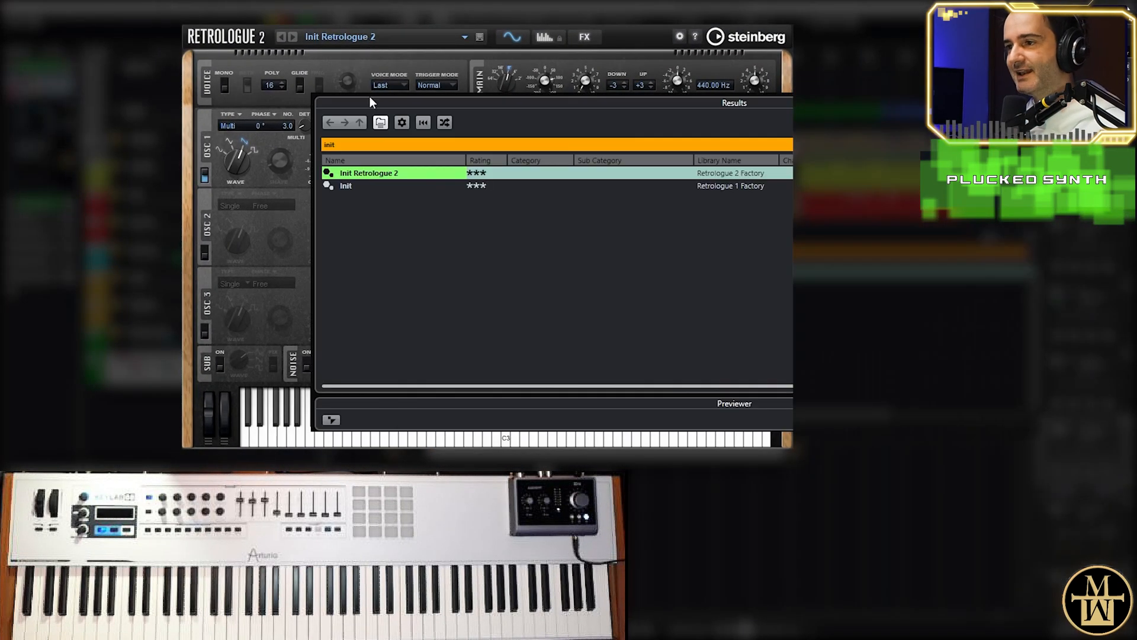
double_click(373, 175)
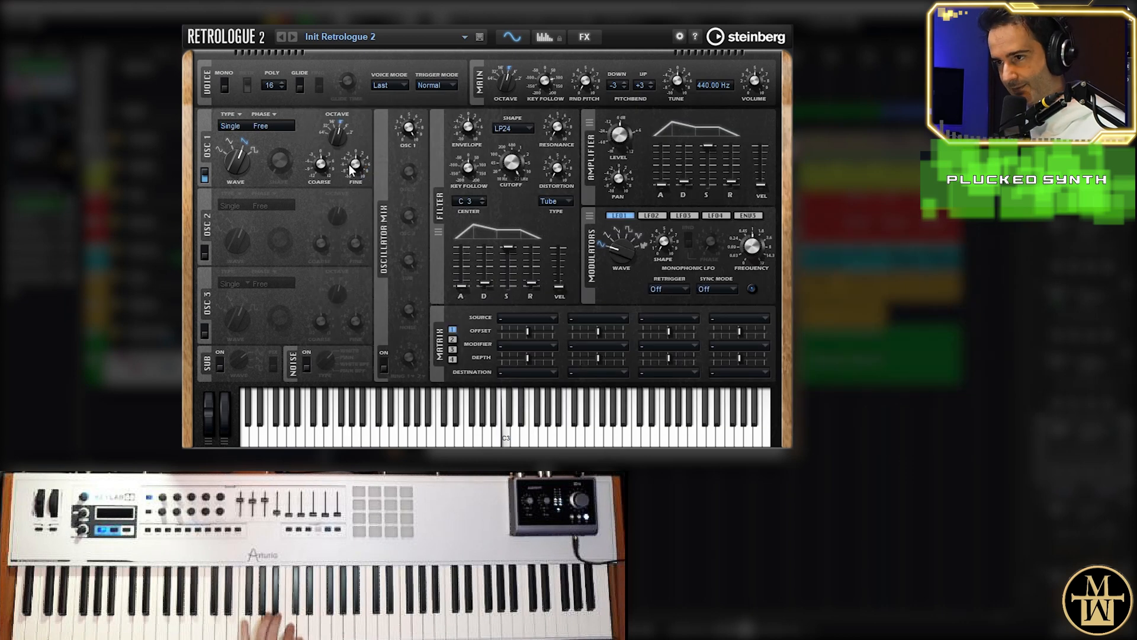
Set oscillator 1 to the Multi type with 3 voices and raise its detune slightly
left_click(233, 127)
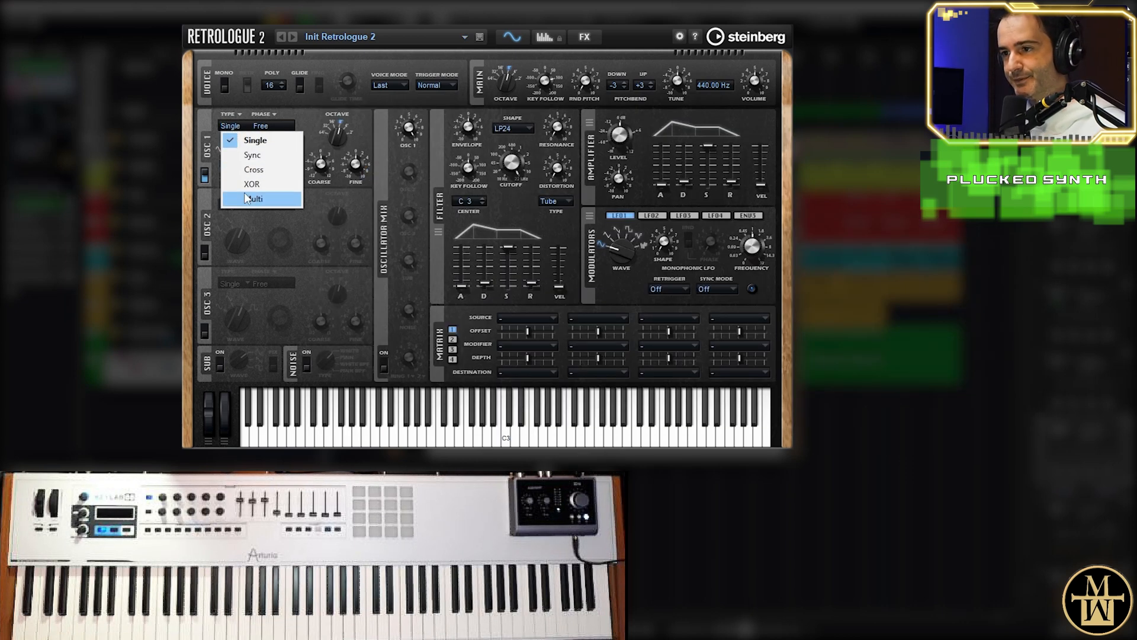
left_click(244, 196)
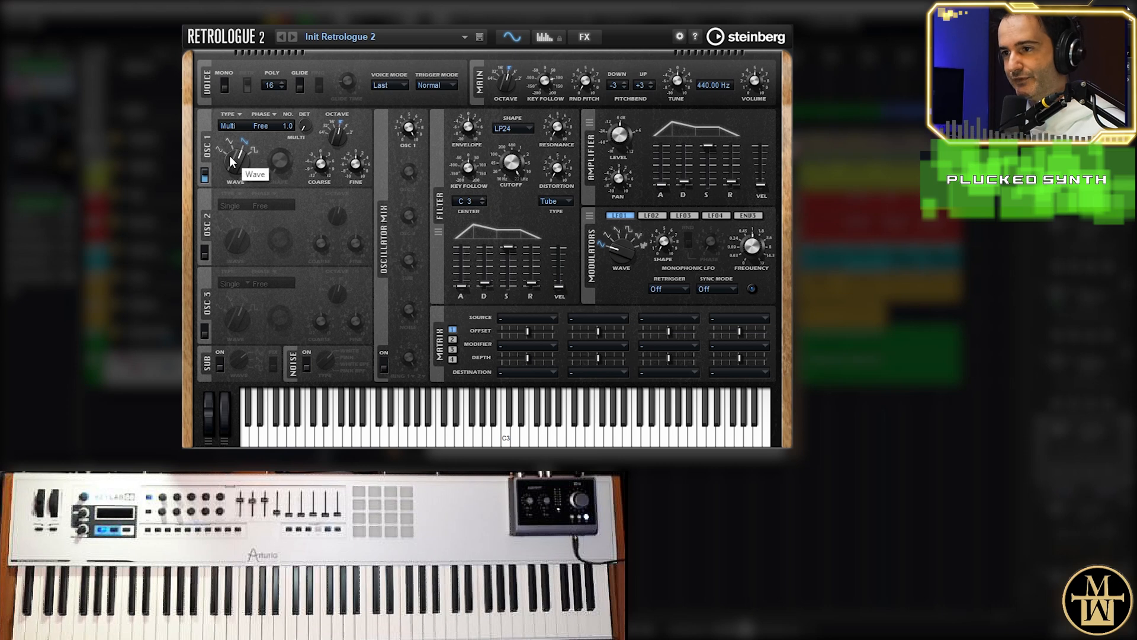
double_click(288, 127)
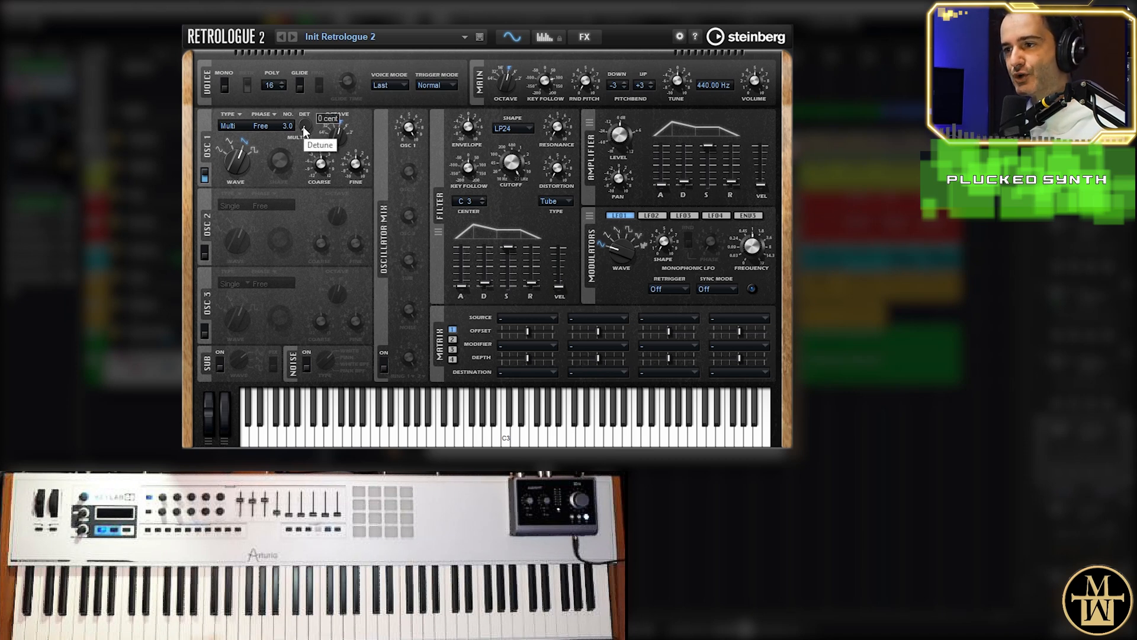
scroll(304, 127, "up", 5)
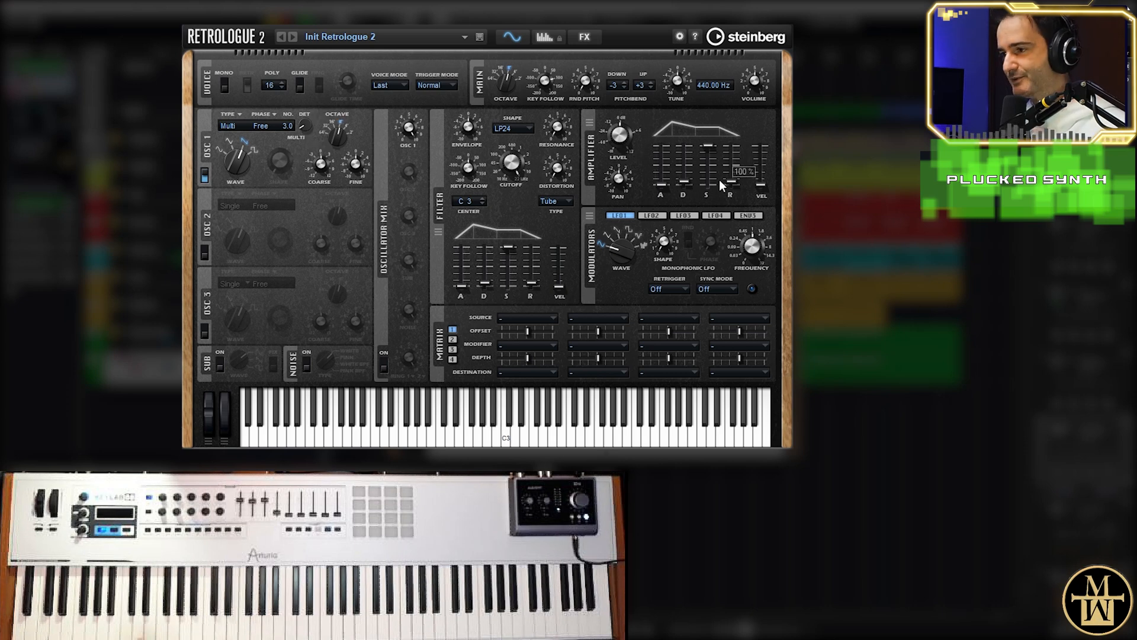
Raise the amplifier envelope's decay and set its release to about 1509 ms
left_click_drag(683, 181, 730, 165)
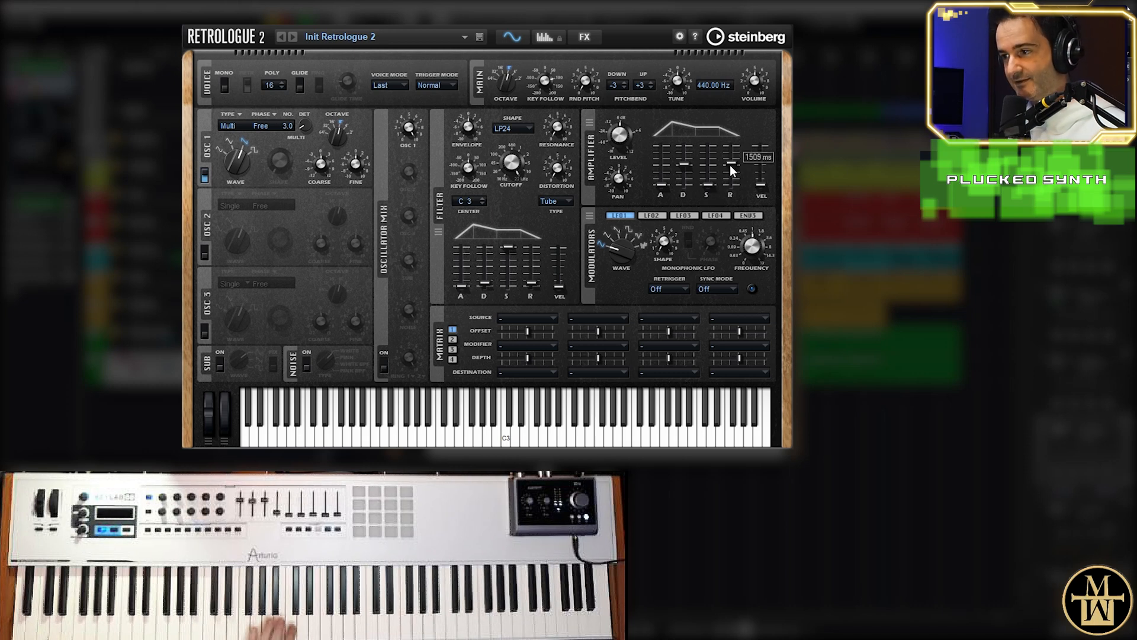
Assign the modulation wheel to the filter cutoff and set the wheel's minimum for it
right_click(515, 162)
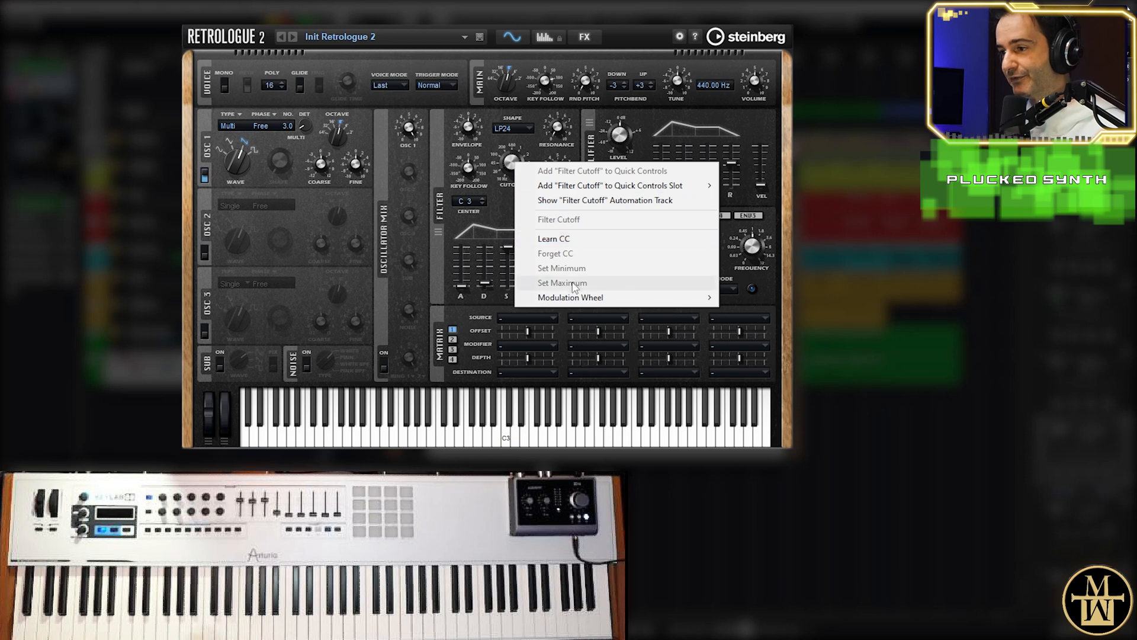
mouse_move(585, 299)
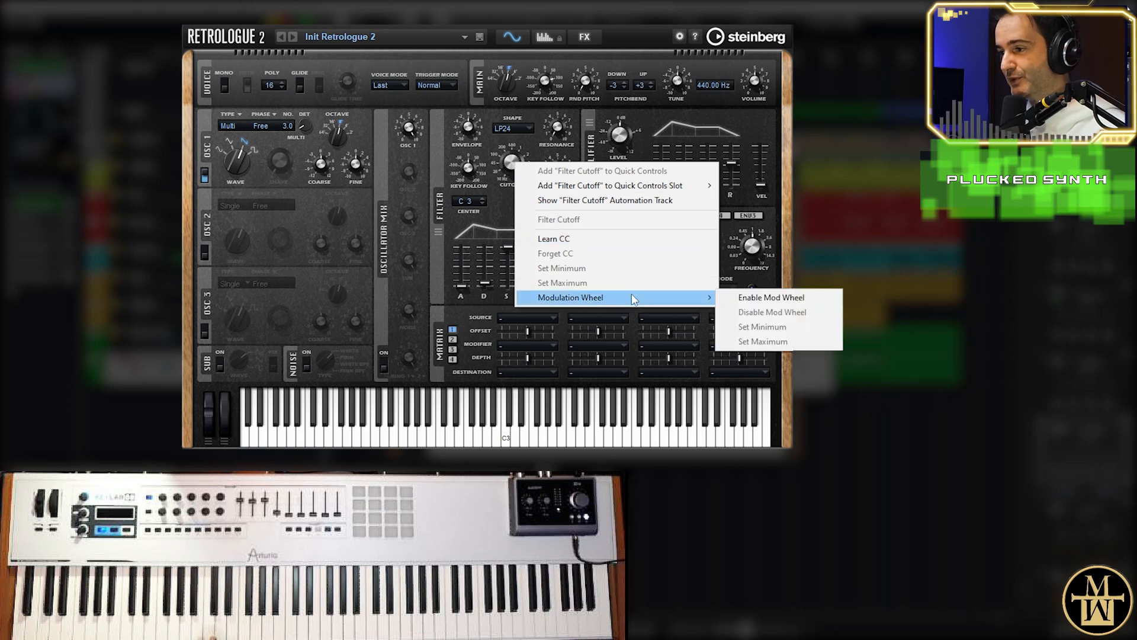
left_click(745, 298)
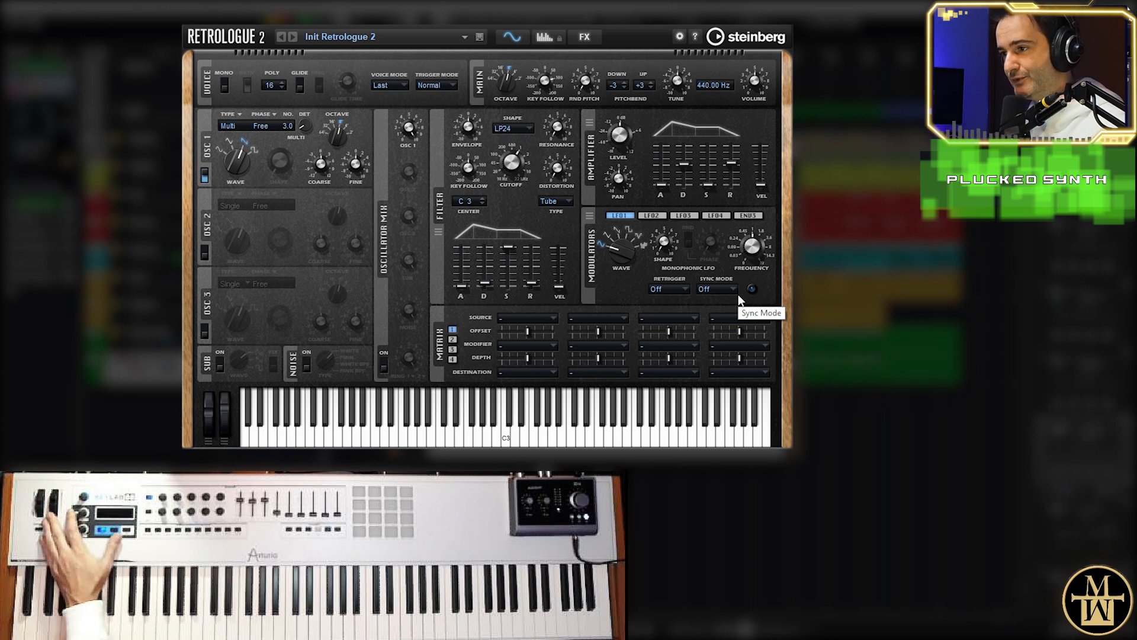
right_click(514, 158)
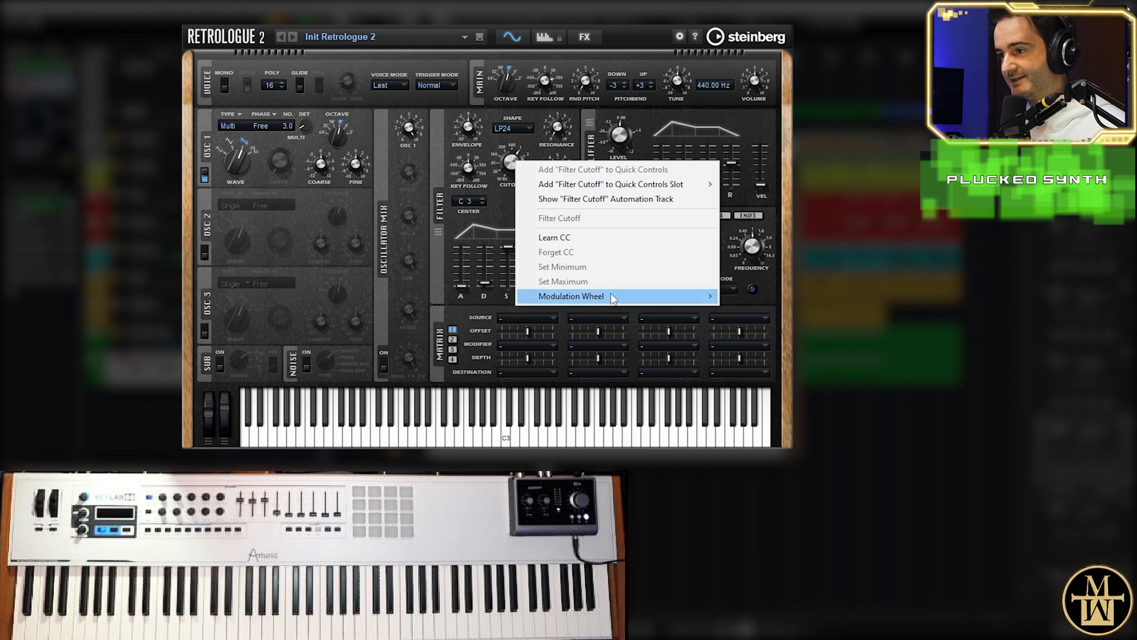
mouse_move(612, 298)
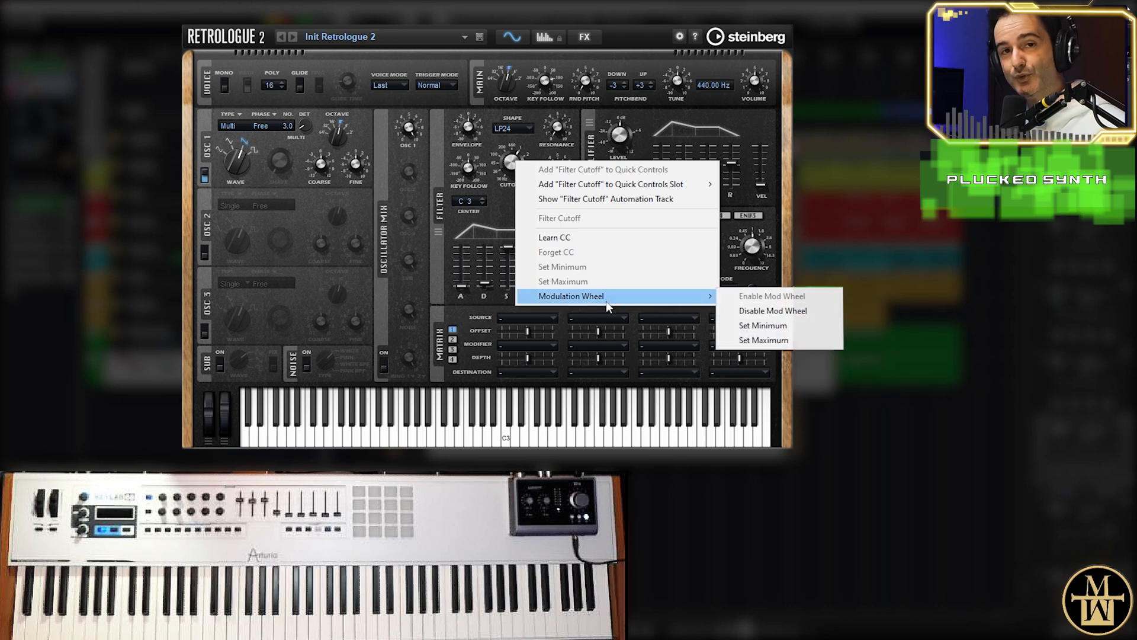
left_click(764, 325)
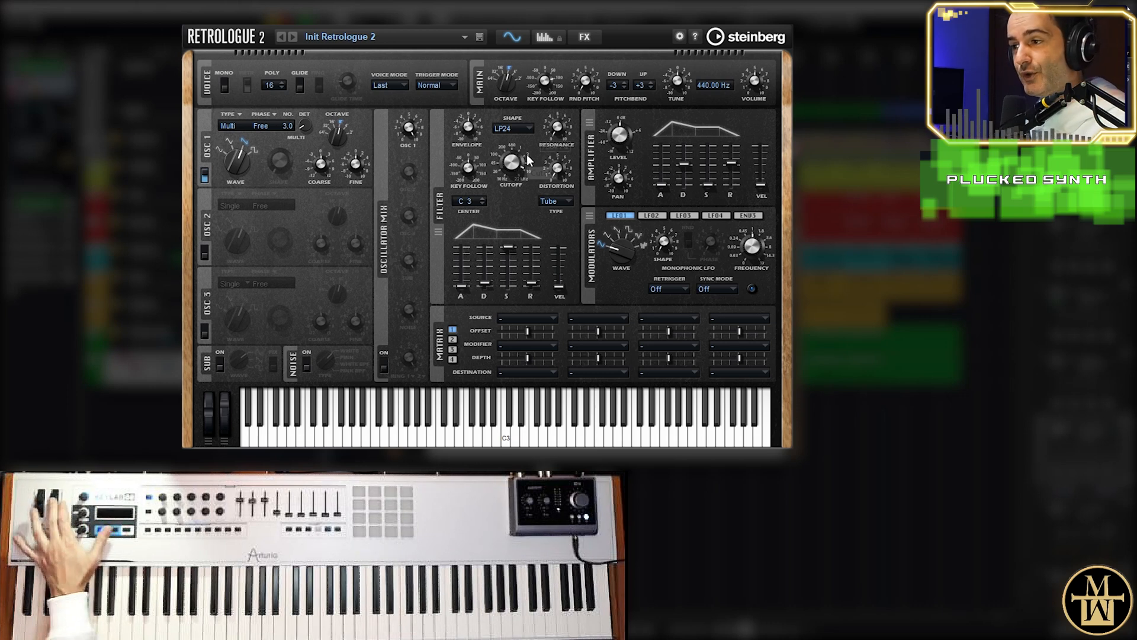
mouse_move(525, 155)
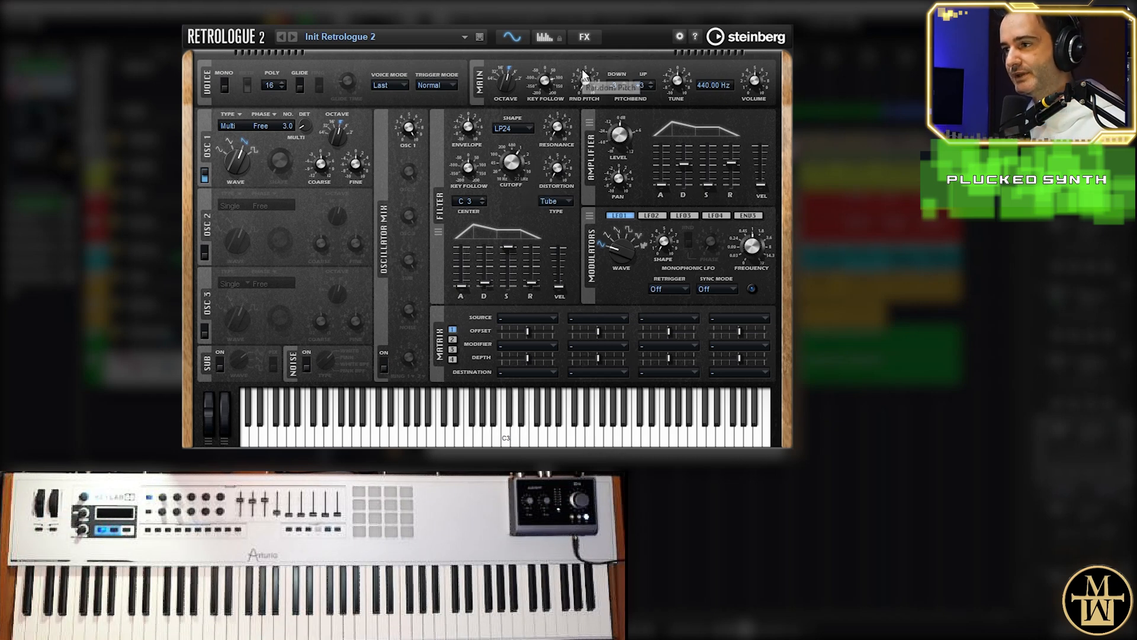
Turn on the reverb in the effects chain and adjust its main time
left_click(586, 38)
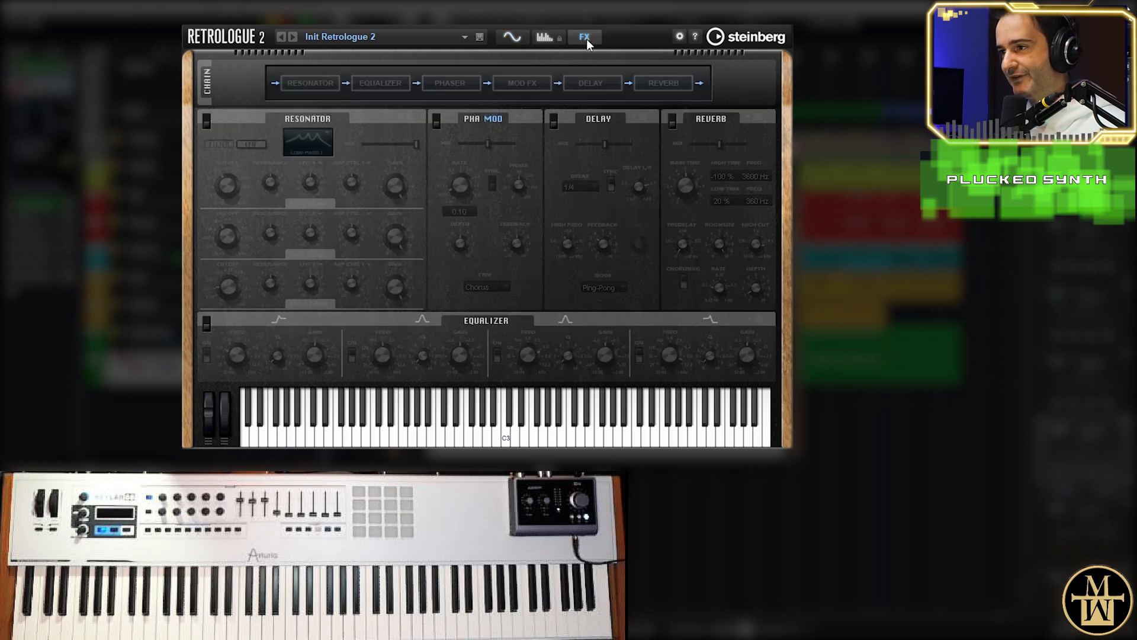
left_click(665, 85)
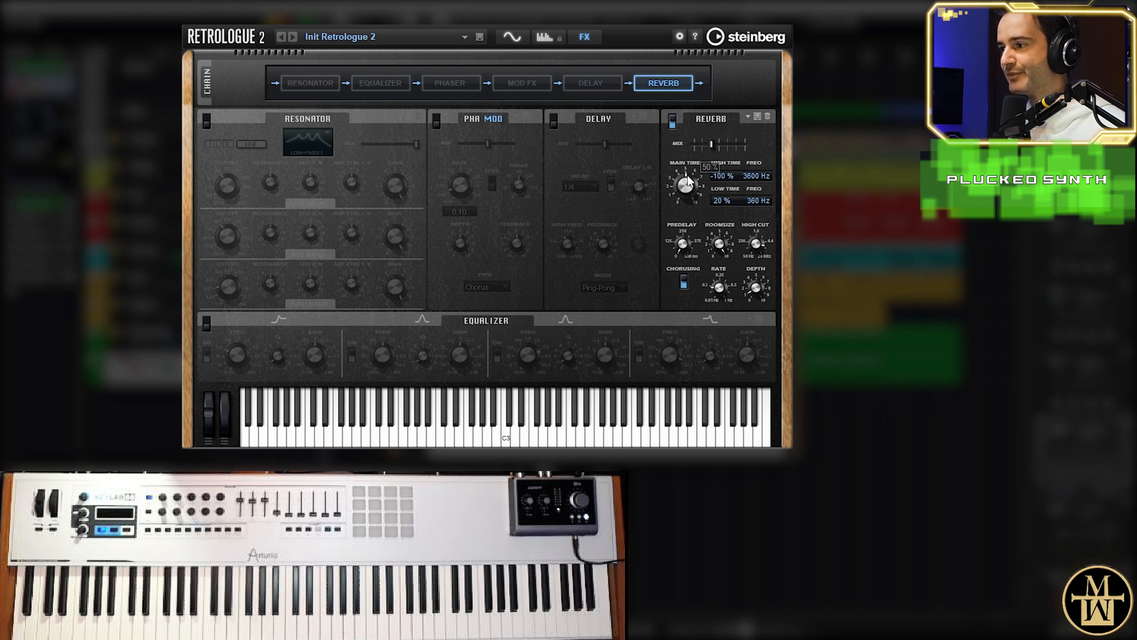
left_click_drag(687, 176, 687, 197)
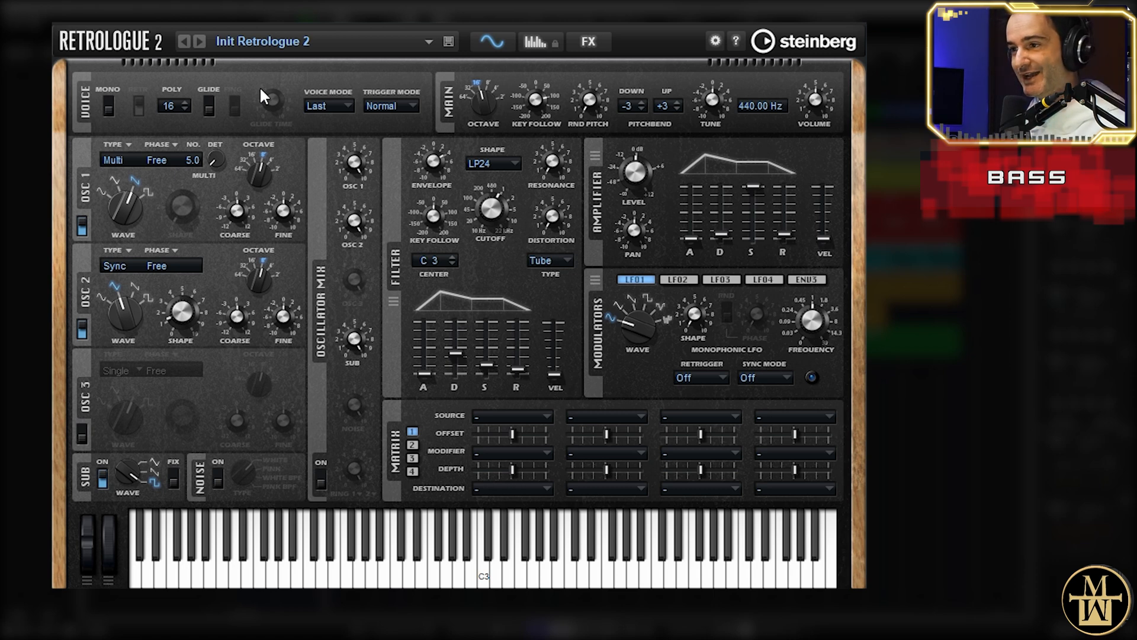
Load the Init Retrologue 2 preset for the bass sound and lower its main octave
left_click(313, 41)
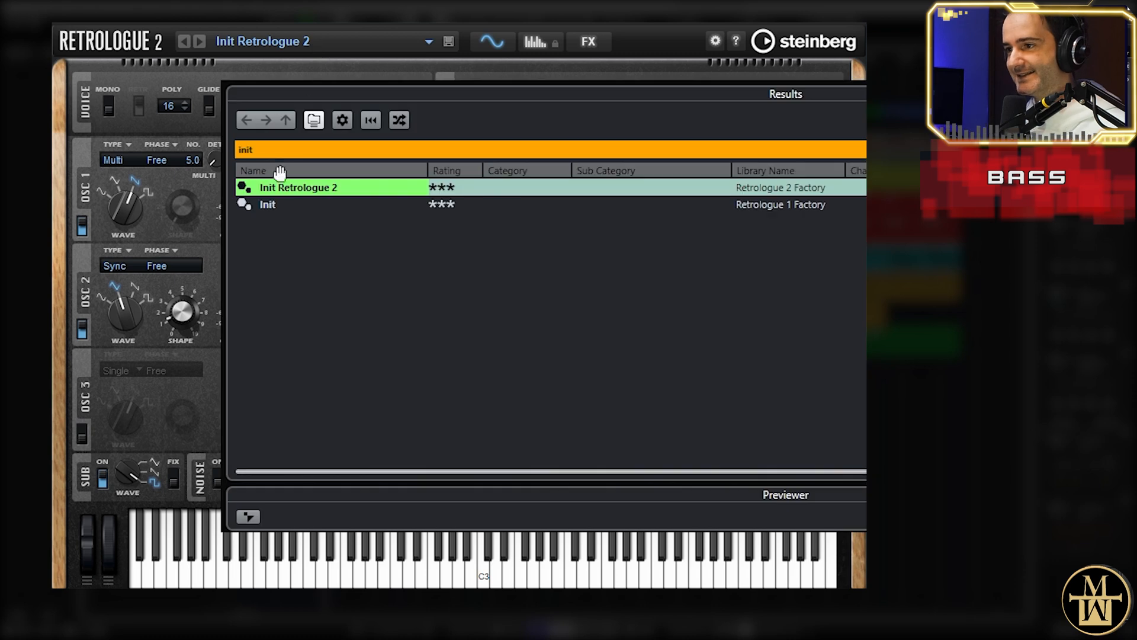
double_click(302, 189)
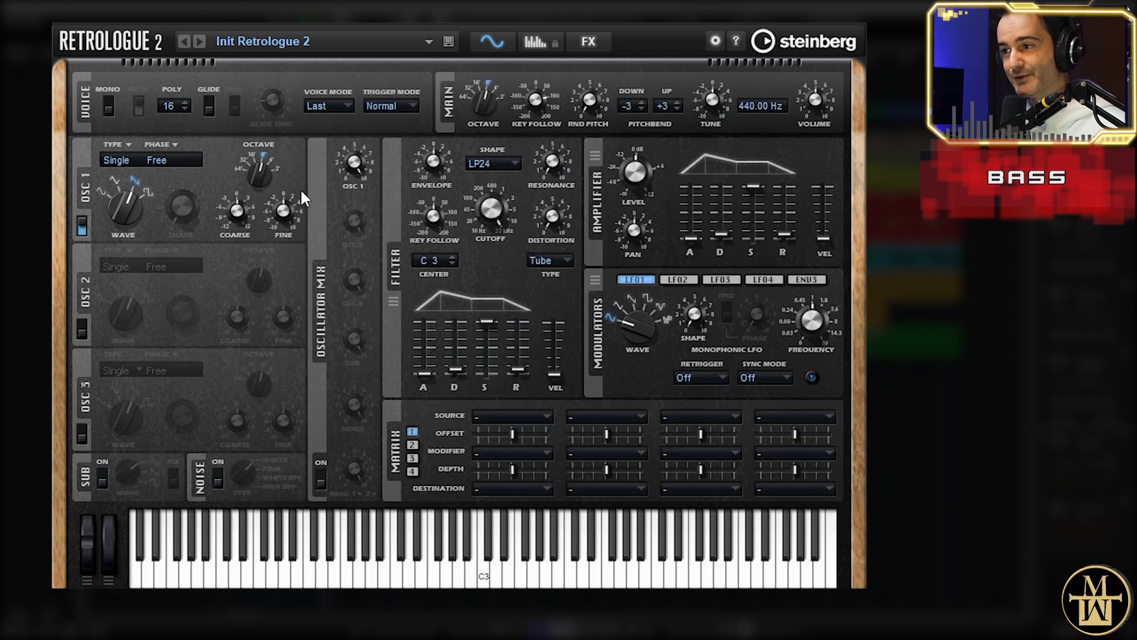
left_click(481, 102)
left_click_drag(481, 102, 479, 122)
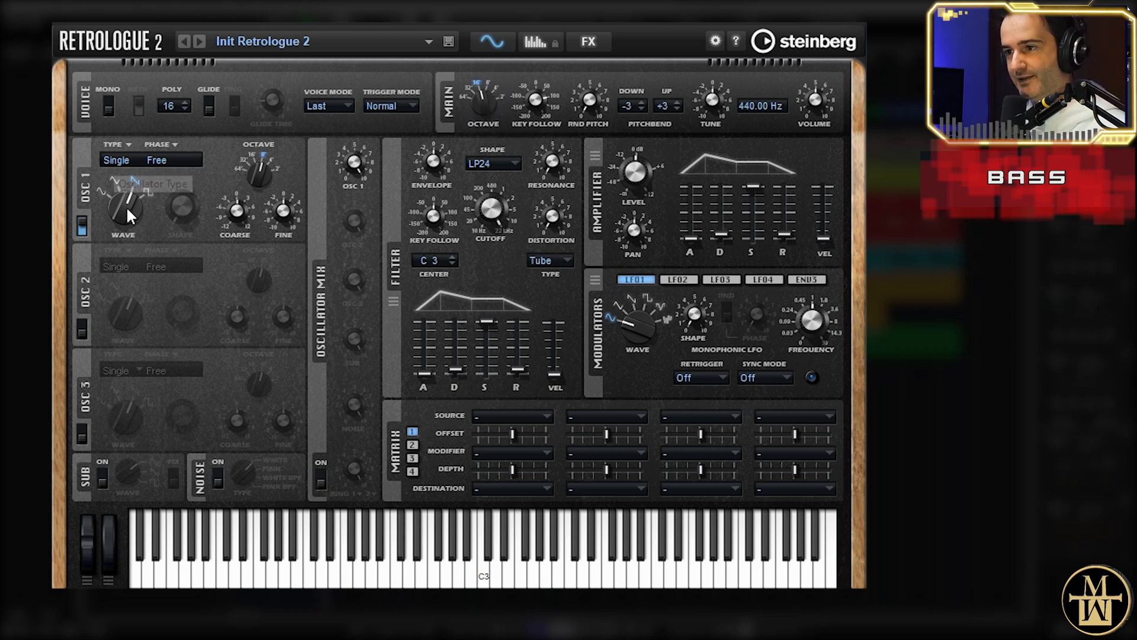
Set the bass's oscillator 1 to the Multi type with 3 voices and a detune of 5 cents
left_click(119, 161)
left_click(139, 260)
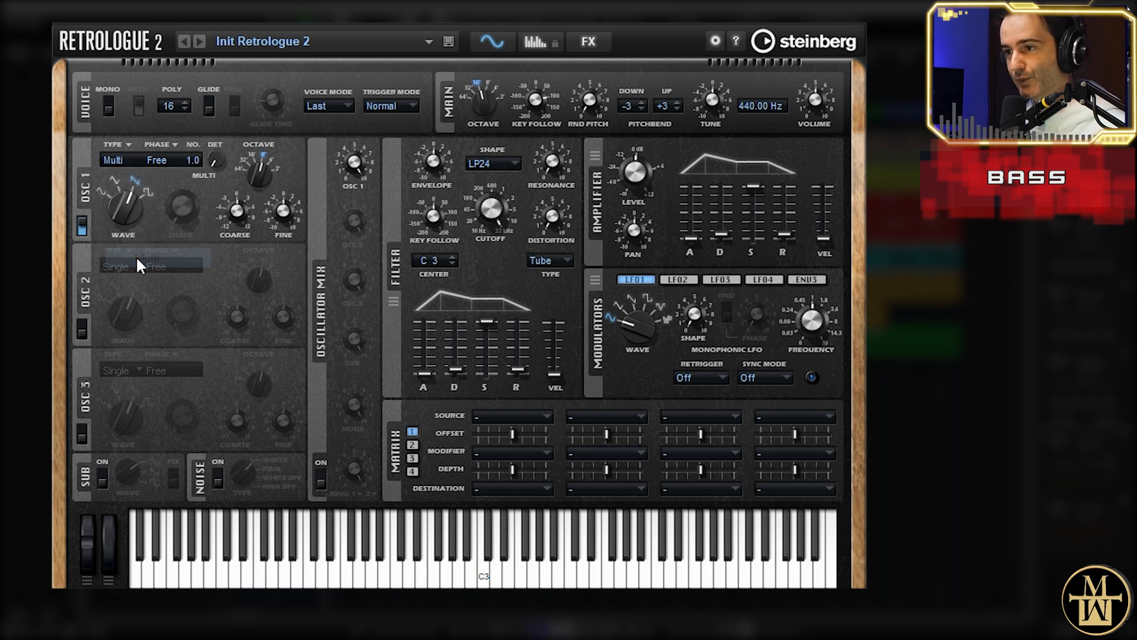
double_click(192, 159)
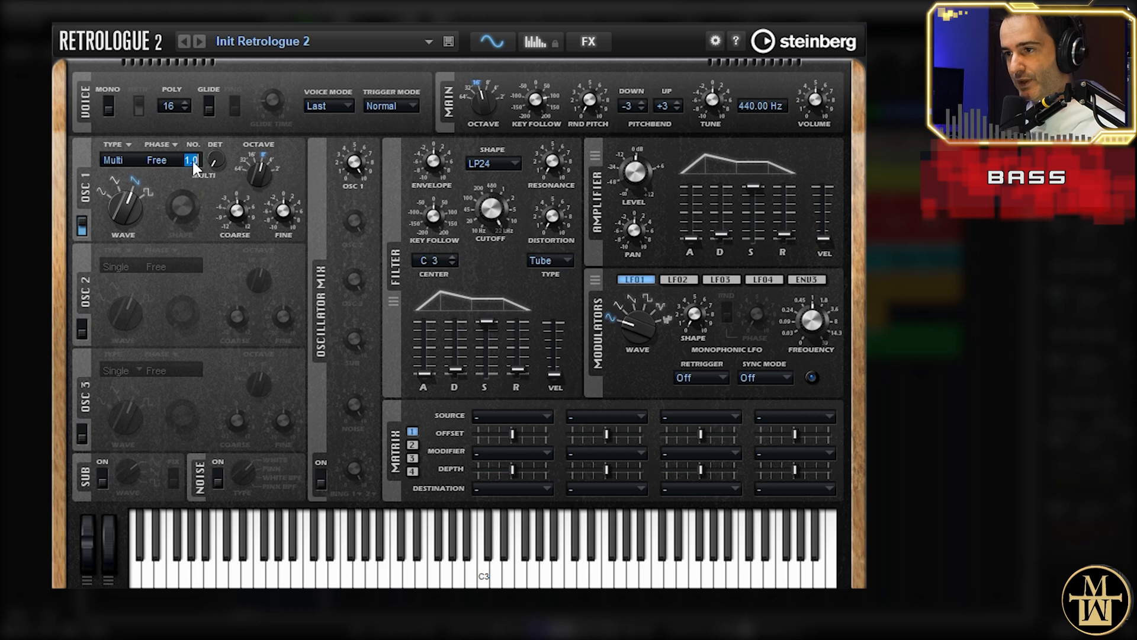
key("Return")
mouse_move(215, 161)
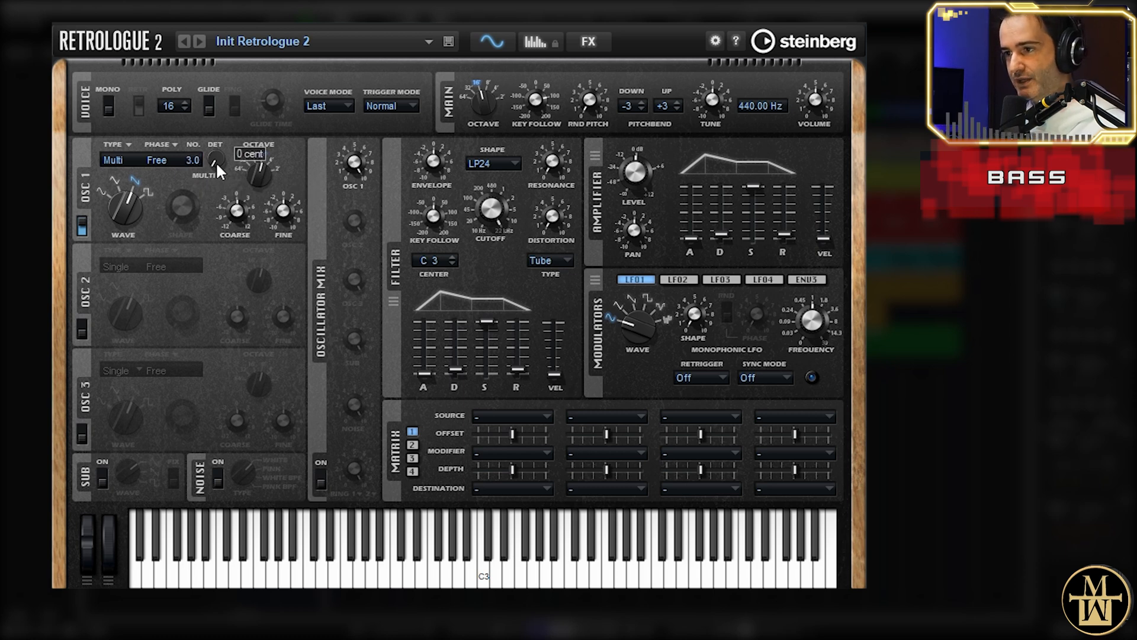
scroll(209, 159, "up", 2)
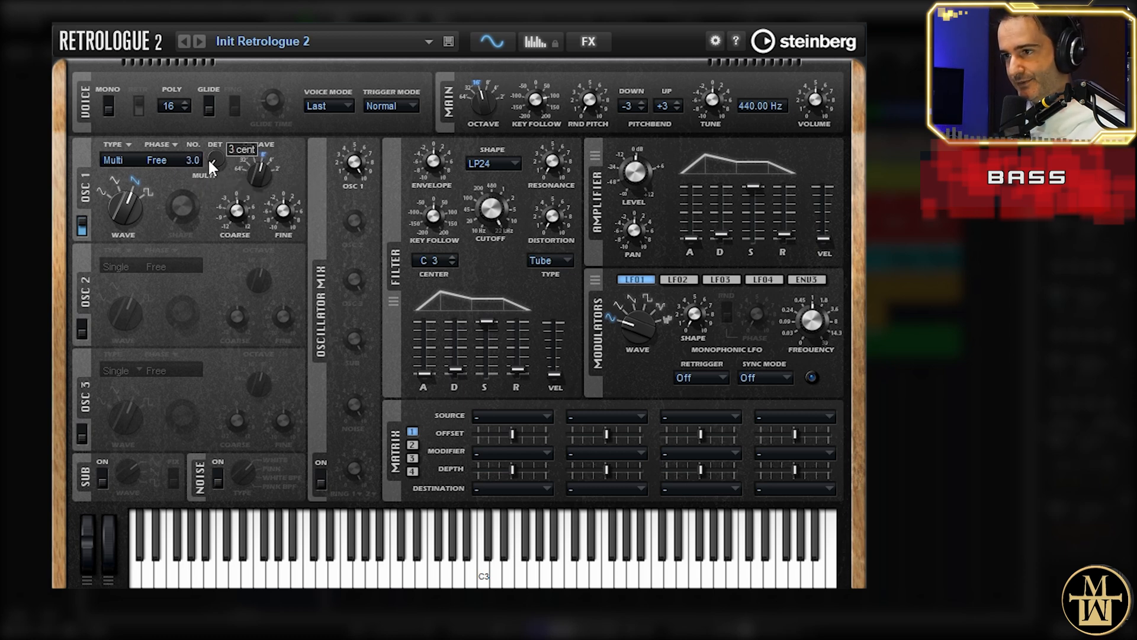
scroll(207, 158, "up", 1)
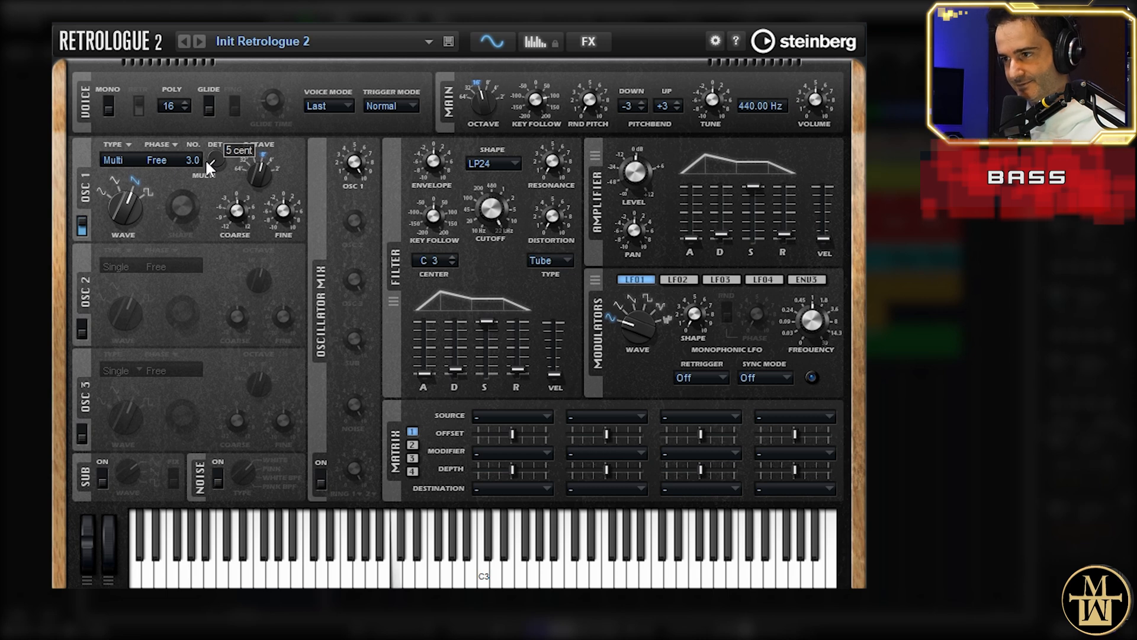
Turn on oscillator 2 with a triangle wave, the Sync type and a wave shape of 12.0 %
left_click(82, 328)
left_click_drag(122, 308, 125, 350)
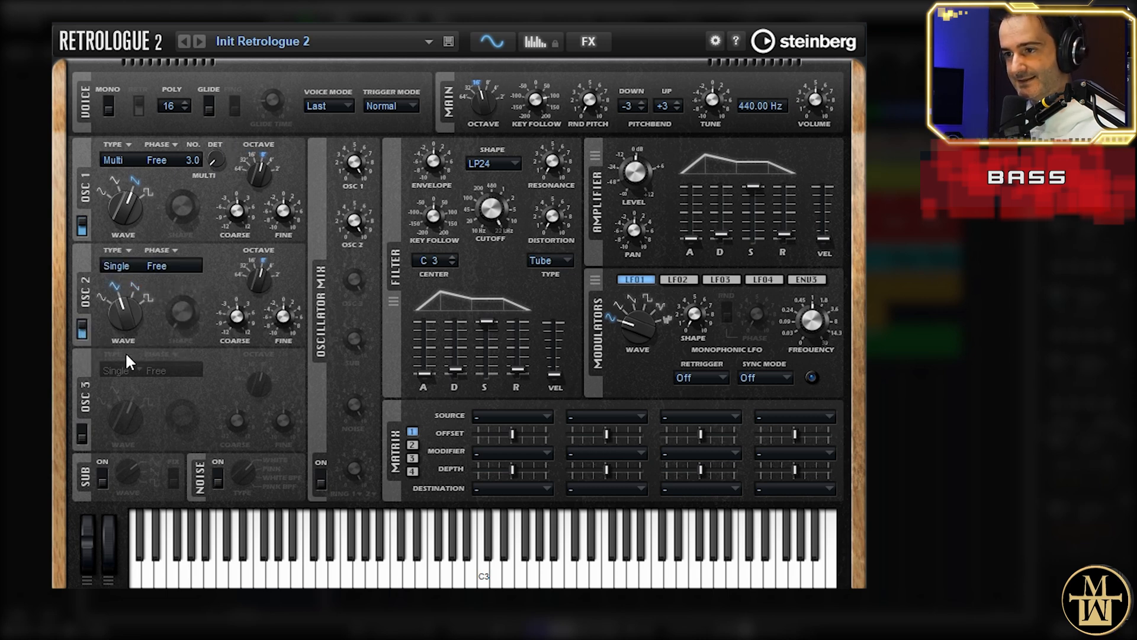
left_click(115, 264)
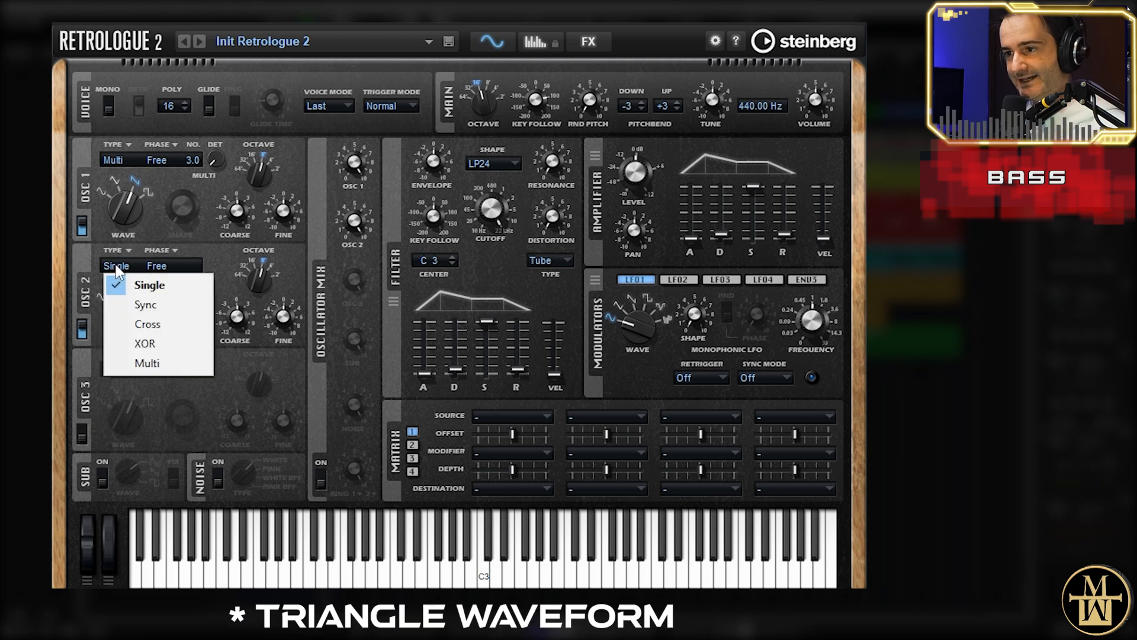
left_click(126, 306)
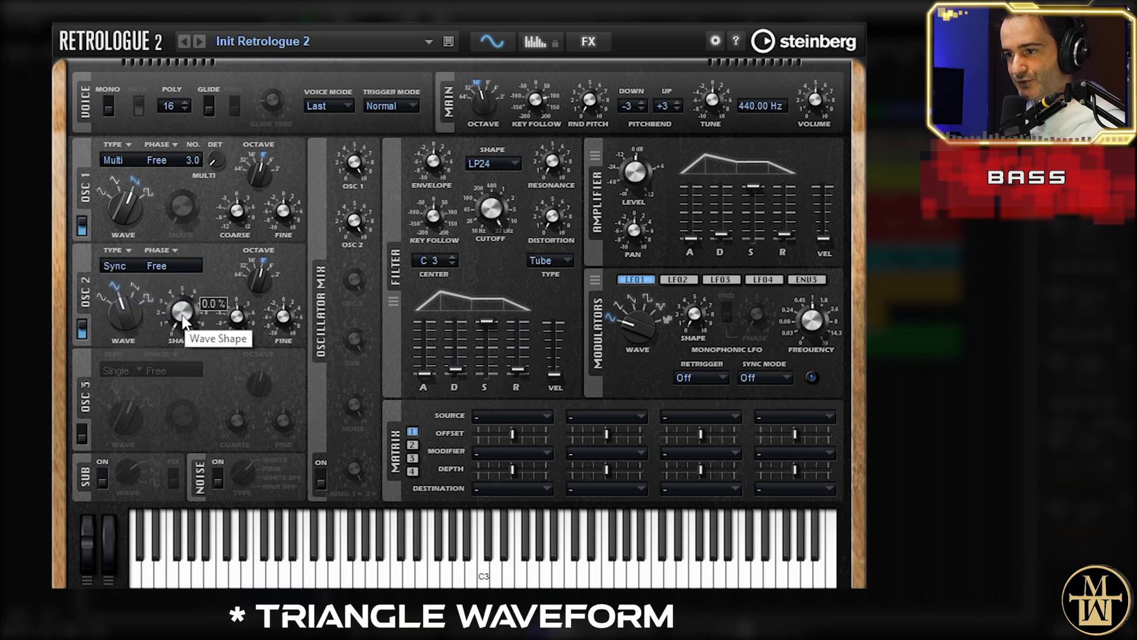
left_click_drag(186, 325, 185, 303)
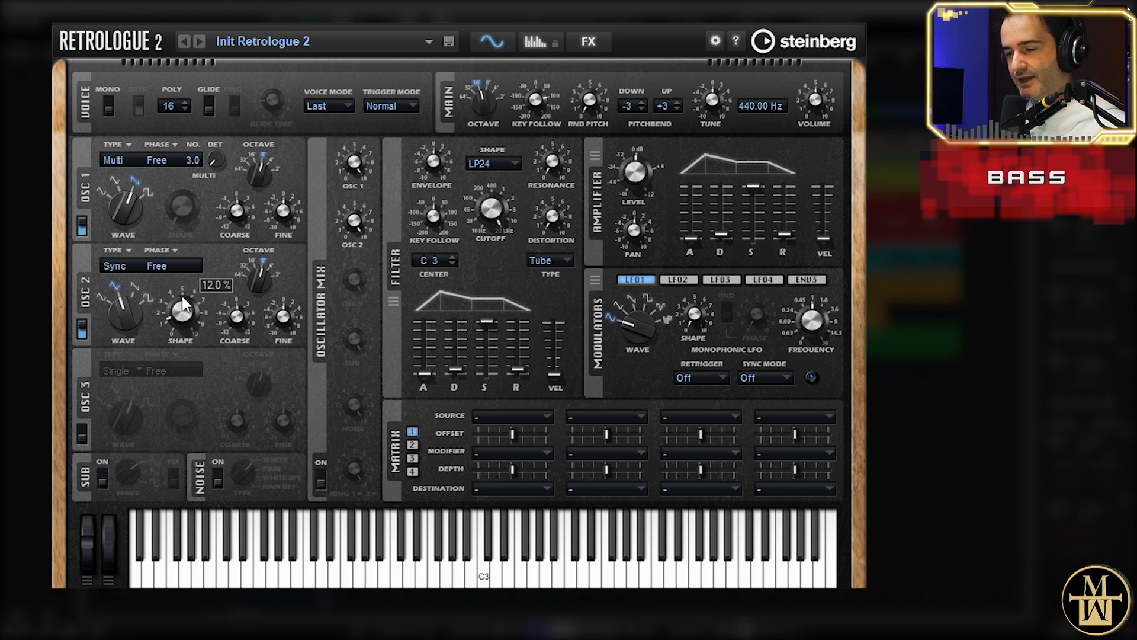
Turn on the sub oscillator and switch its wave to square
left_click(101, 480)
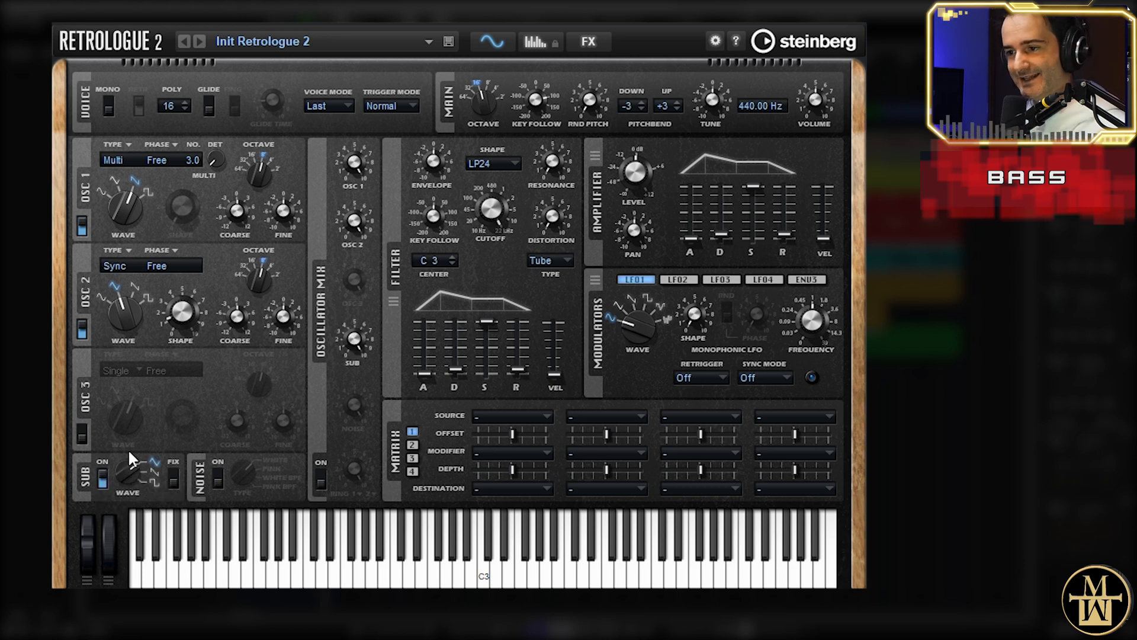
left_click_drag(146, 387, 153, 332)
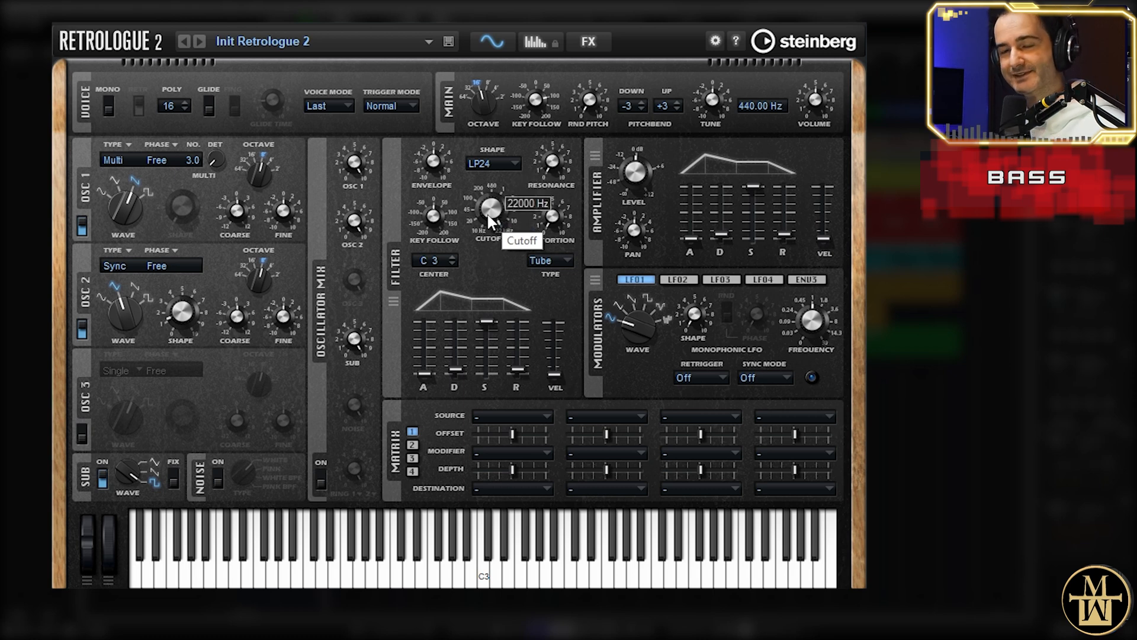
Lower the filter cutoff of the bass sound
left_click_drag(487, 212, 495, 276)
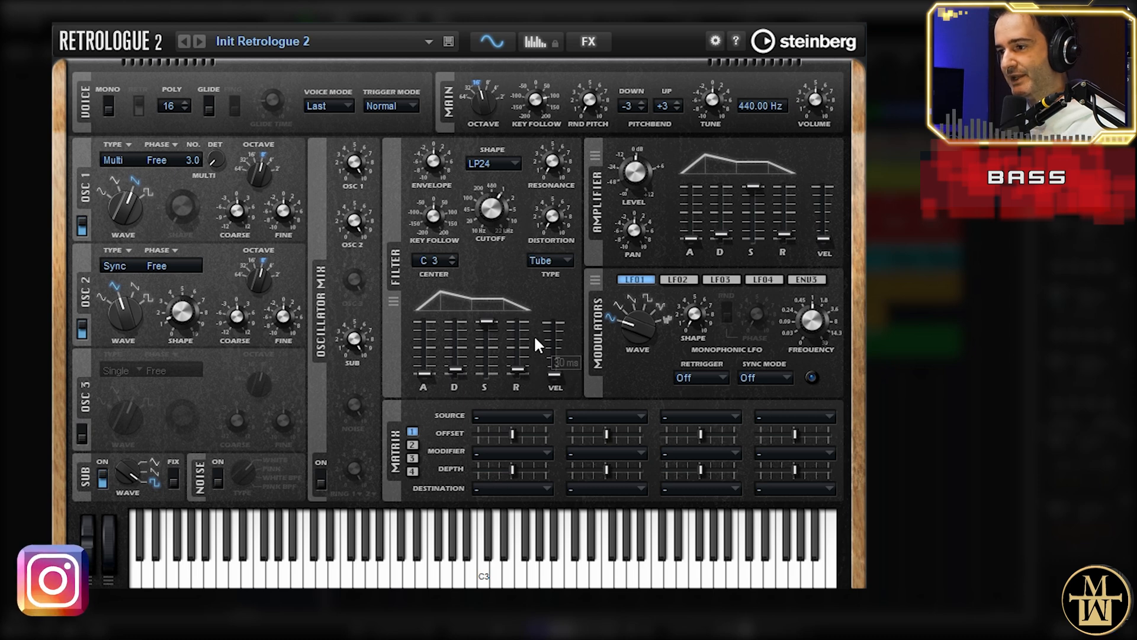
Raise the filter's envelope amount to about 33.5 %
mouse_move(516, 382)
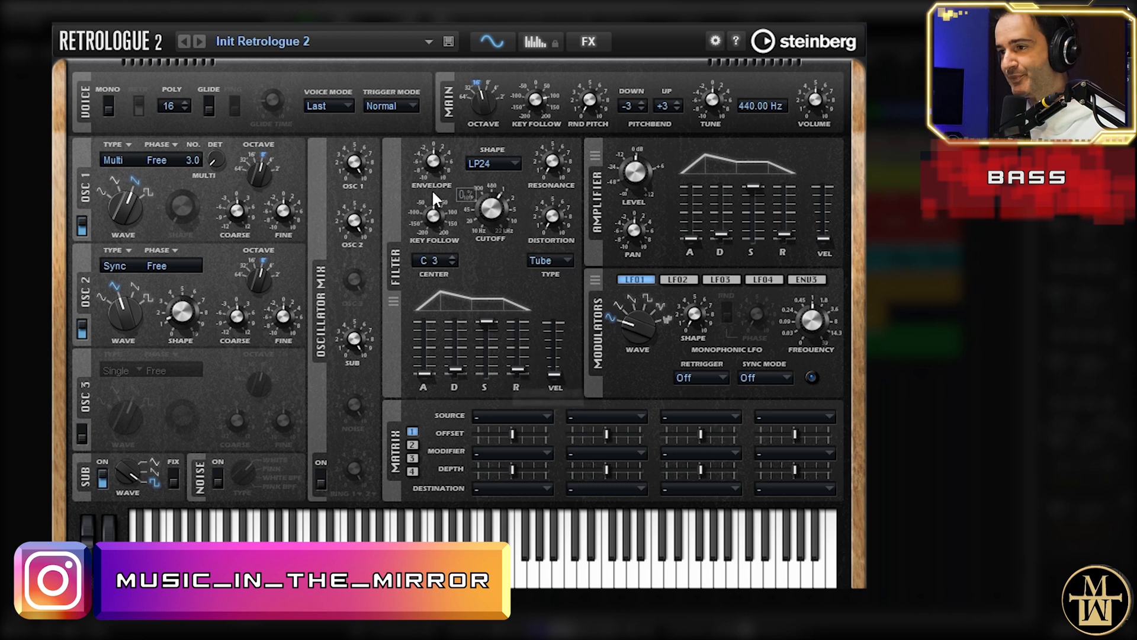
mouse_move(435, 166)
mouse_move(435, 166)
left_mouse_down()
mouse_move(436, 140)
mouse_move(434, 187)
mouse_move(444, 144)
mouse_move(437, 156)
left_mouse_up()
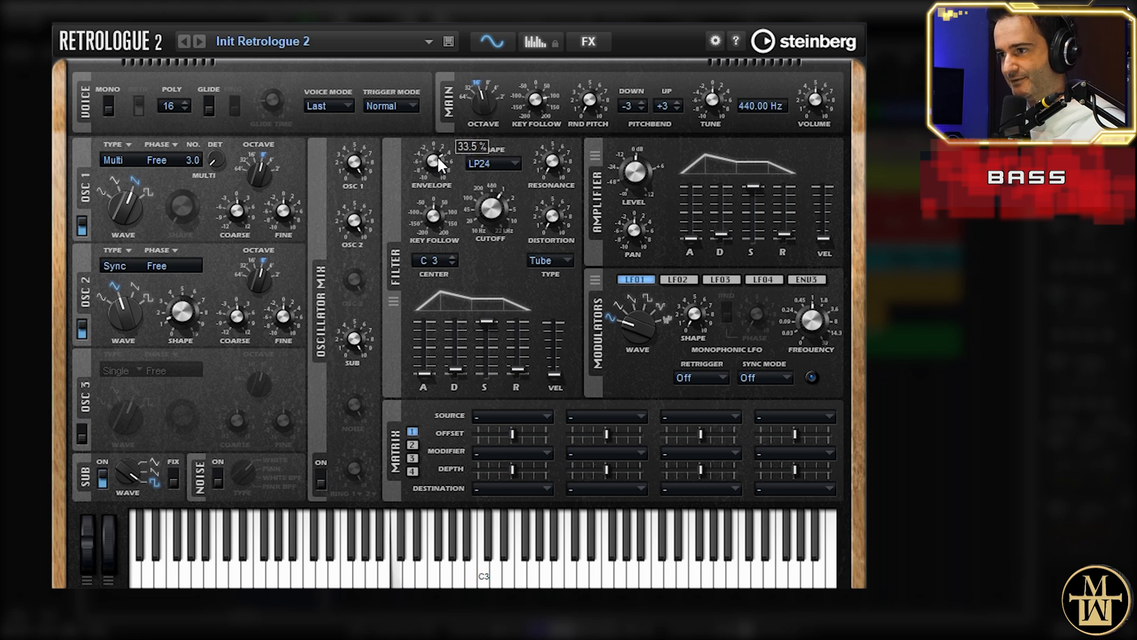
Lower the filter envelope's sustain close to minimum and lengthen its decay time
mouse_move(456, 350)
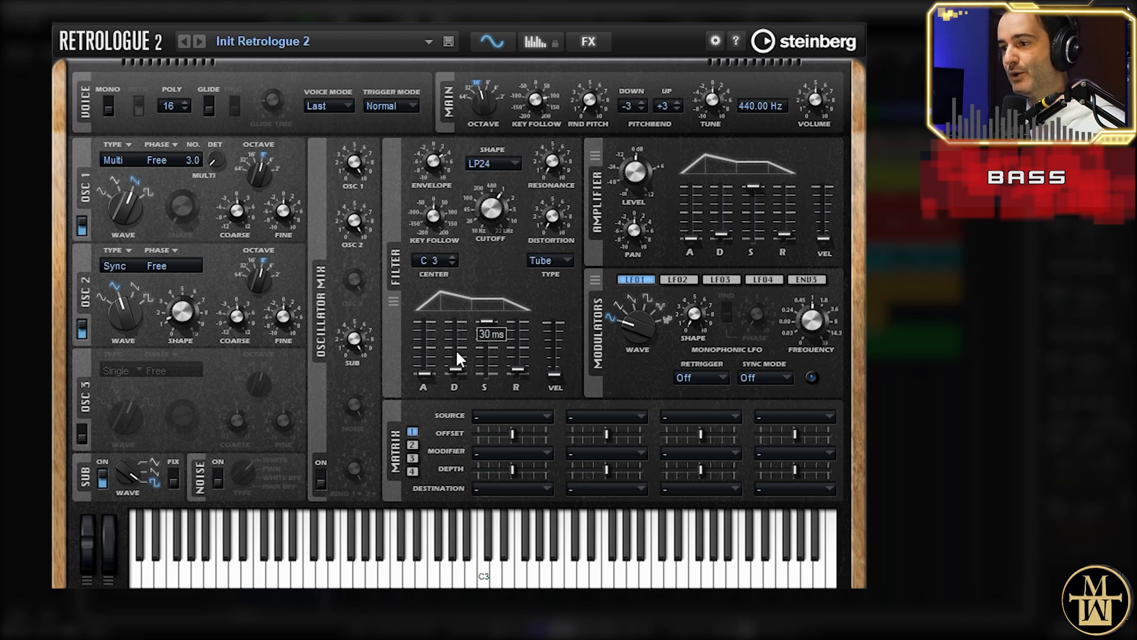
left_click_drag(455, 377, 485, 368)
mouse_move(492, 318)
mouse_move(454, 346)
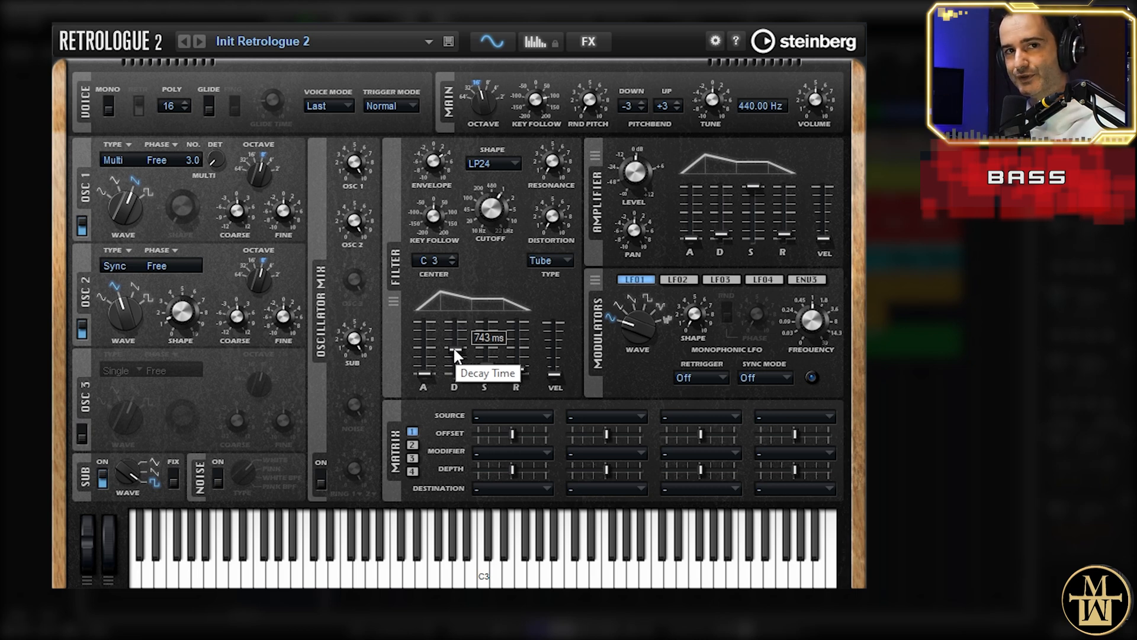
left_click_drag(453, 346, 452, 367)
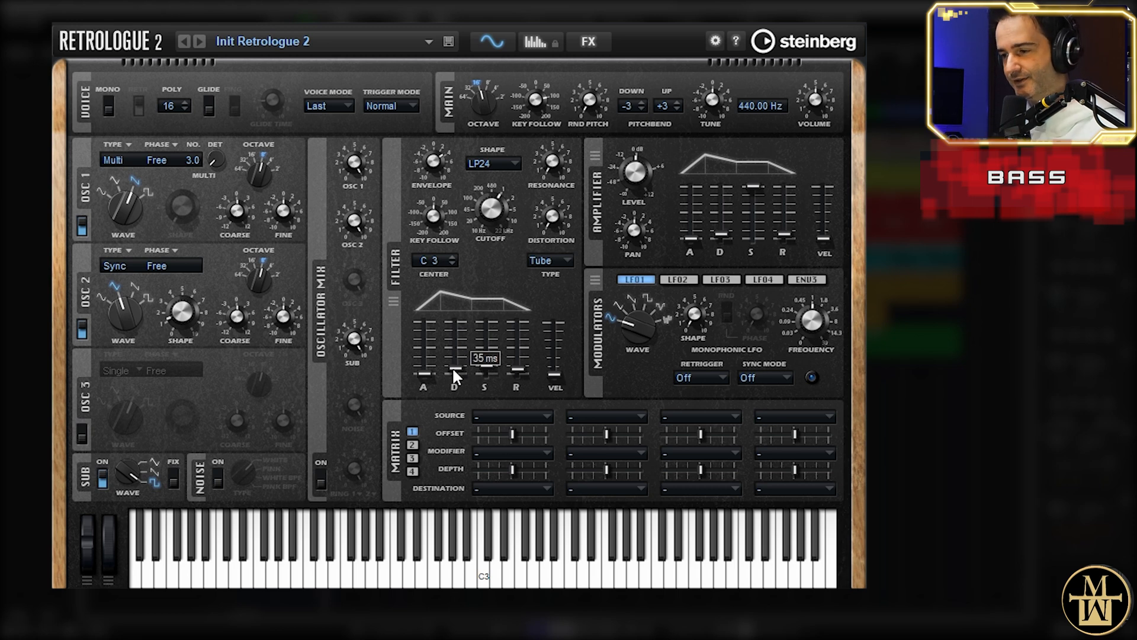
left_click_drag(452, 367, 454, 350)
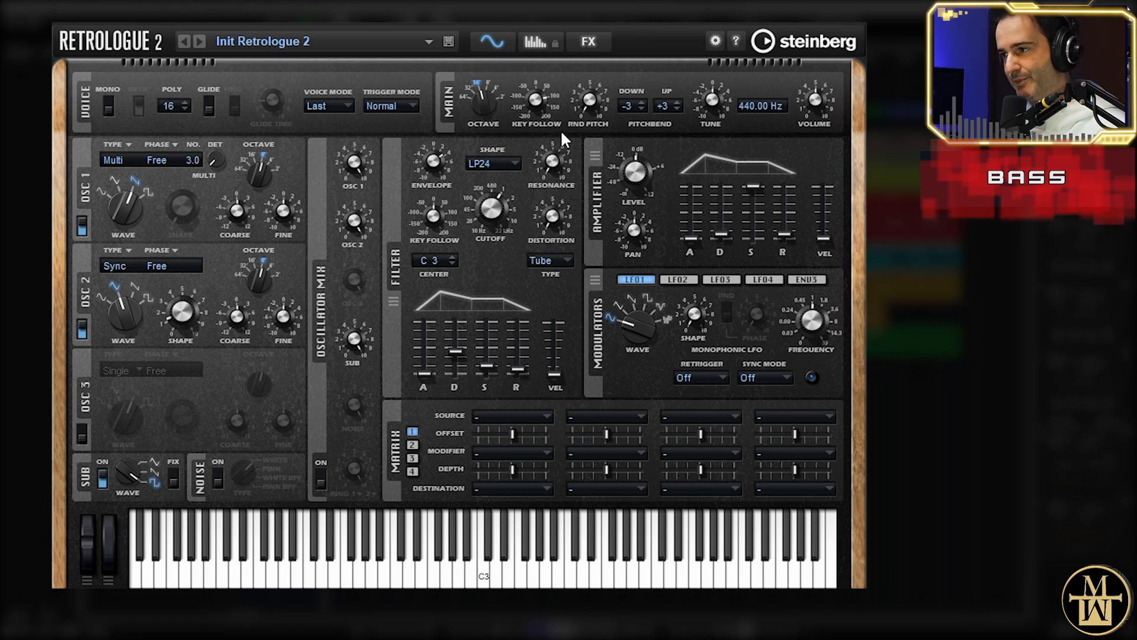
Turn on the reverb effect for the bass and lower its mix below 17 %
left_click(589, 41)
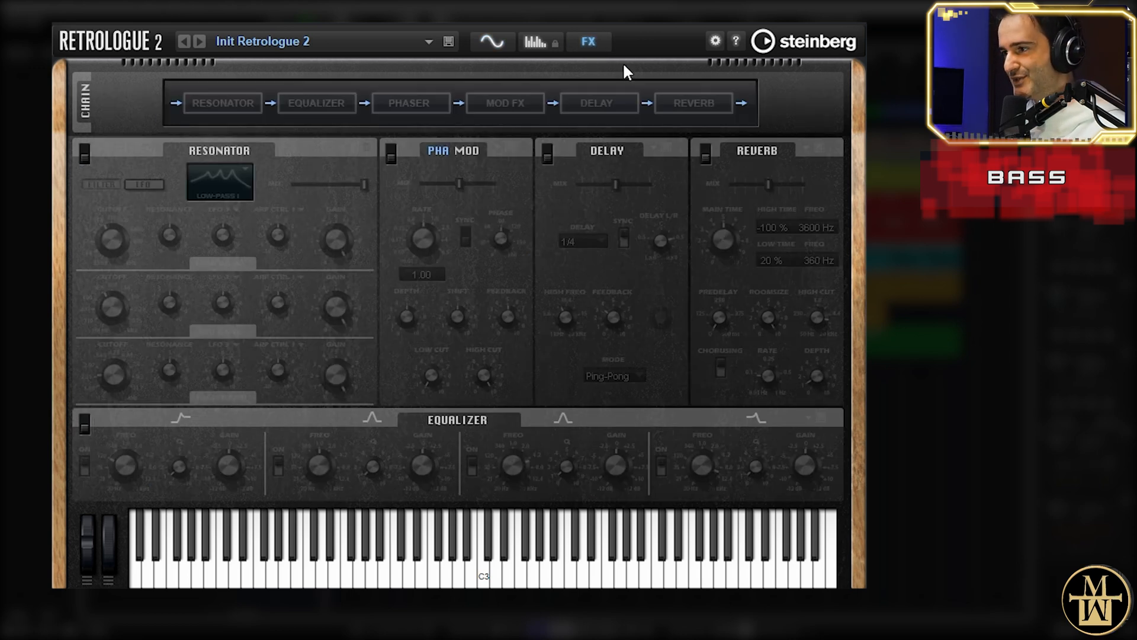
left_click(694, 104)
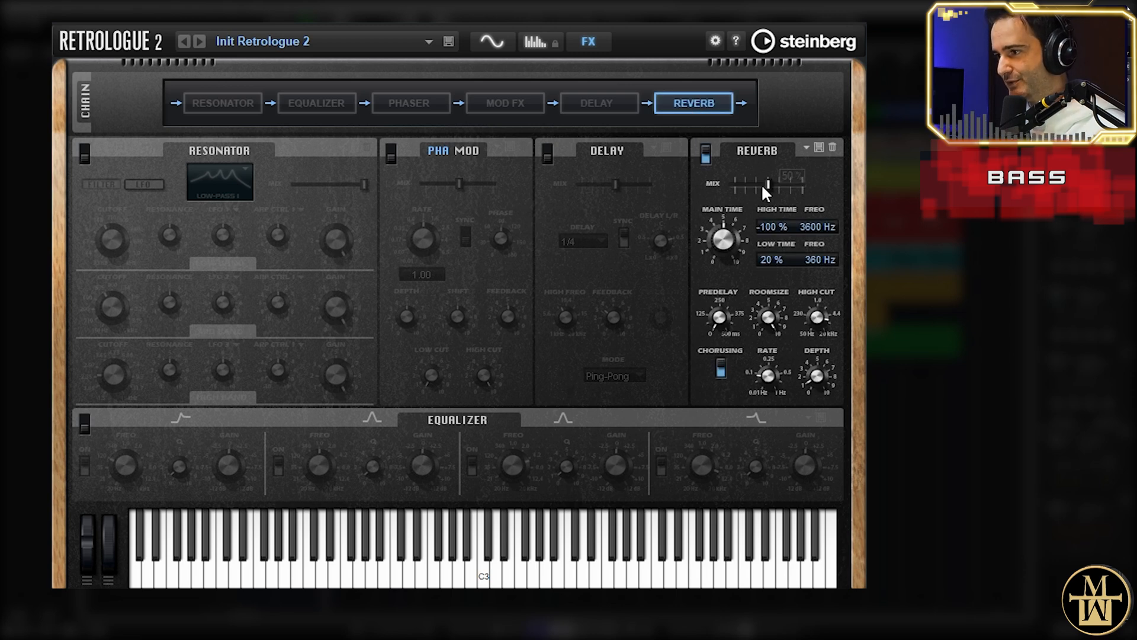
left_click_drag(762, 184, 742, 180)
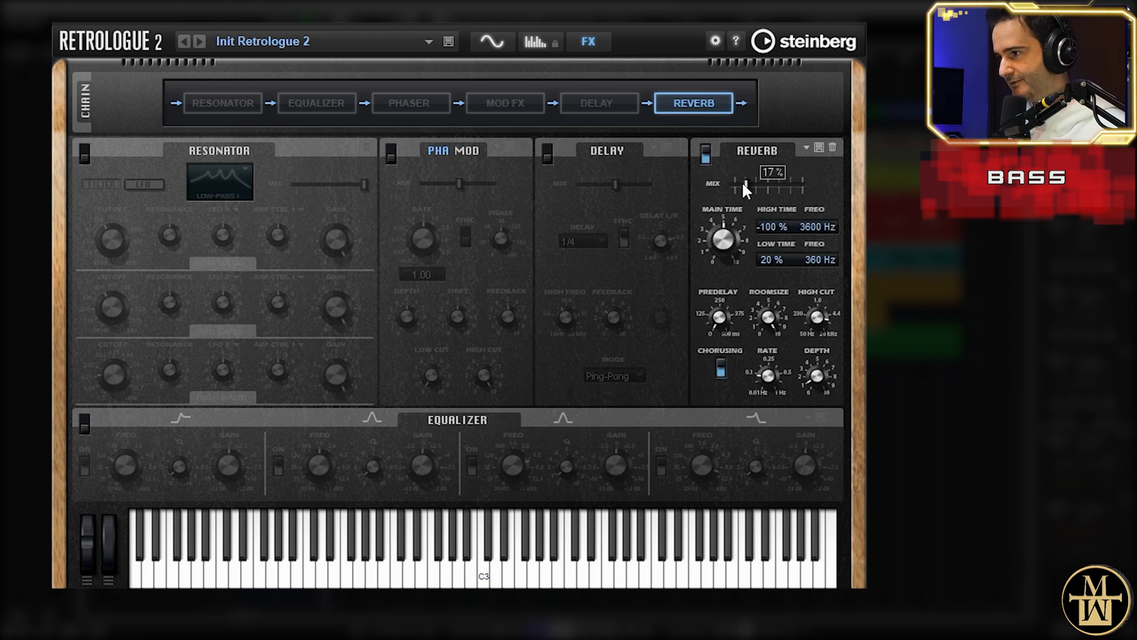
left_click_drag(742, 180, 737, 182)
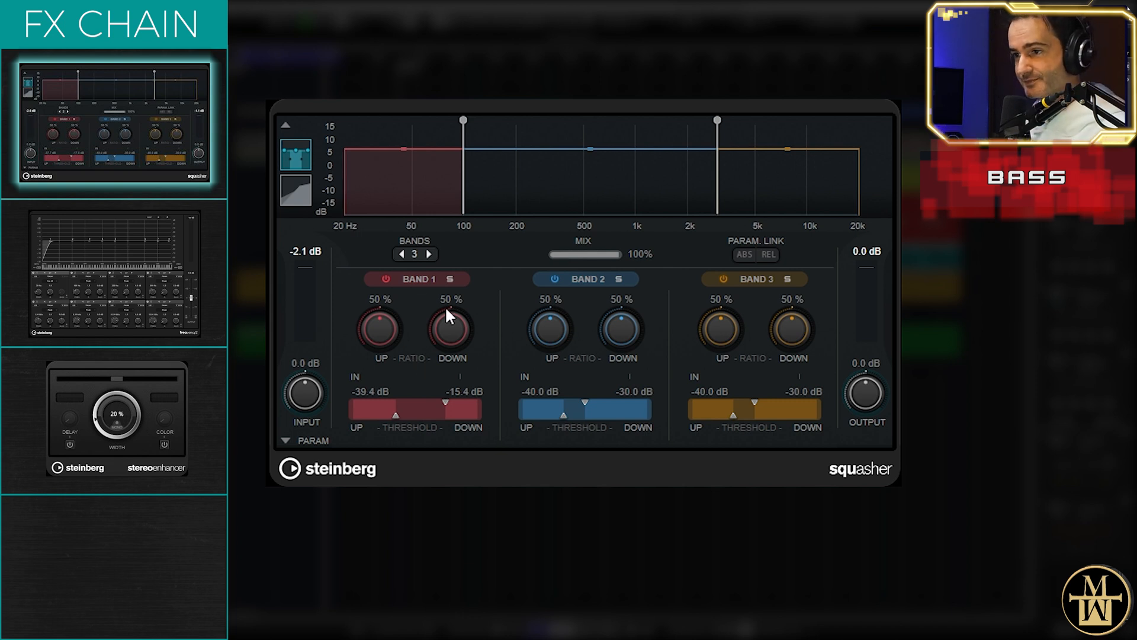
Try Squasher with a single band and restore it to three bands
left_click(401, 254)
left_click(402, 254)
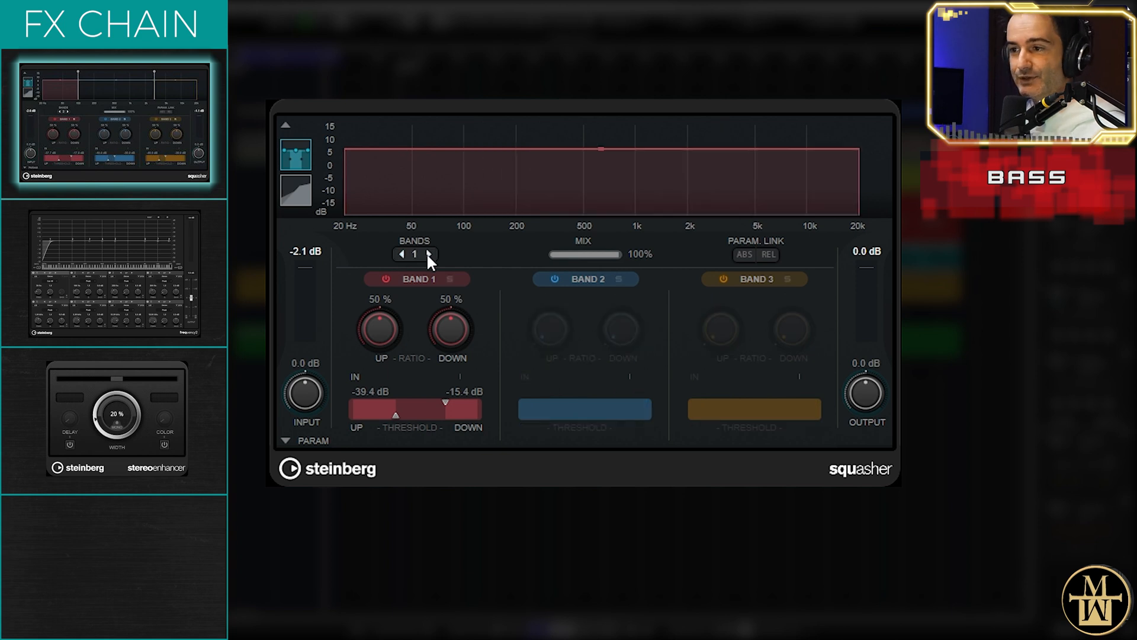
left_click(429, 254)
left_click(429, 254)
left_click_drag(578, 254, 597, 254)
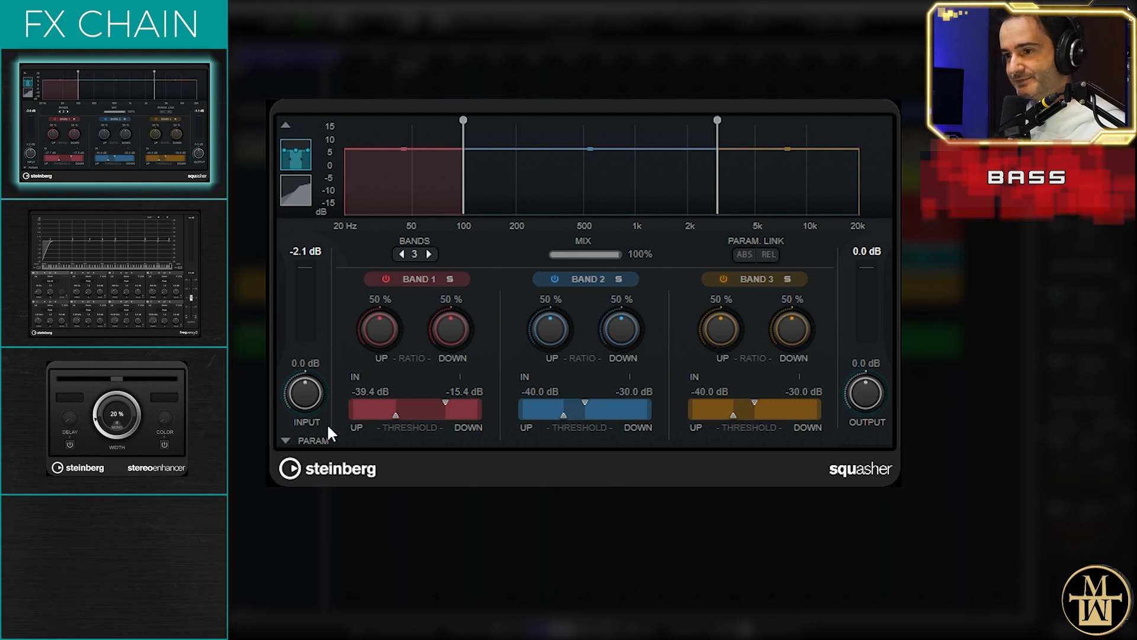
Look at Squasher's extra band parameters and side-chain settings, and collapse both sections again
left_click(285, 440)
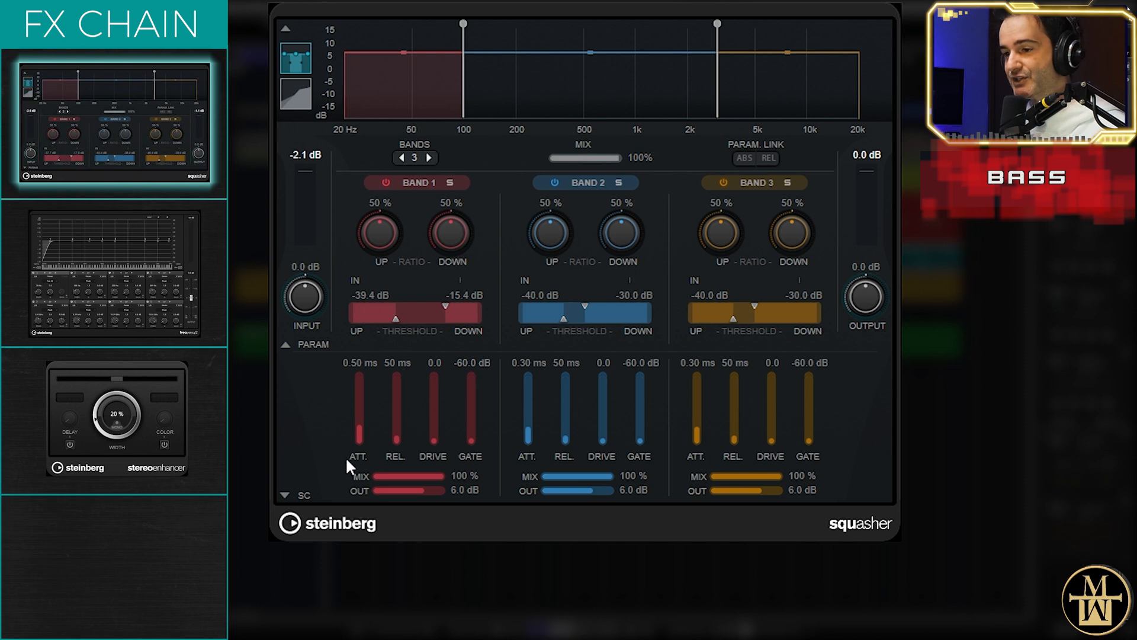
left_click(285, 495)
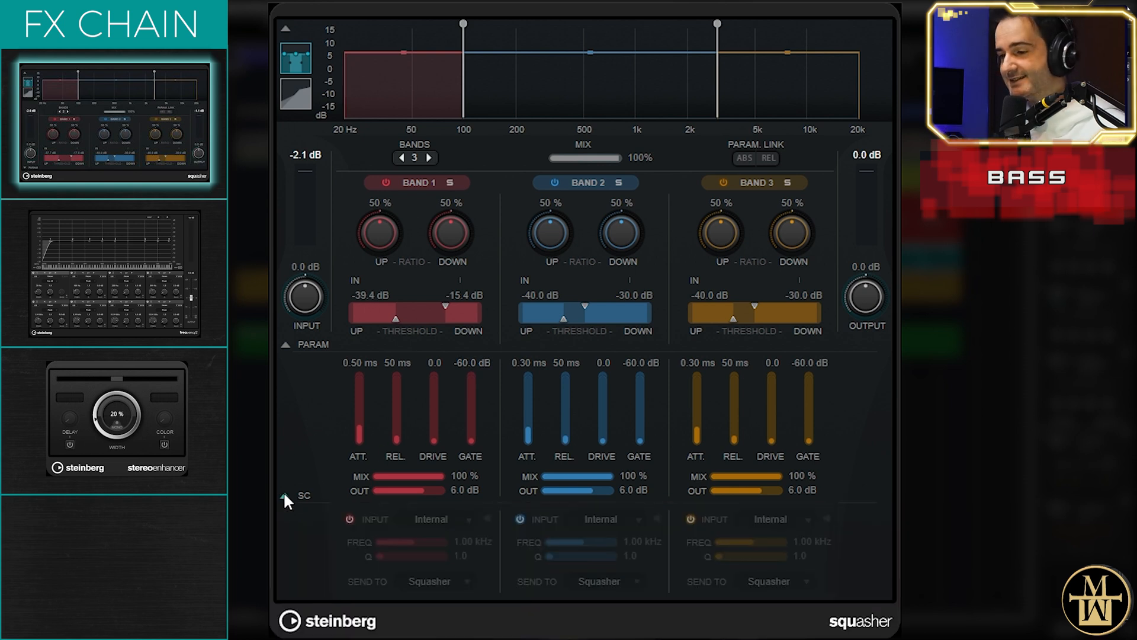
left_click(283, 493)
left_click(285, 410)
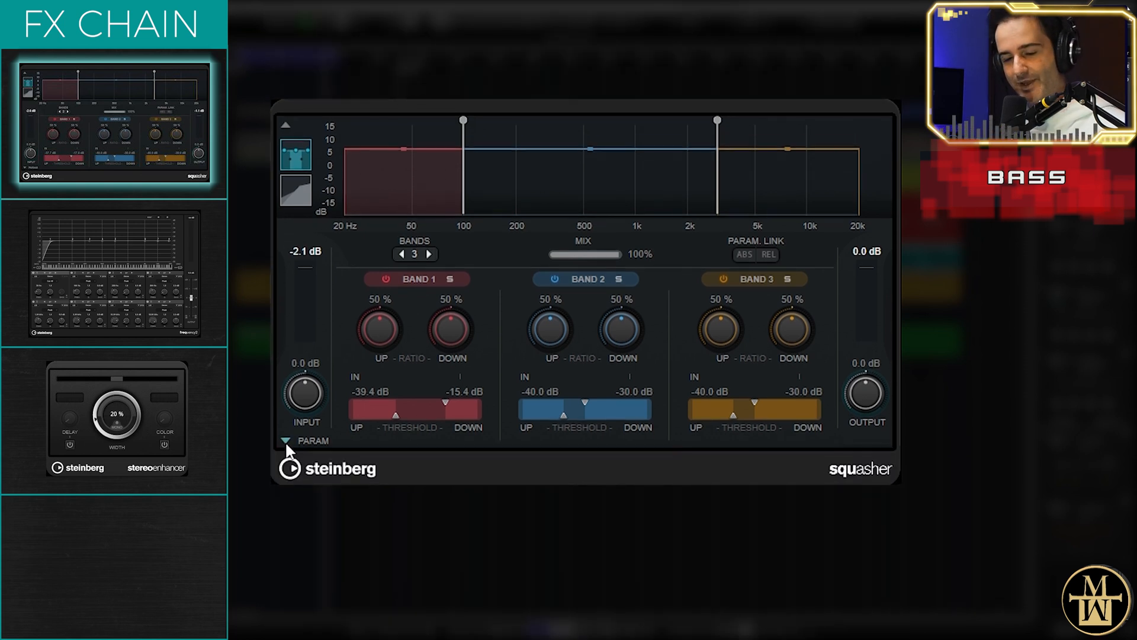
Play the bass, reduce Squasher to two bands and raise its input gain to about 15 dB
key("space")
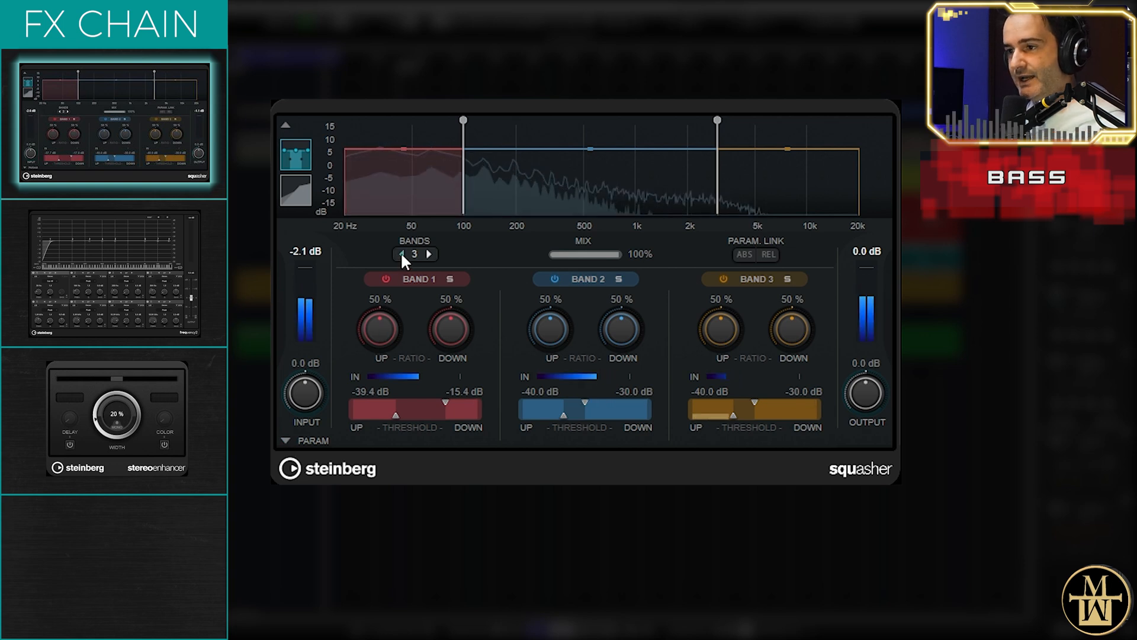
left_click(402, 253)
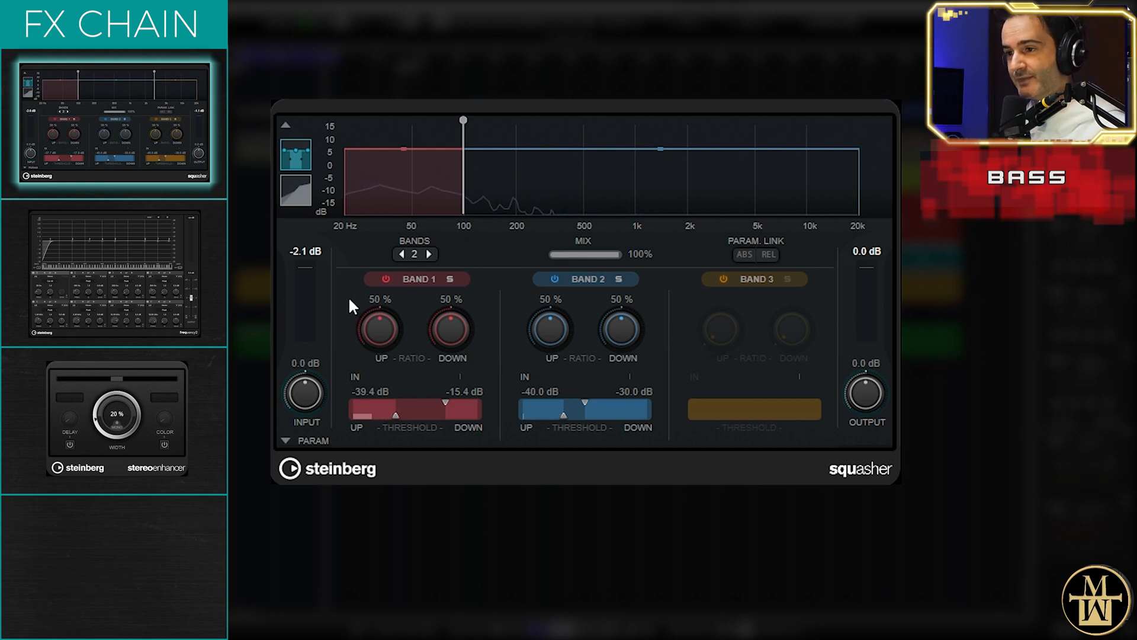
mouse_move(303, 398)
left_mouse_down()
mouse_move(311, 349)
mouse_move(309, 389)
left_mouse_up()
scroll(309, 394, "up", 2)
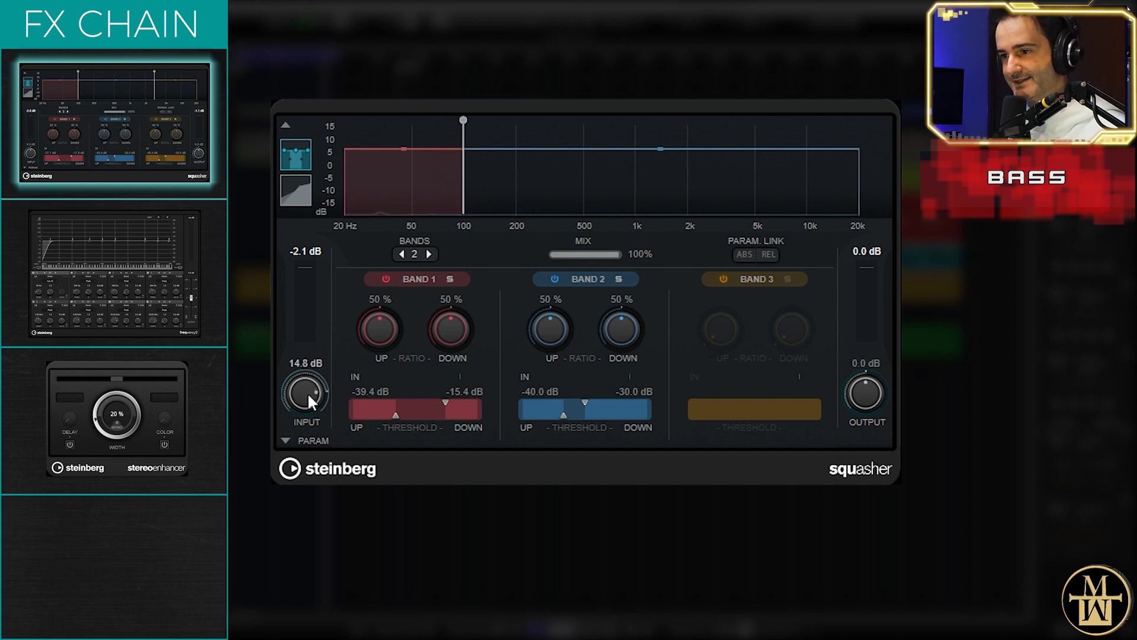
Set the up ratio of Squasher's band 1 to 16 % and lower the band's down ratio
key("space")
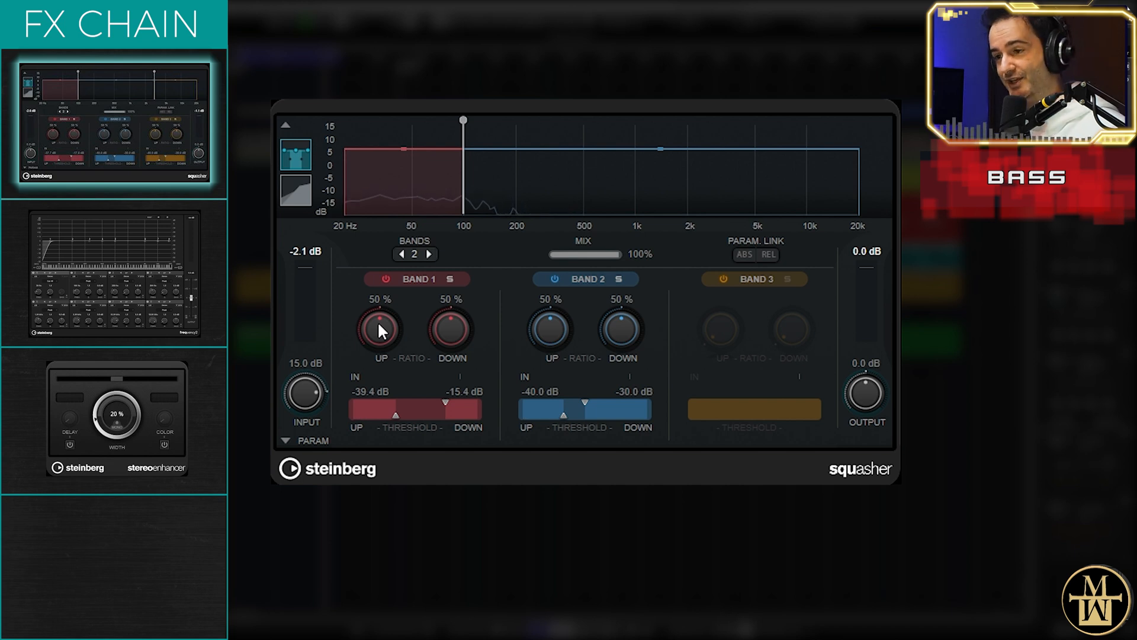
left_click_drag(378, 319, 378, 389)
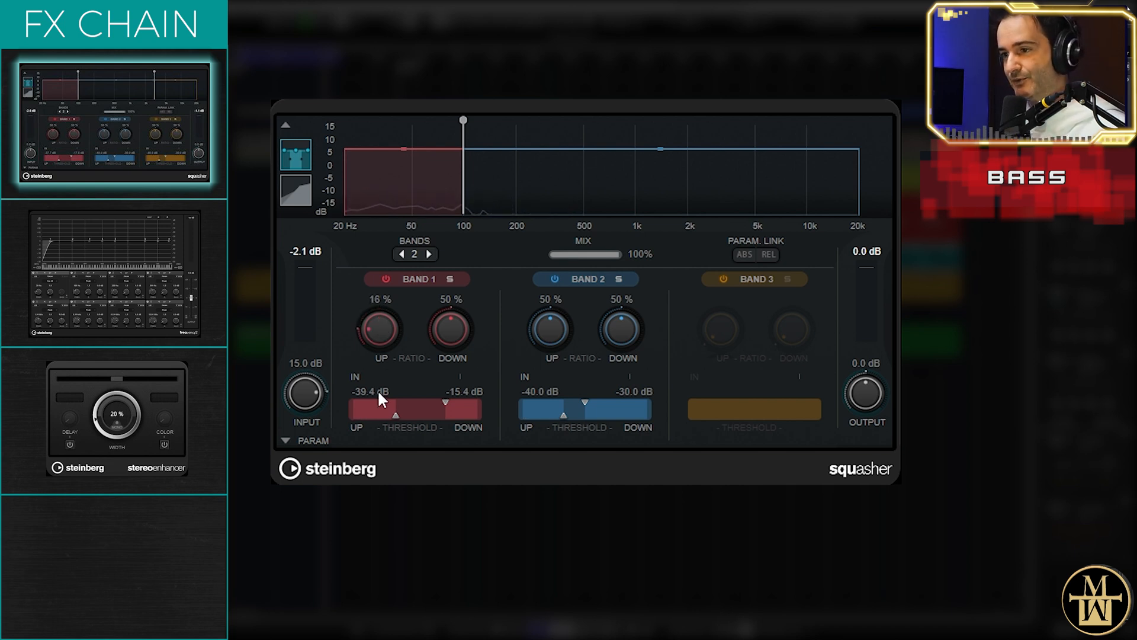
left_click_drag(448, 325, 422, 457)
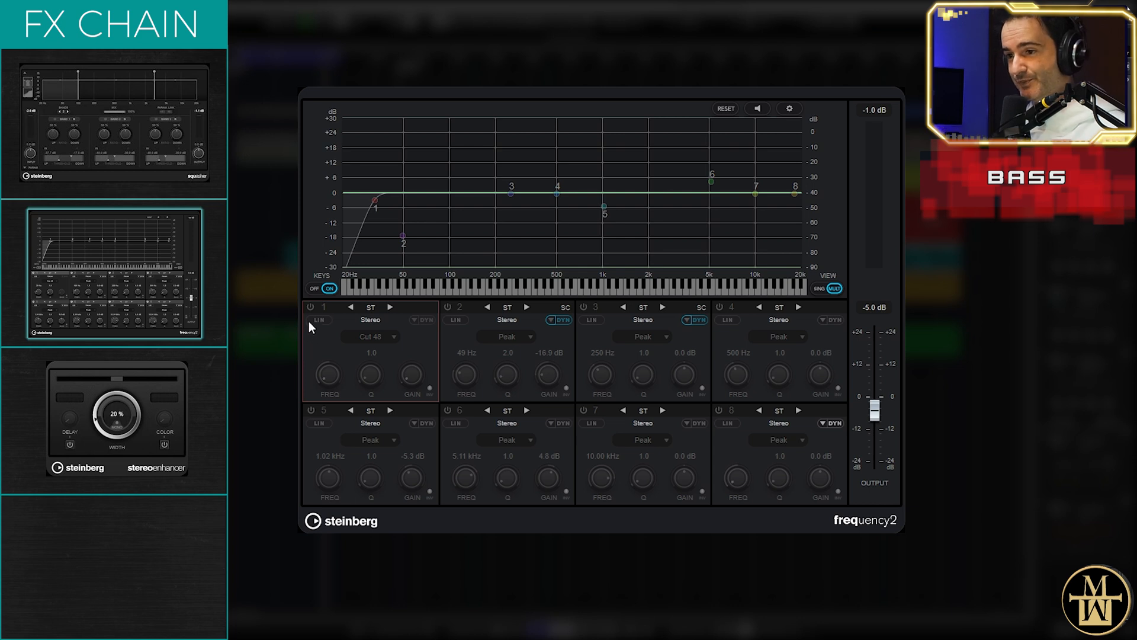
Activate the Cut 48 filter on band 1 of the Frequency 2 equalizer while the bass plays
key("space")
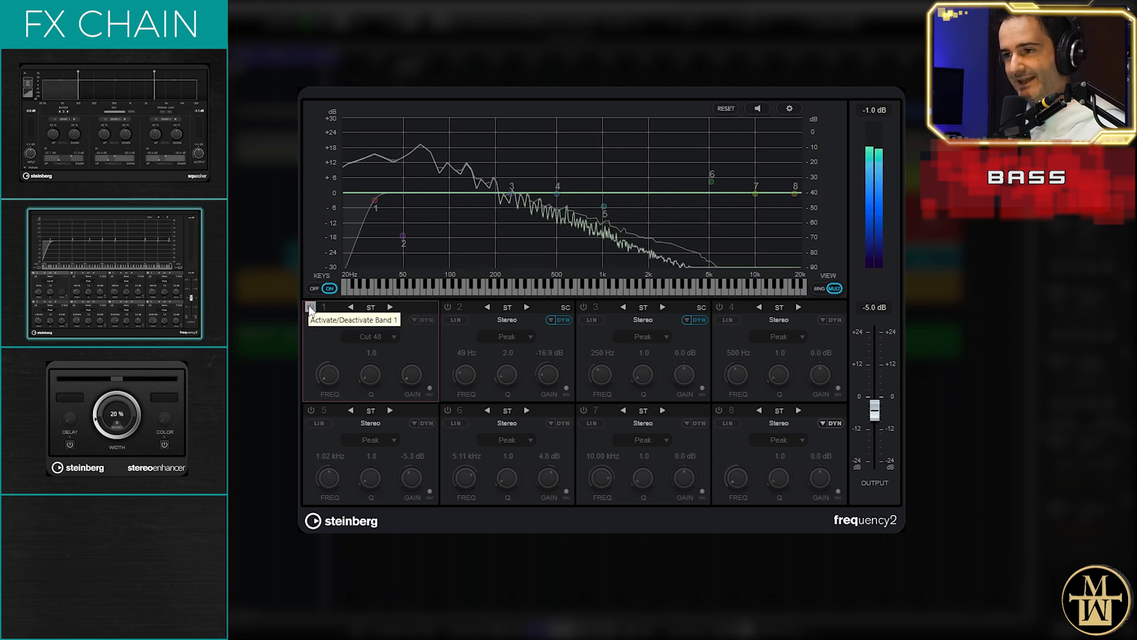
left_click(310, 306)
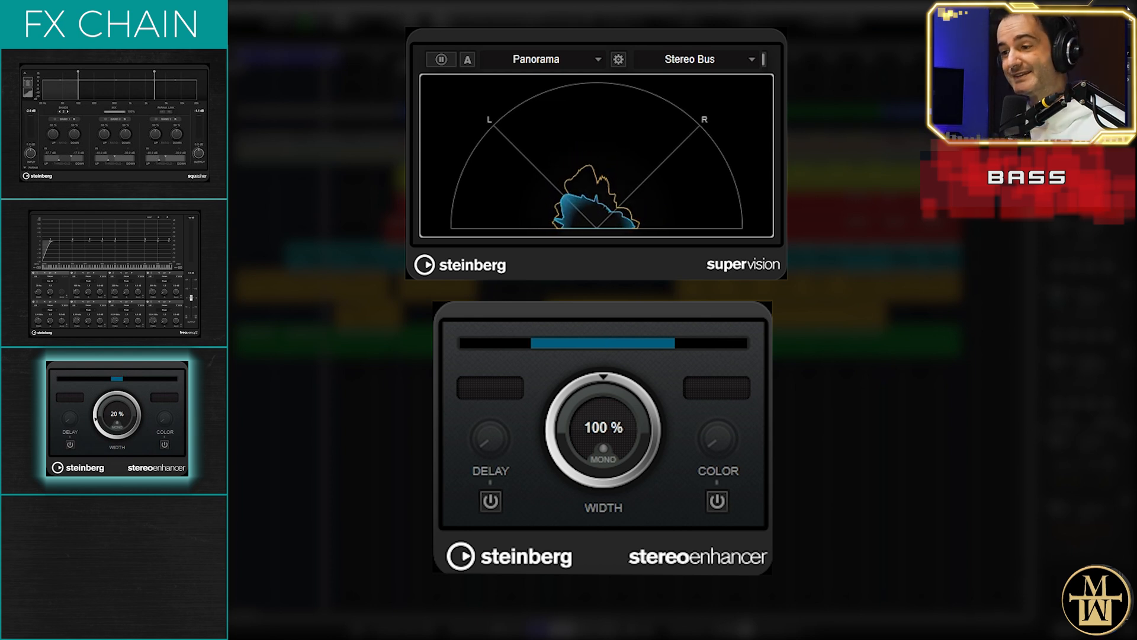
Set the stereo width of the bass to 50 % in StereoEnhancer
double_click(616, 425)
type("50")
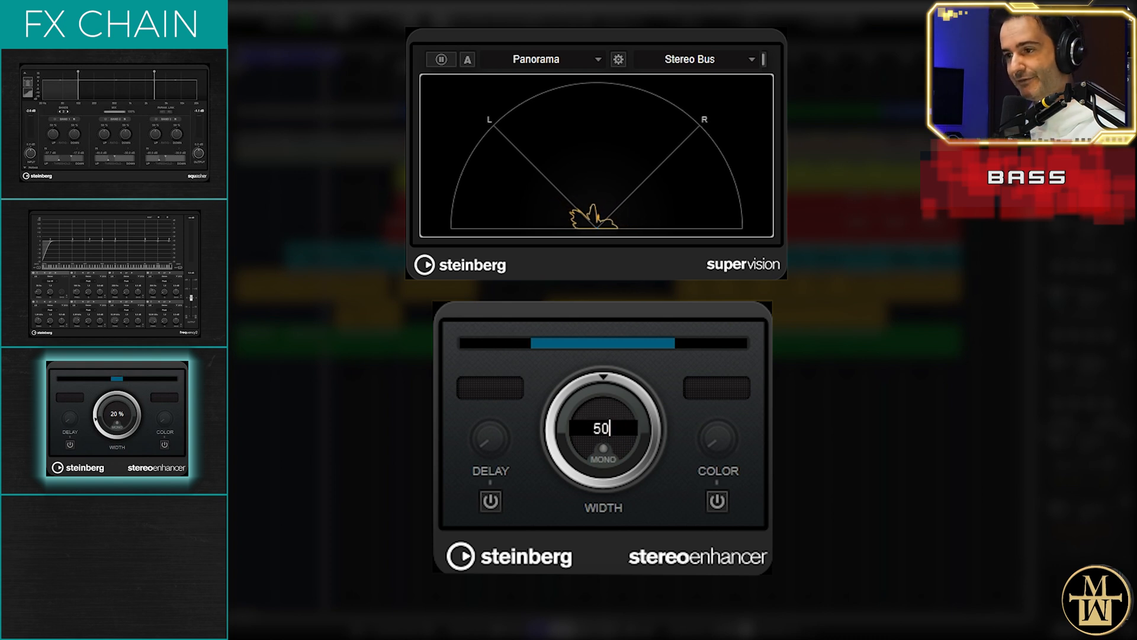
key("Return")
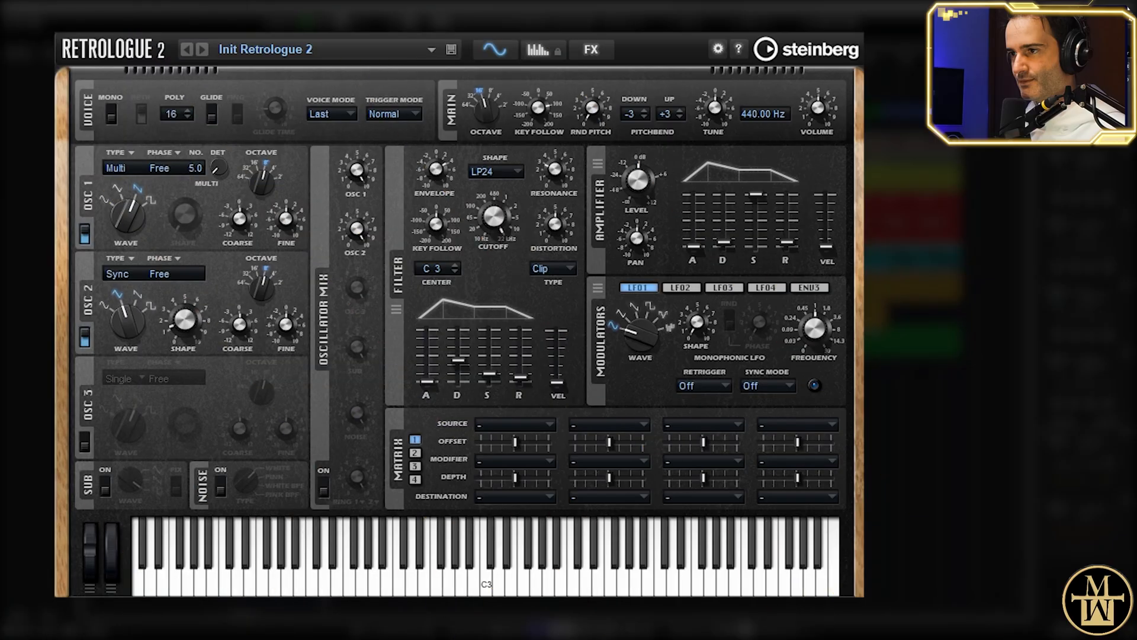
Load the Init Retrologue 2 preset as the starting point for the bass sequence sound
left_click(318, 60)
double_click(330, 283)
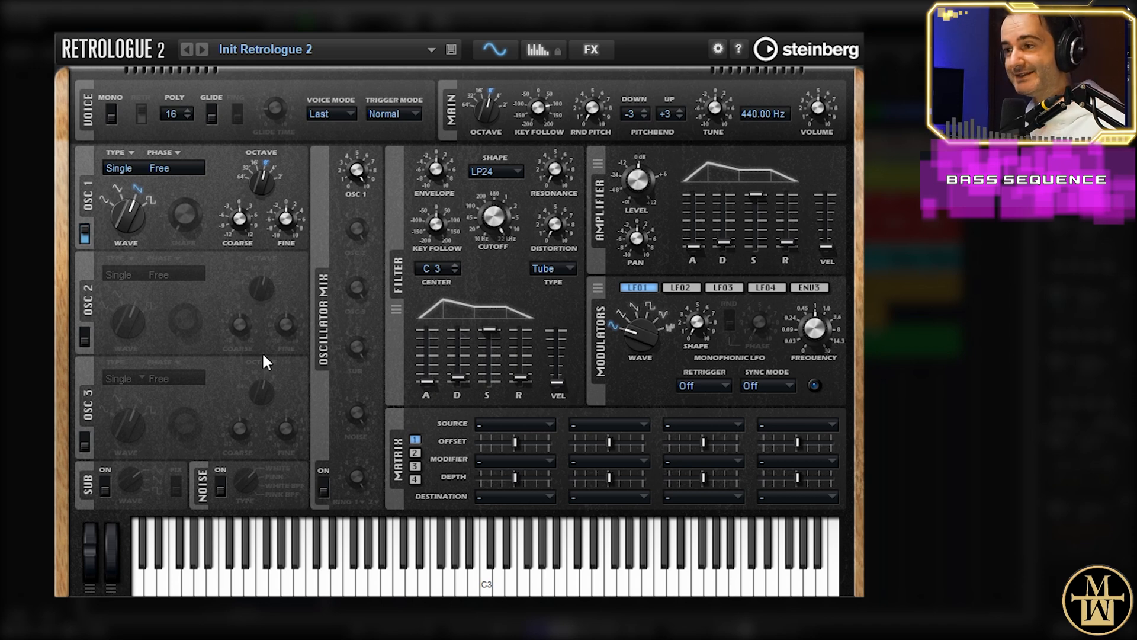
Turn on the arpeggiator for the bass sequence and extend its pattern to 8 steps
left_click(541, 50)
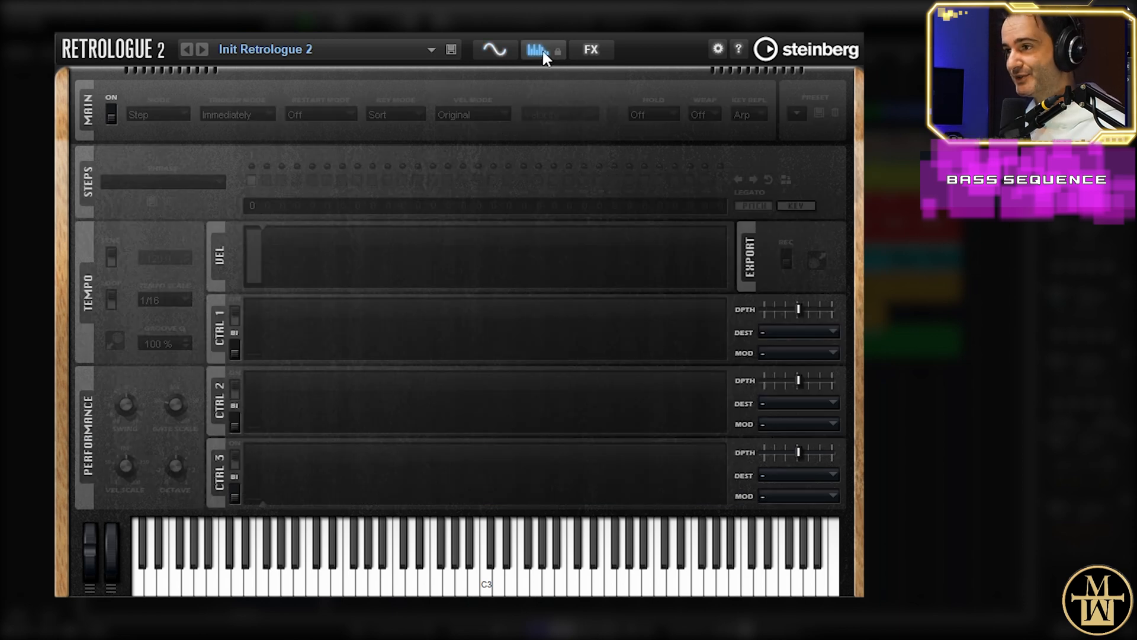
left_click(110, 116)
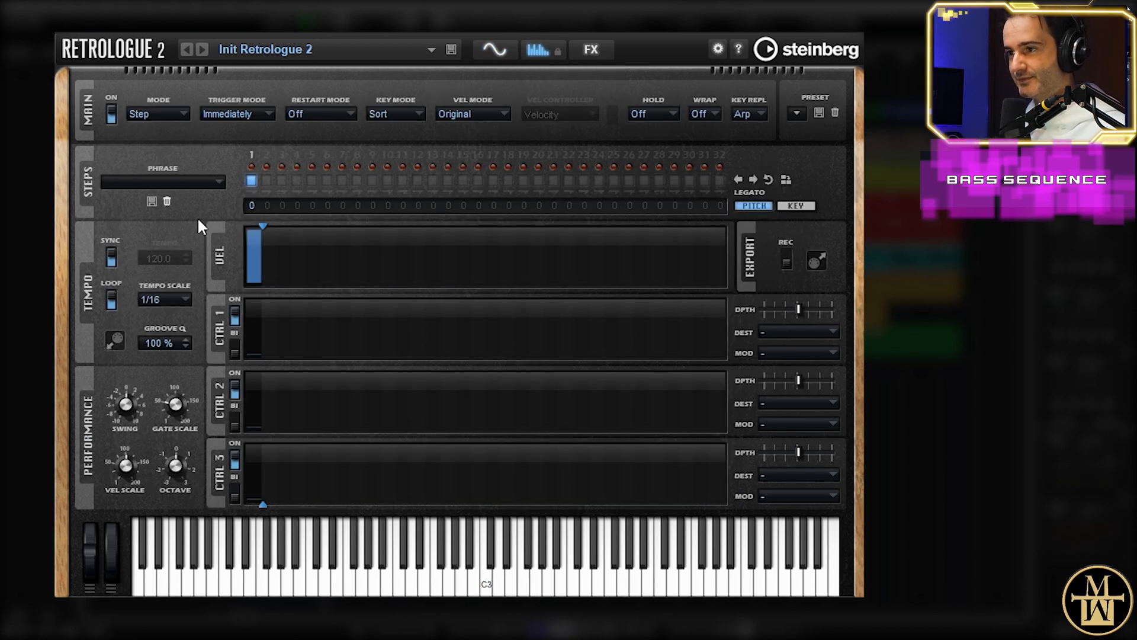
left_click_drag(263, 224, 368, 226)
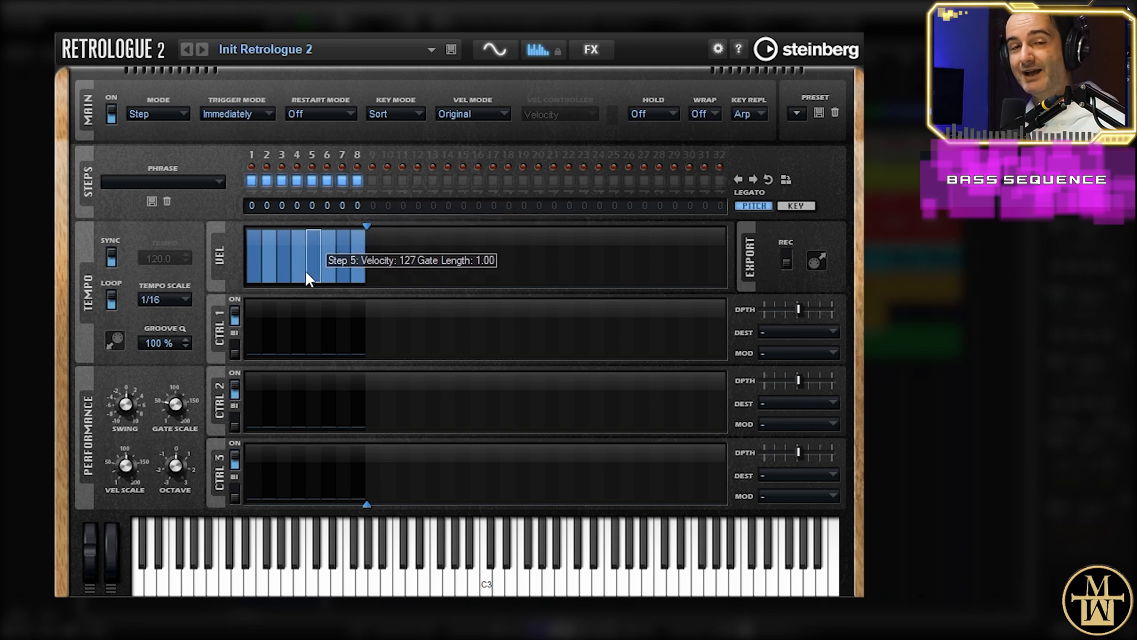
Set the arpeggiator mode to Chord and raise its gate scale
left_click(159, 112)
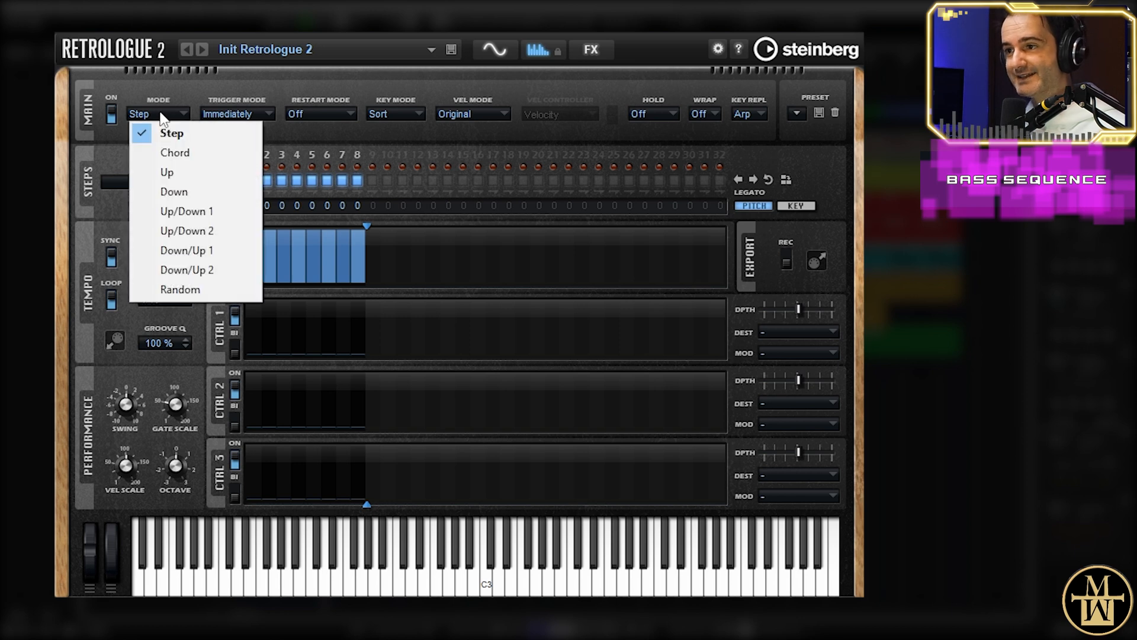
left_click(174, 154)
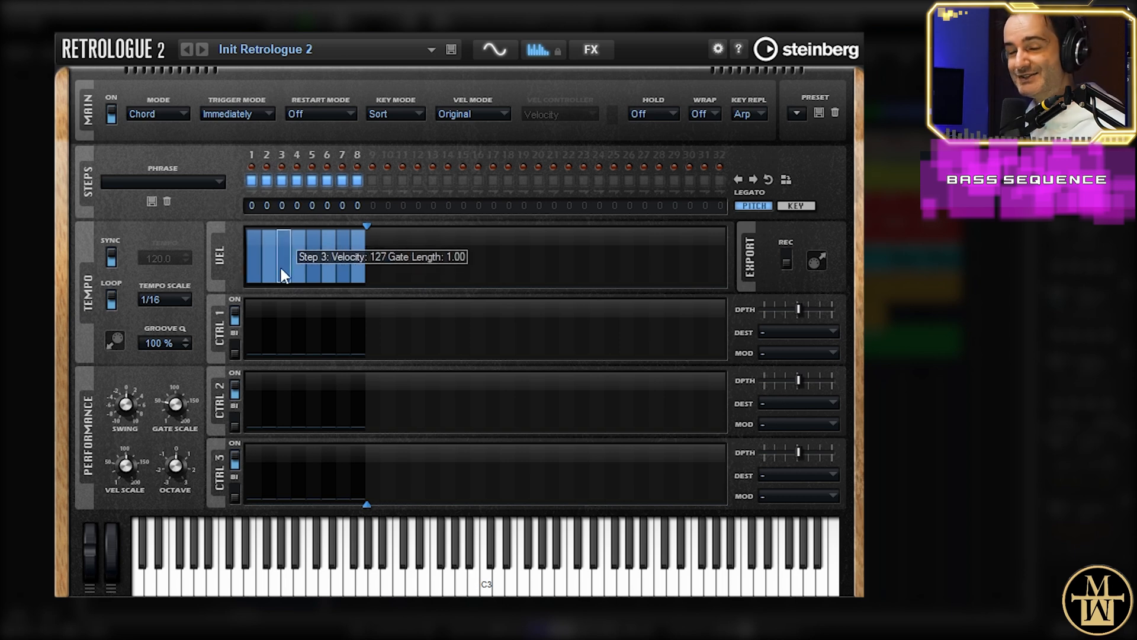
mouse_move(171, 418)
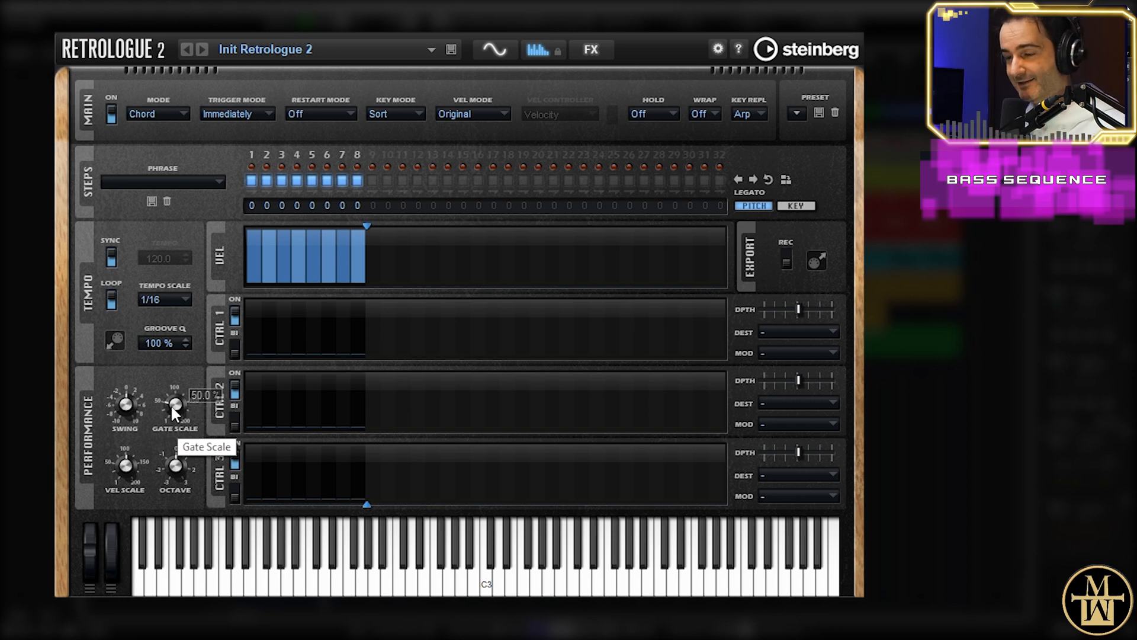
left_click_drag(171, 404, 177, 379)
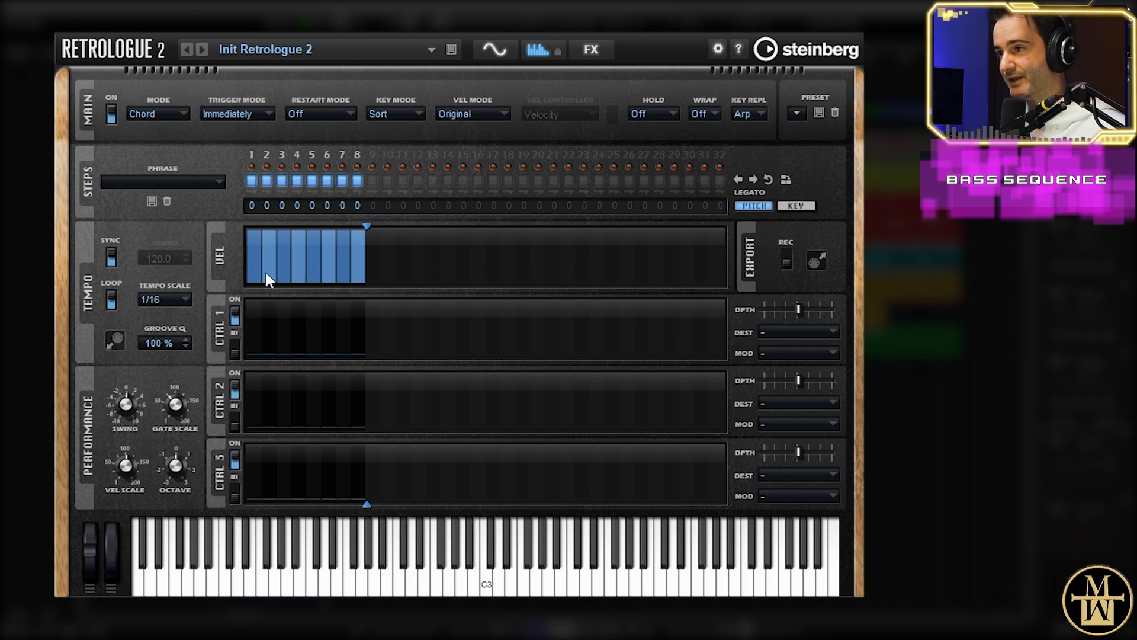
Switch back to the synth settings and make oscillator 1 a Multi type with 5 voices
left_click(498, 48)
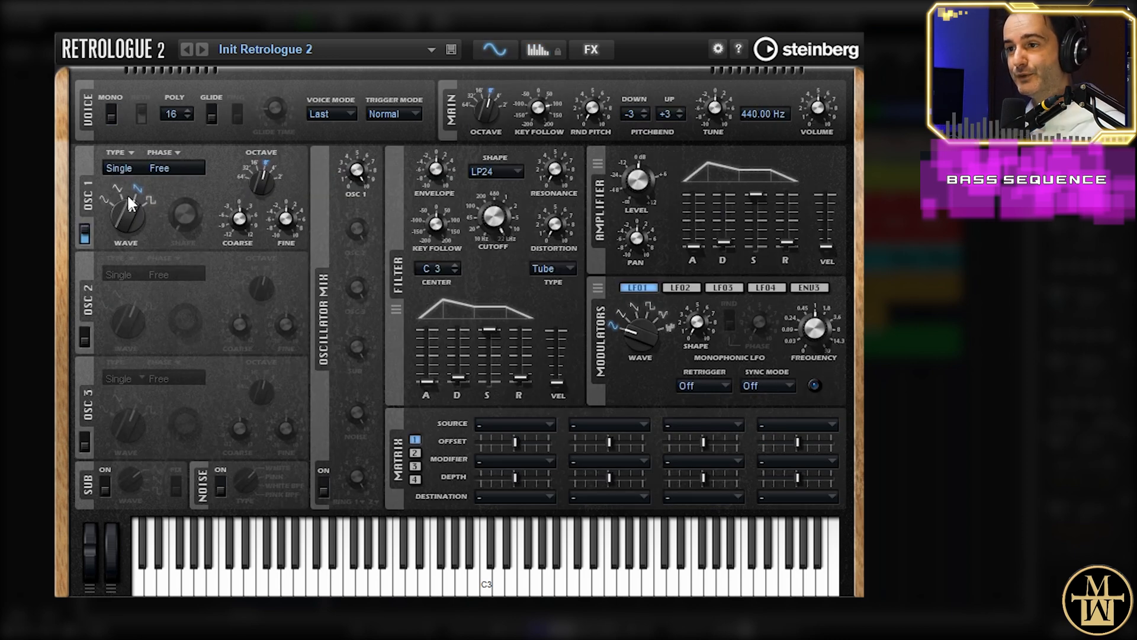
left_click(123, 170)
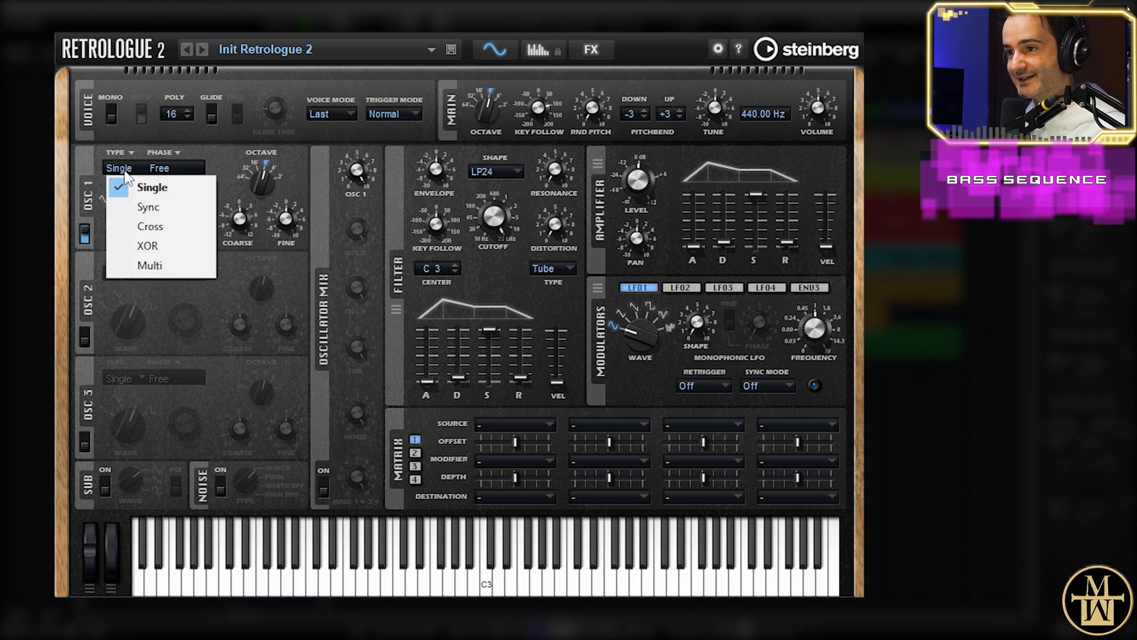
left_click(150, 265)
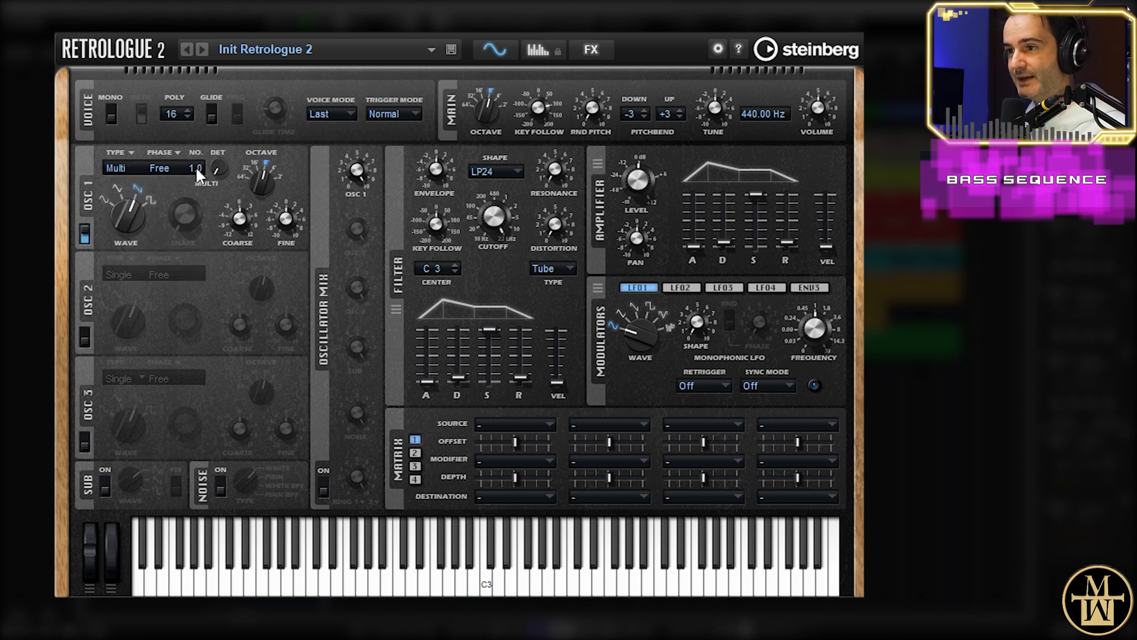
type("5")
key("Return")
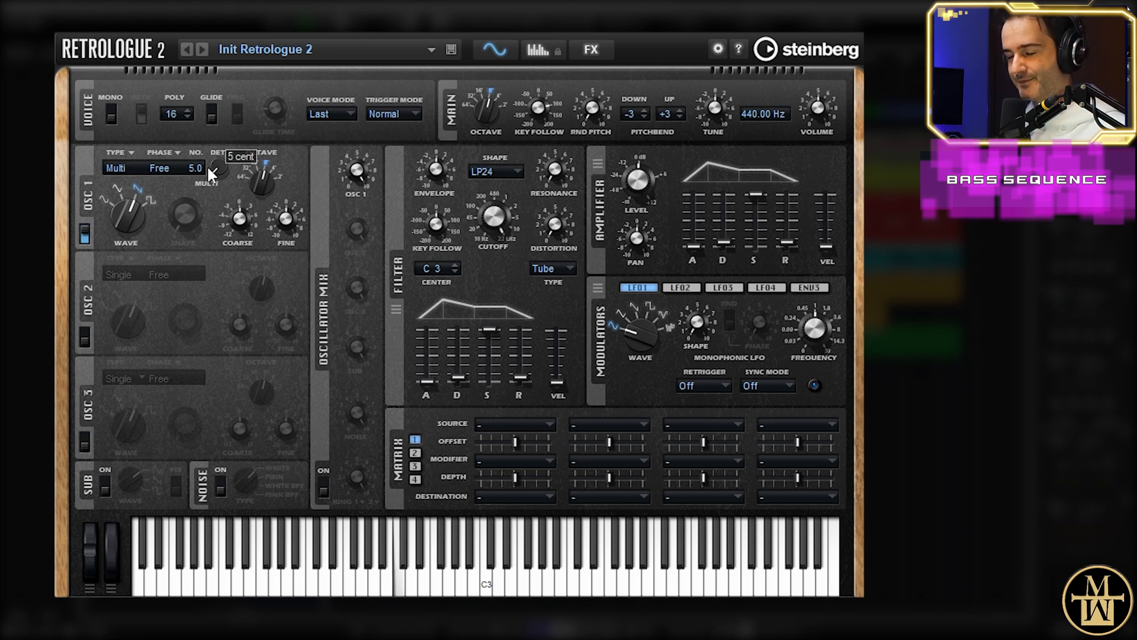
Turn on oscillator 2 with a triangle wave, set its type to Sync, and raise its shape amount
left_click(84, 337)
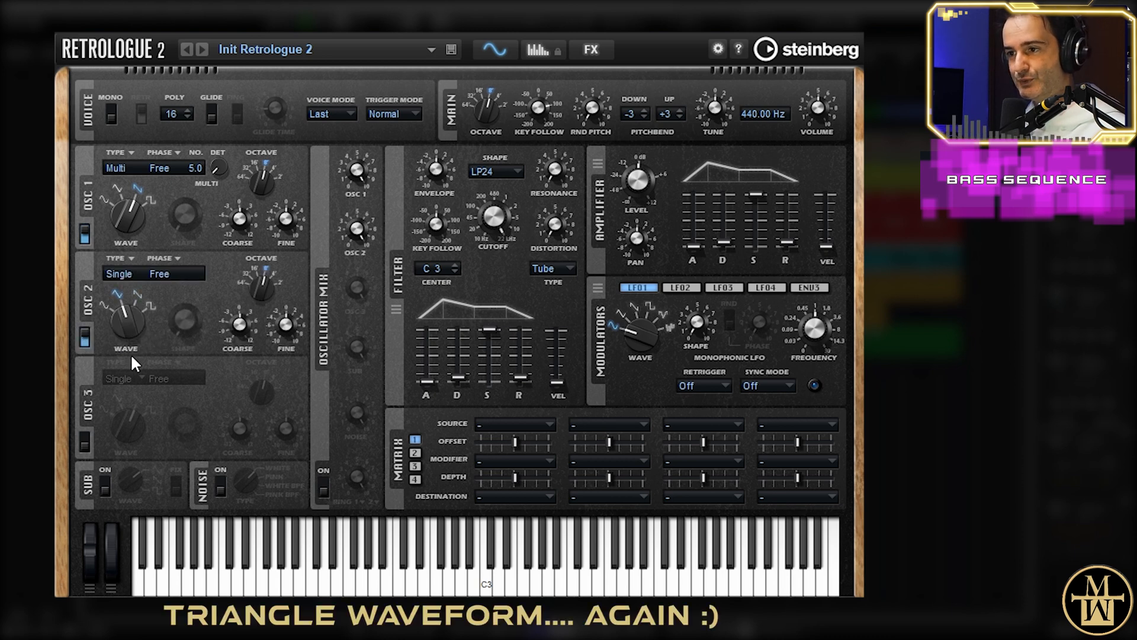
left_click(119, 274)
left_click(135, 314)
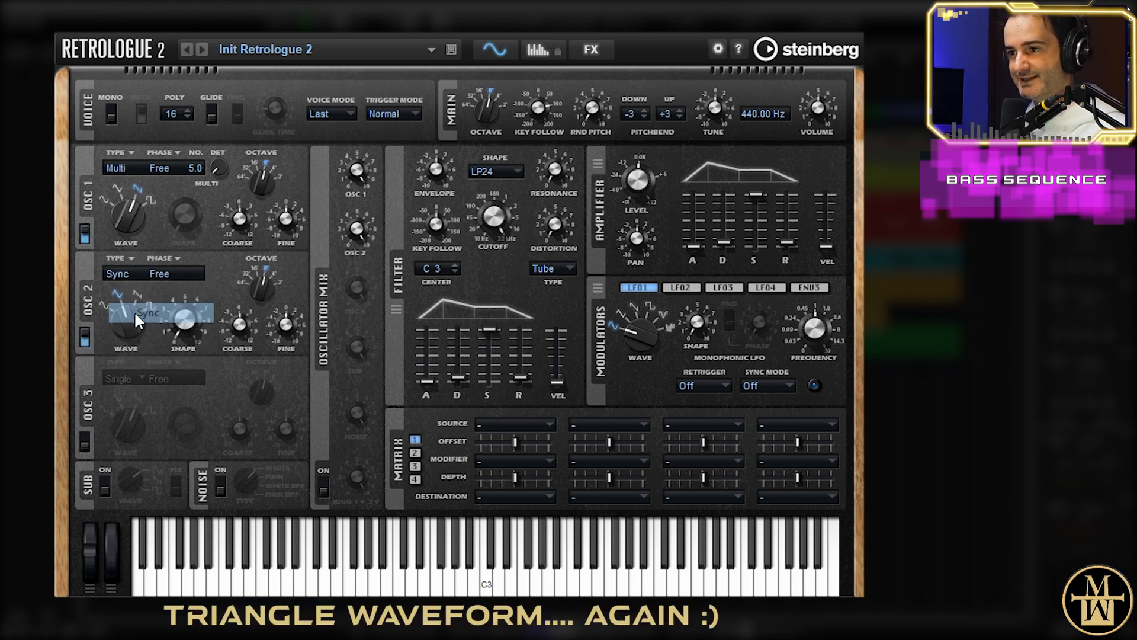
mouse_move(187, 329)
left_click_drag(188, 329, 176, 286)
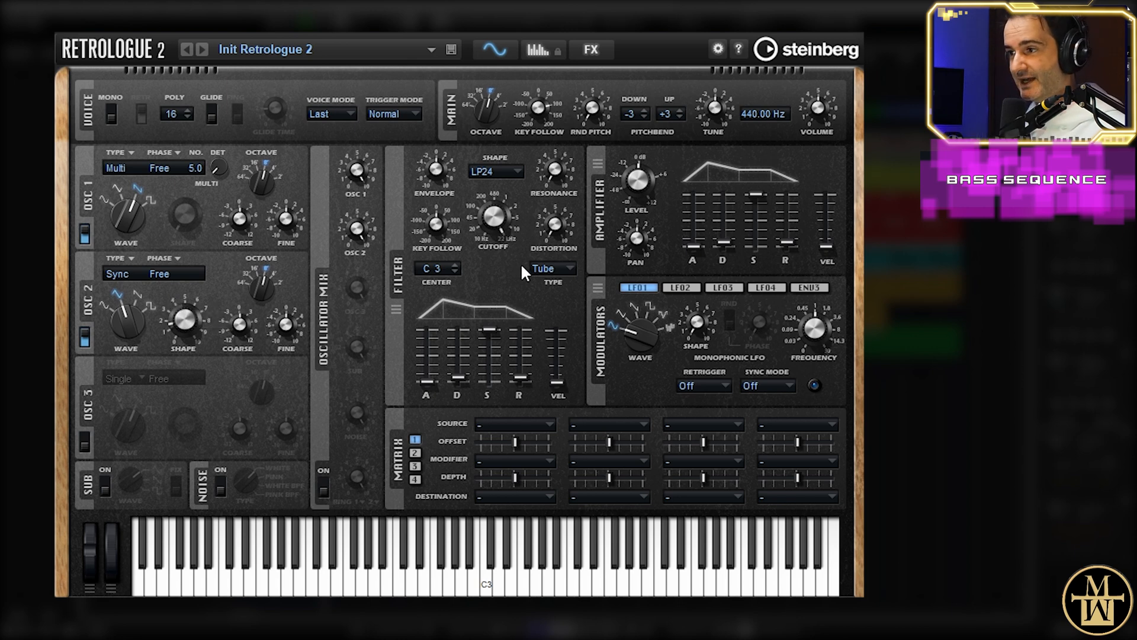
Set the filter's distortion type to Clip and raise the distortion amount to about 34
left_click(546, 269)
left_click(573, 327)
left_click_drag(556, 230, 555, 220)
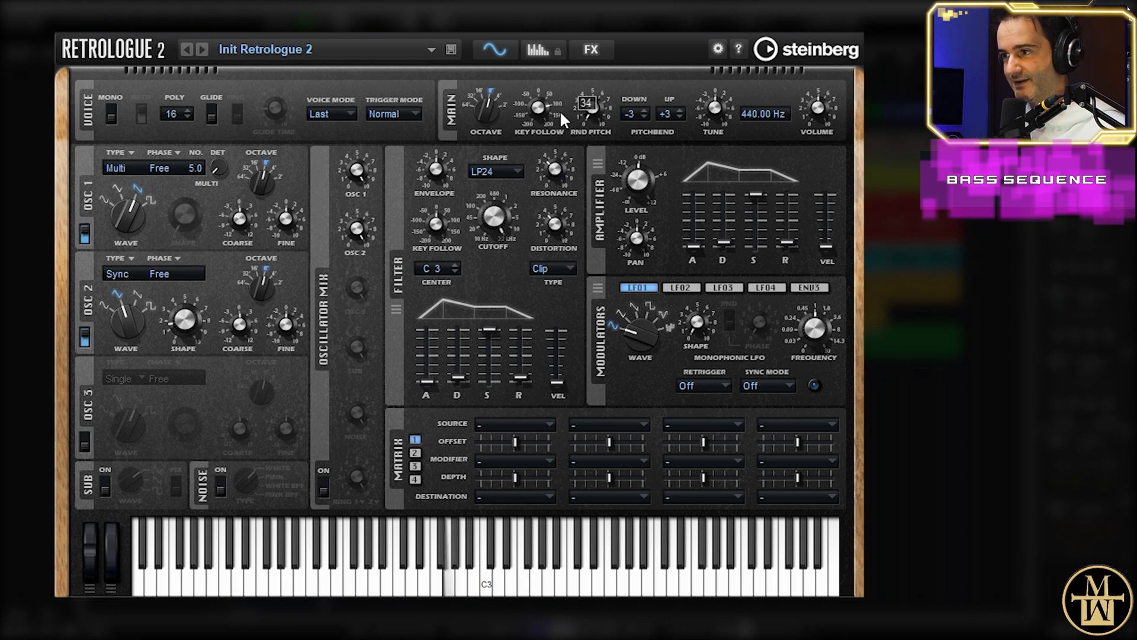
Try assigning the filter cutoff to a MIDI controller with Learn CC and remove that assignment
right_click(490, 224)
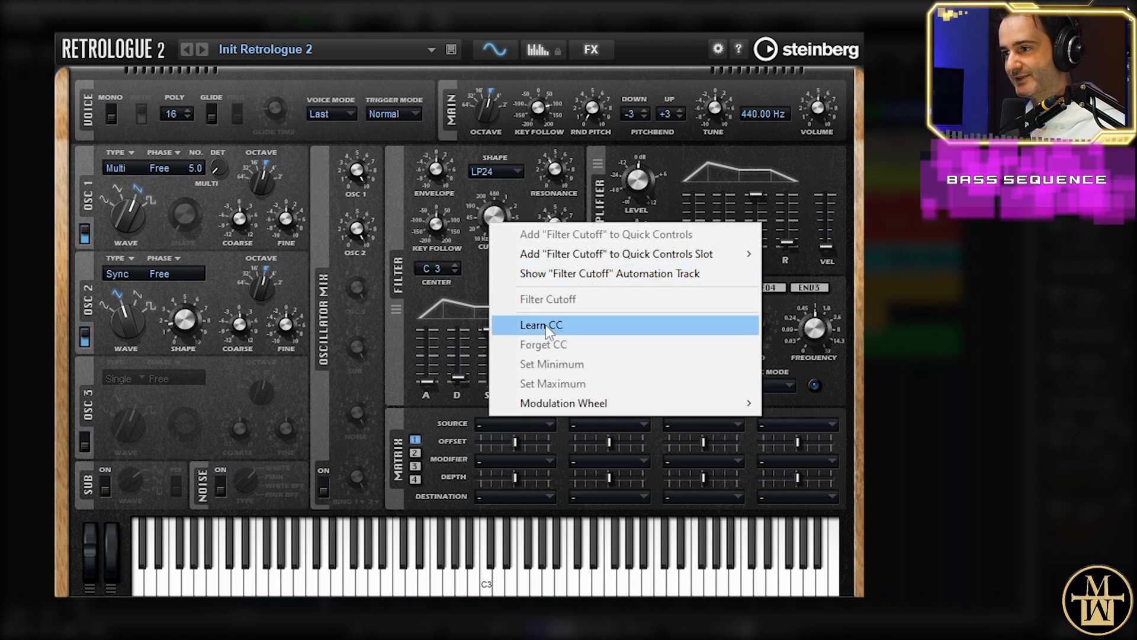
left_click(552, 324)
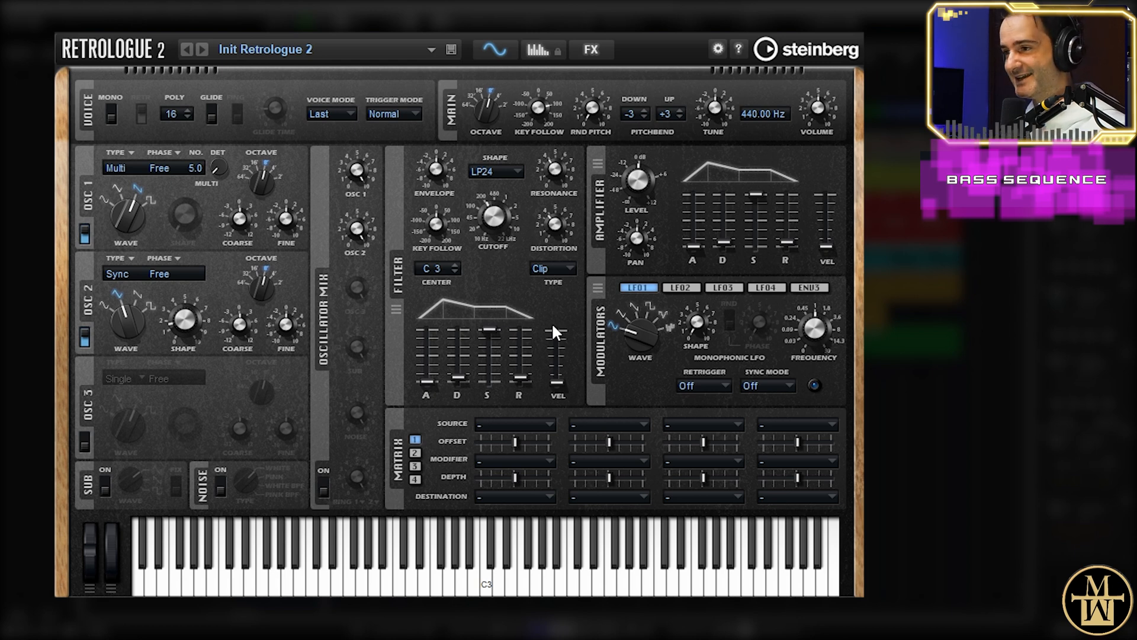
right_click(496, 225)
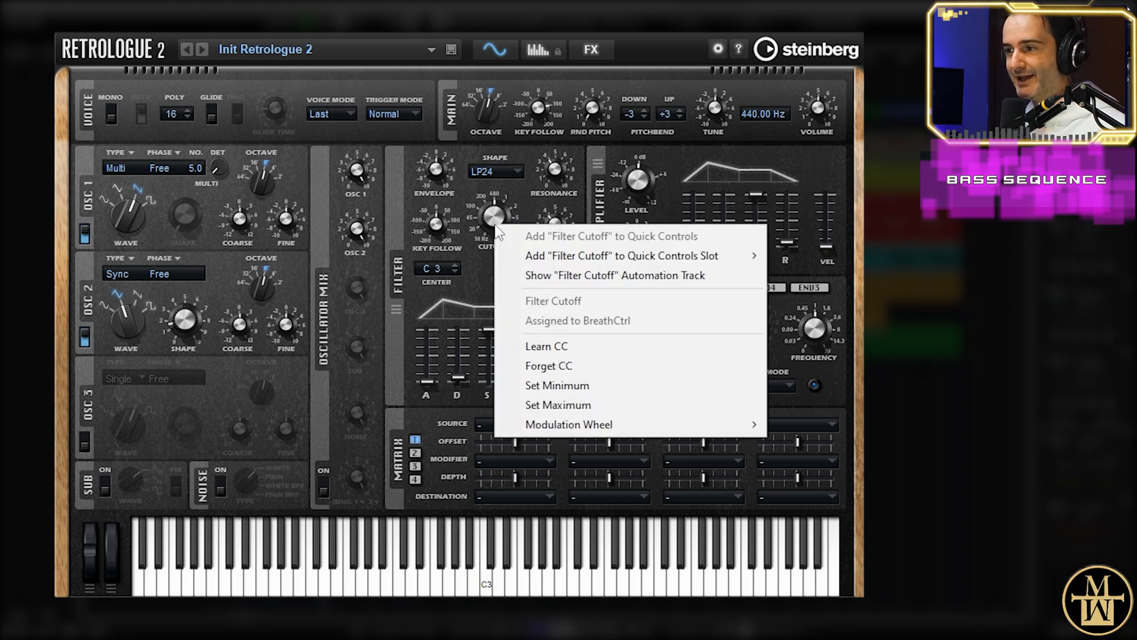
left_click(559, 367)
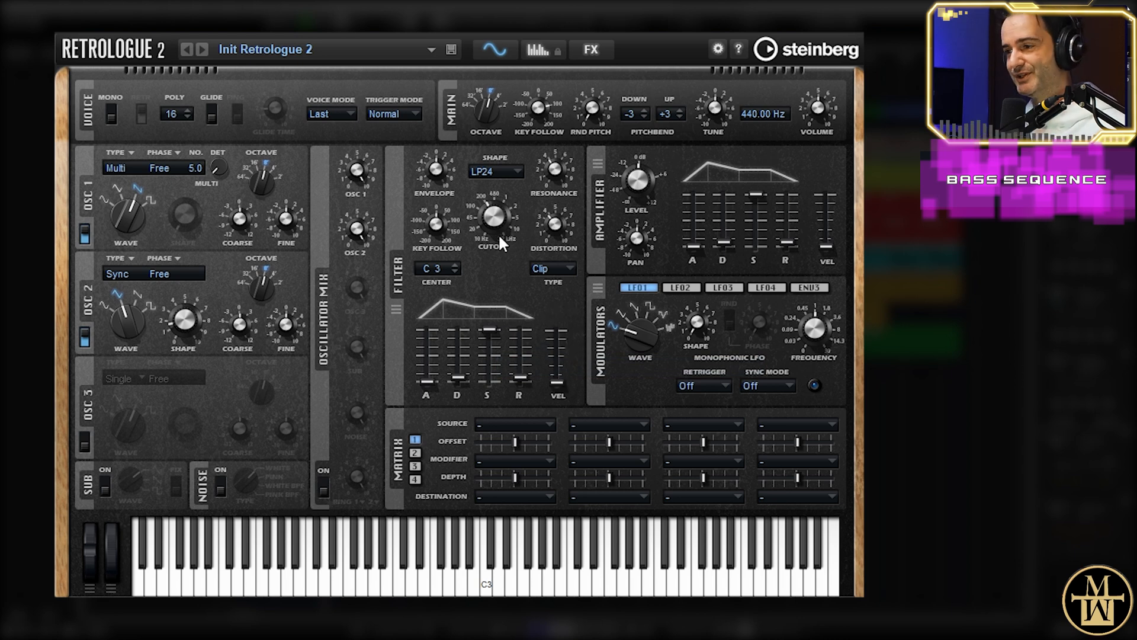
Enable the modulation wheel for the filter cutoff and store the current cutoff as the wheel's minimum
right_click(487, 215)
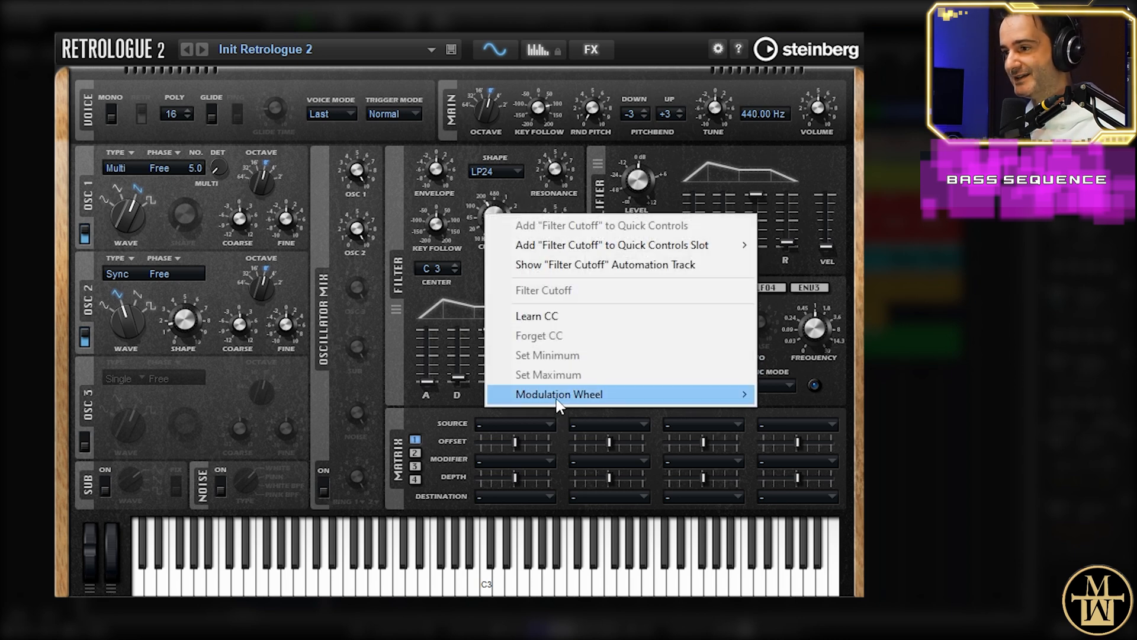
mouse_move(560, 395)
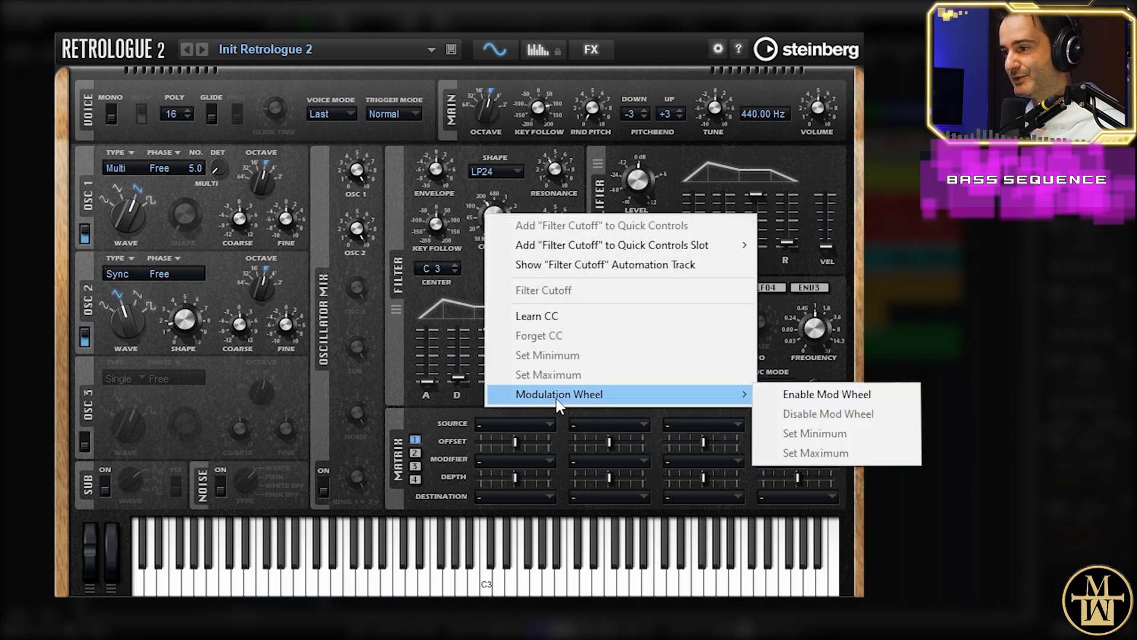
left_click(792, 395)
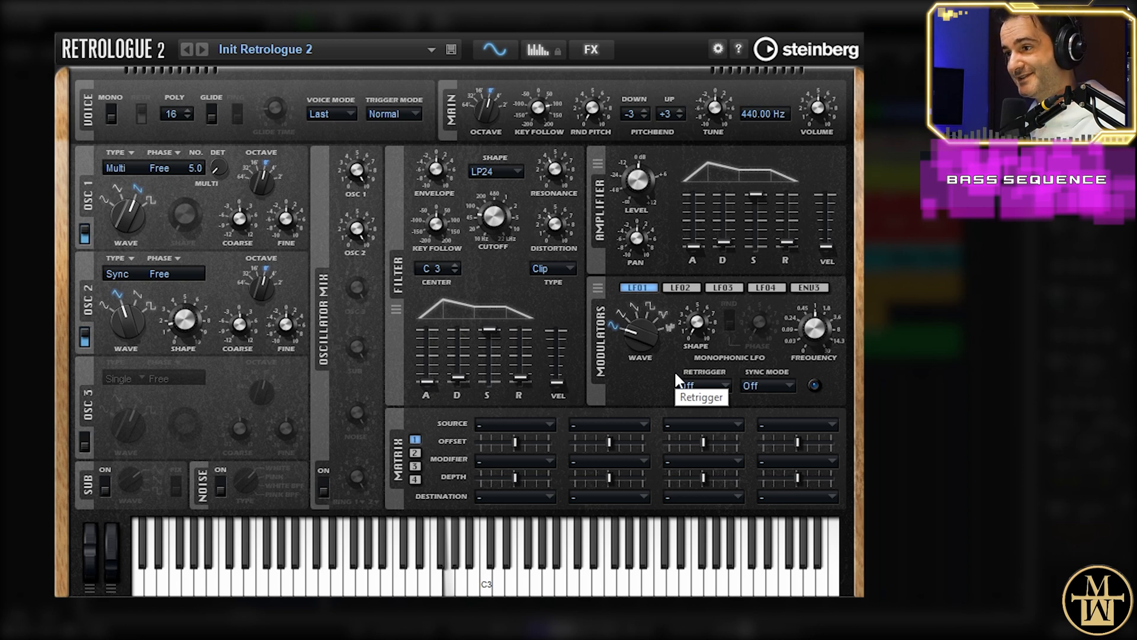
right_click(484, 225)
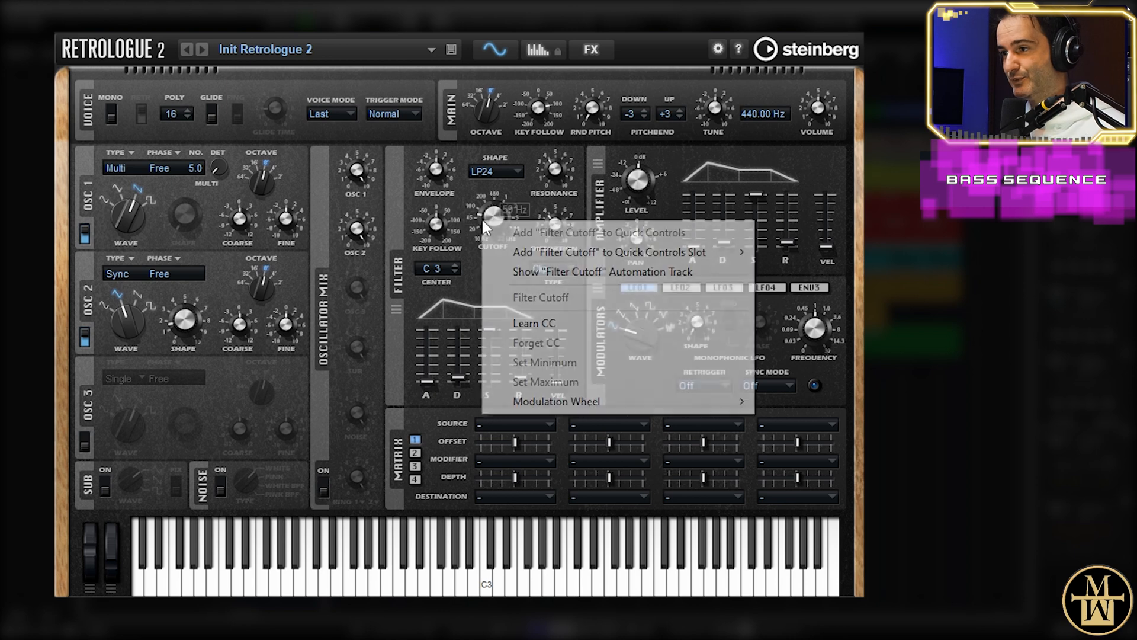
mouse_move(605, 402)
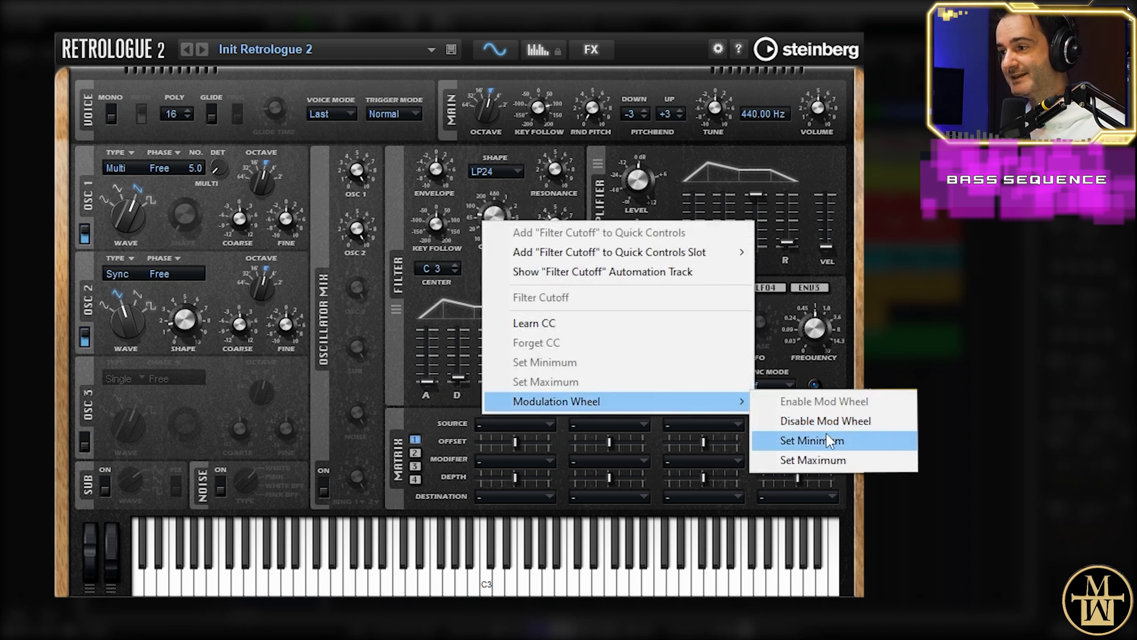
left_click(828, 440)
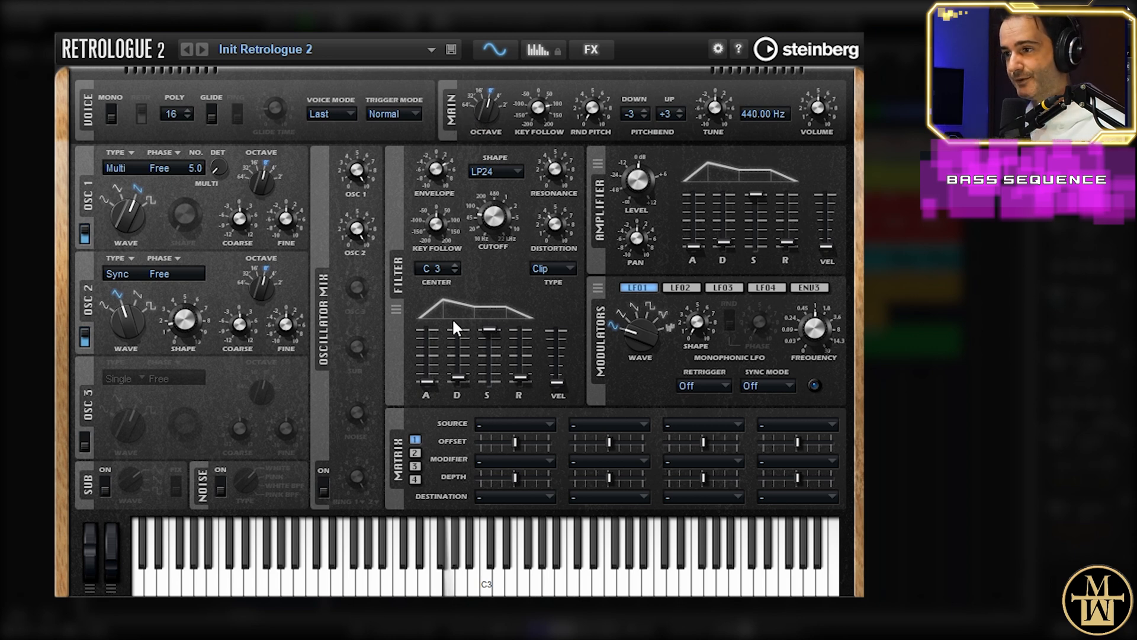
Raise the filter envelope's decay, lower its sustain, and store a 45 Hz cutoff as the modulation wheel's minimum
left_click_drag(457, 375, 491, 376)
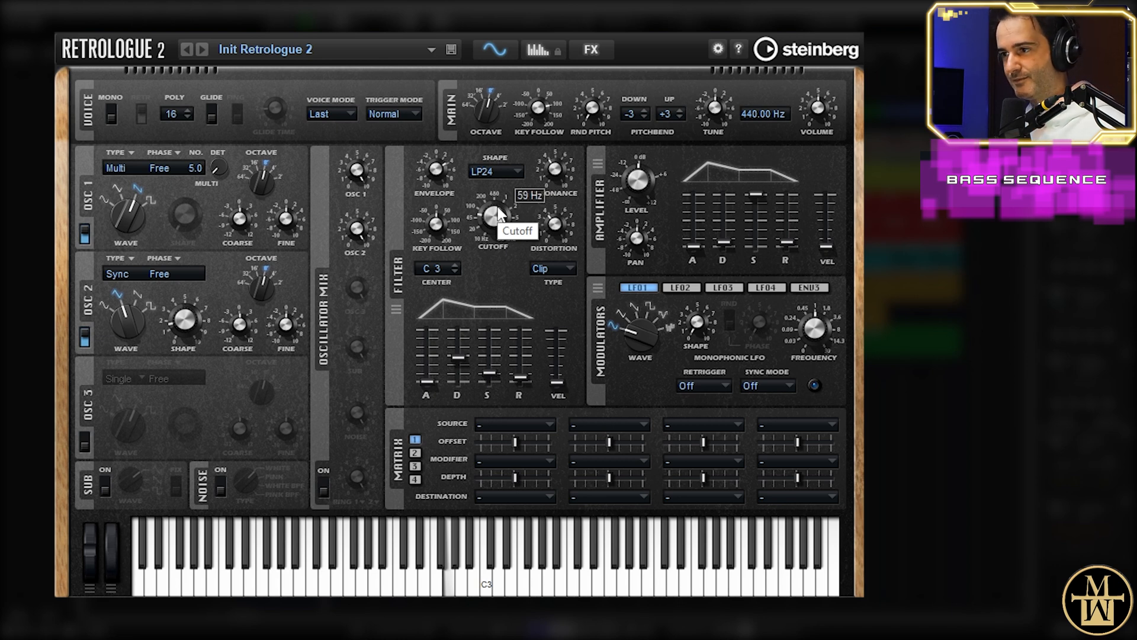
left_click_drag(499, 213, 489, 219)
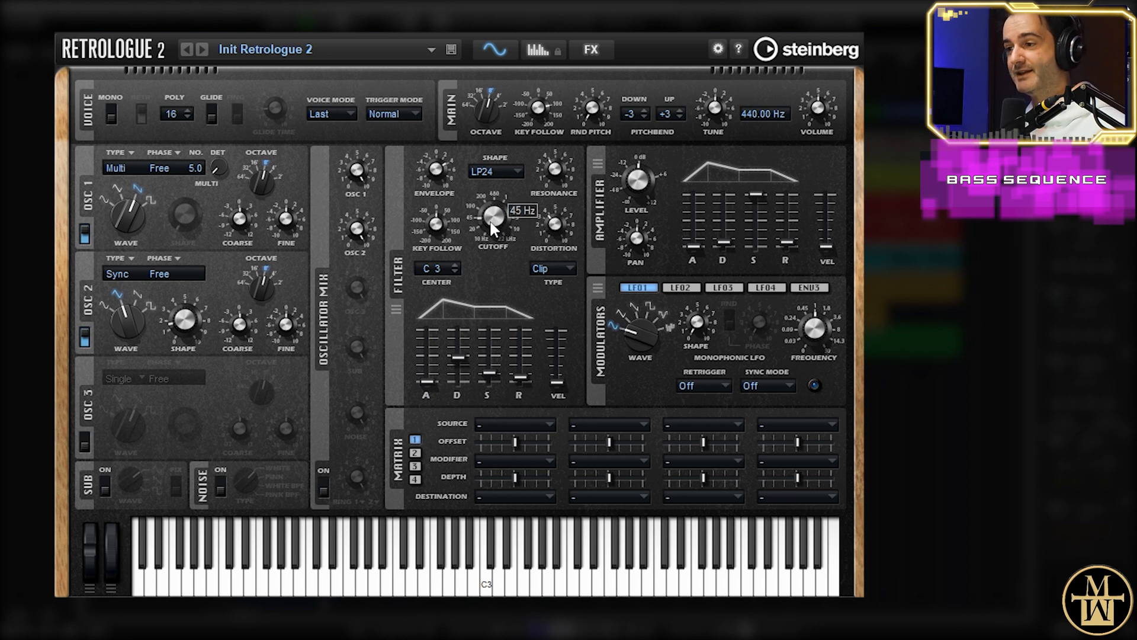
right_click(489, 219)
mouse_move(668, 403)
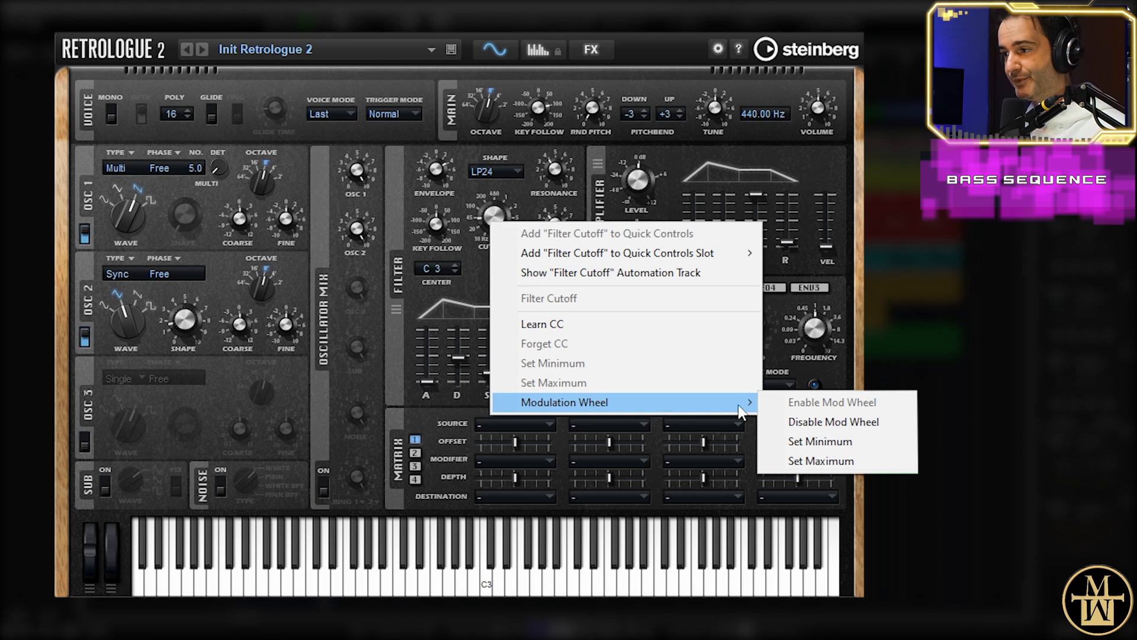
left_click(842, 445)
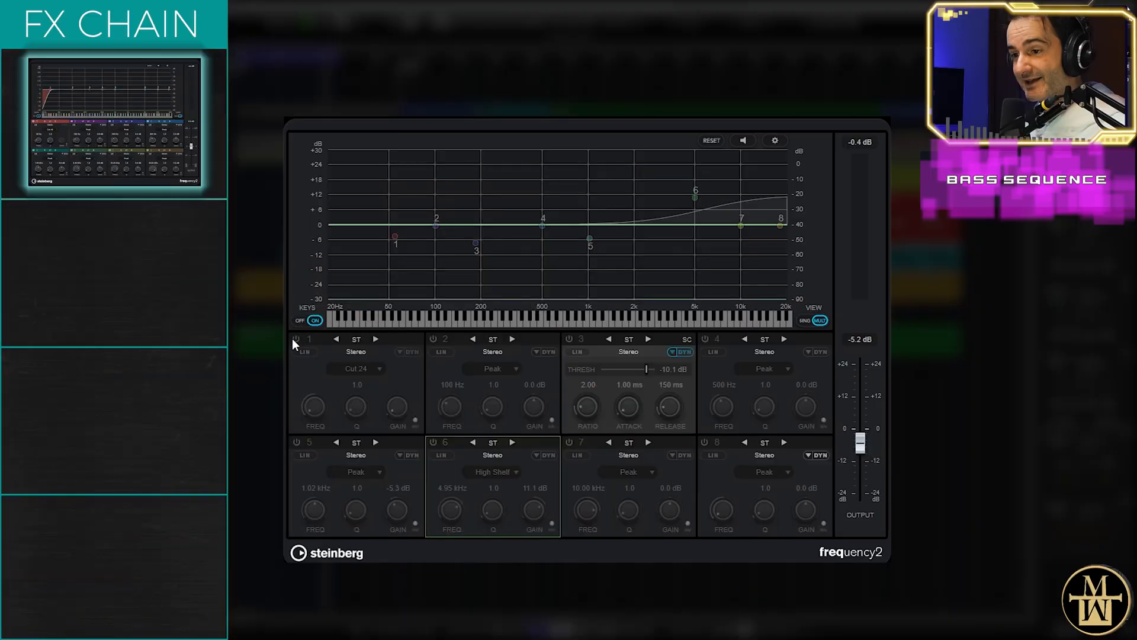
Enable the 54 Hz Cut 24 band, the 4.95 kHz high shelf and dynamic band 3 in Frequency 2
left_click(294, 340)
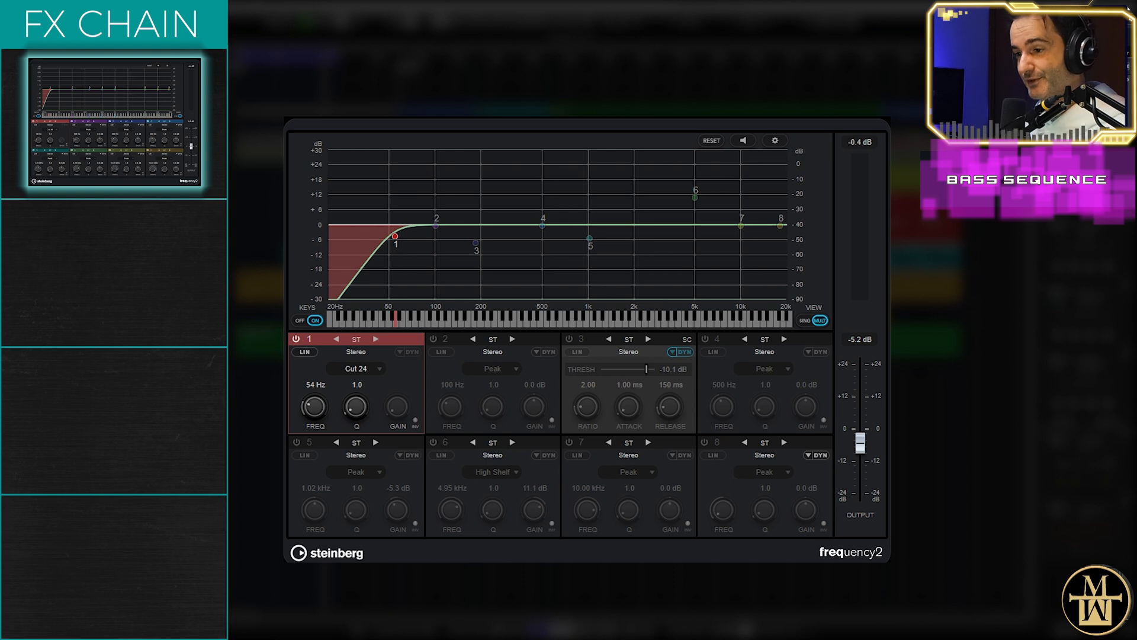
left_click(432, 443)
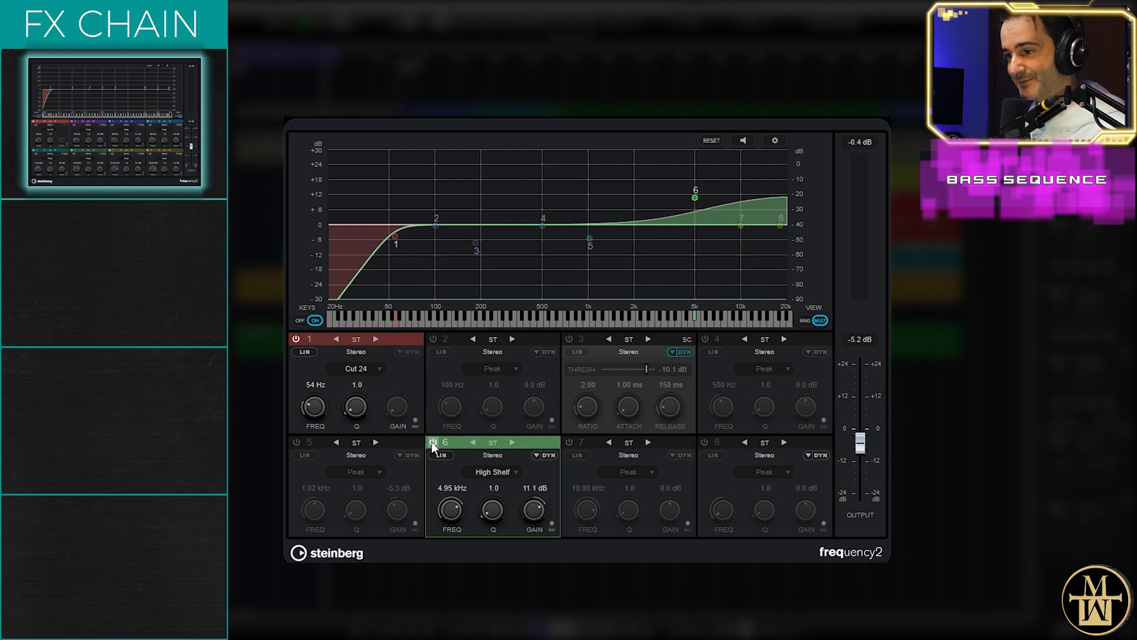
left_click(569, 340)
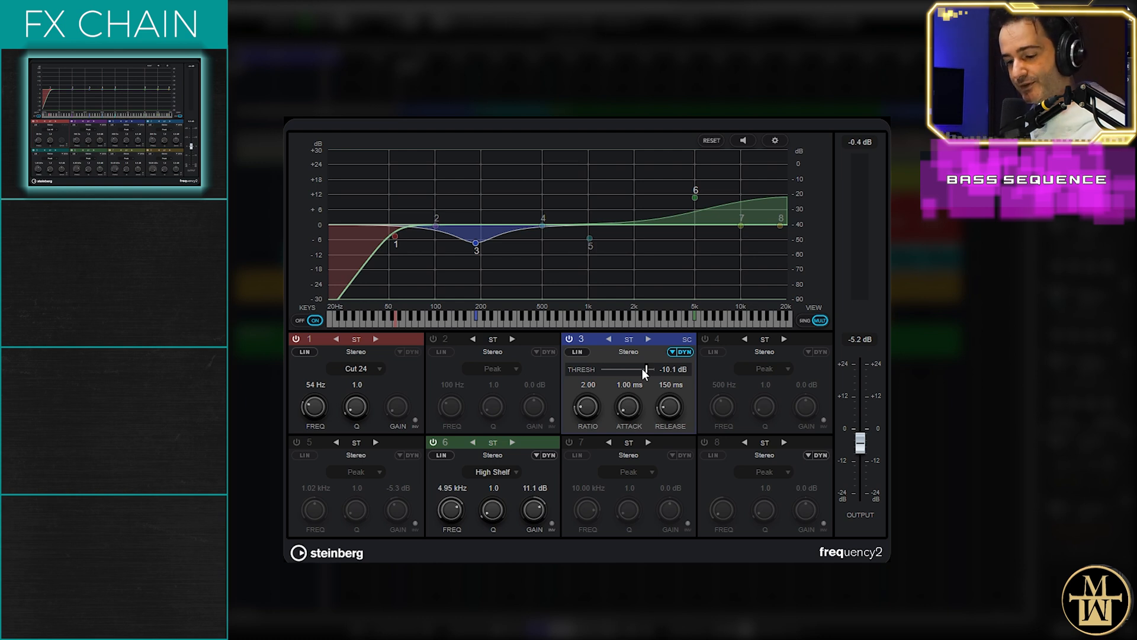
Play back the bass sequence to check how dynamic band 3 reacts in the EQ
key("space")
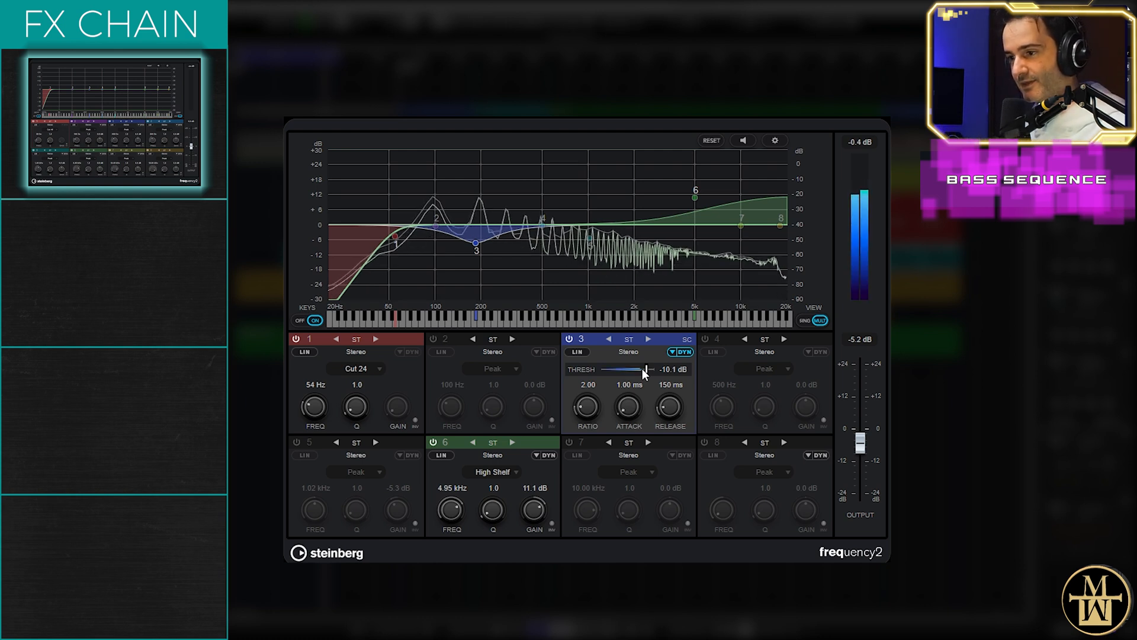
key("space")
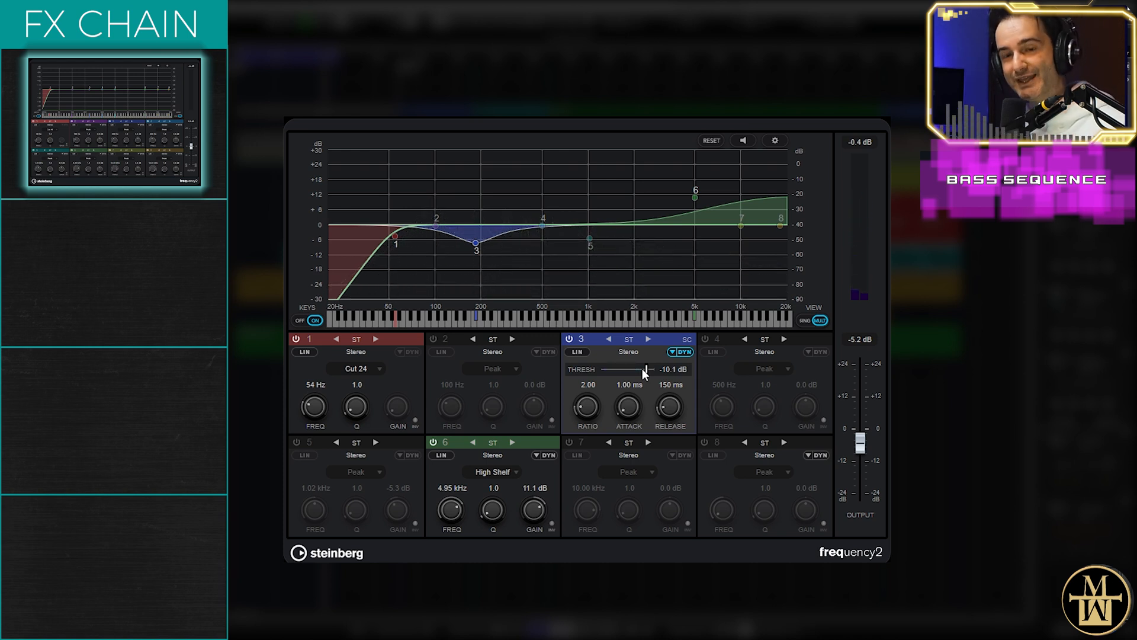
key("space")
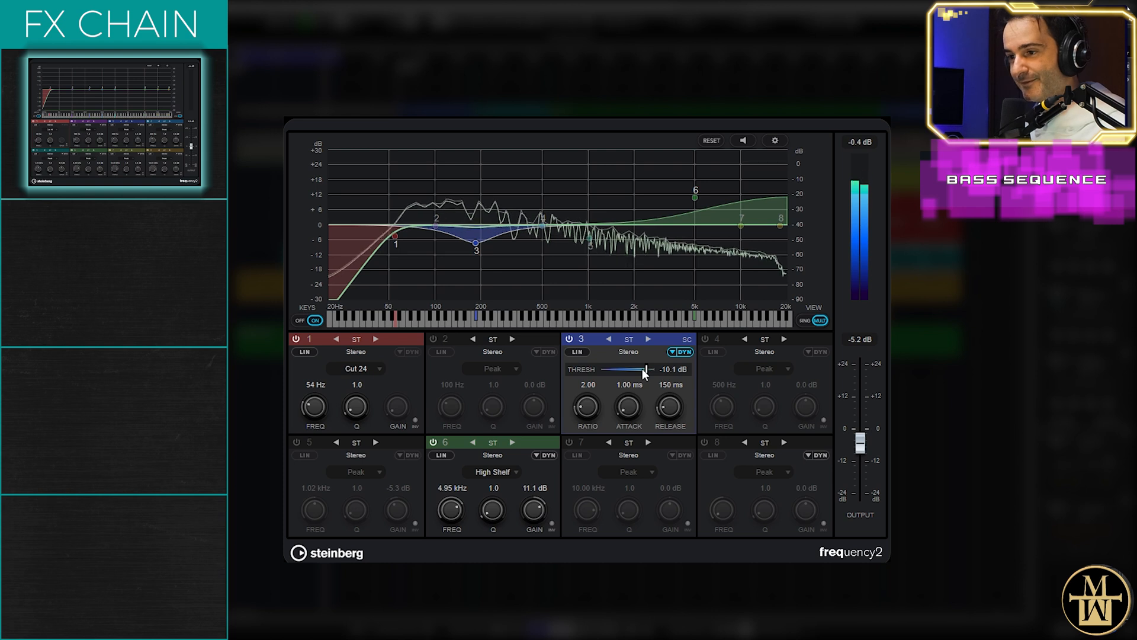
key("space")
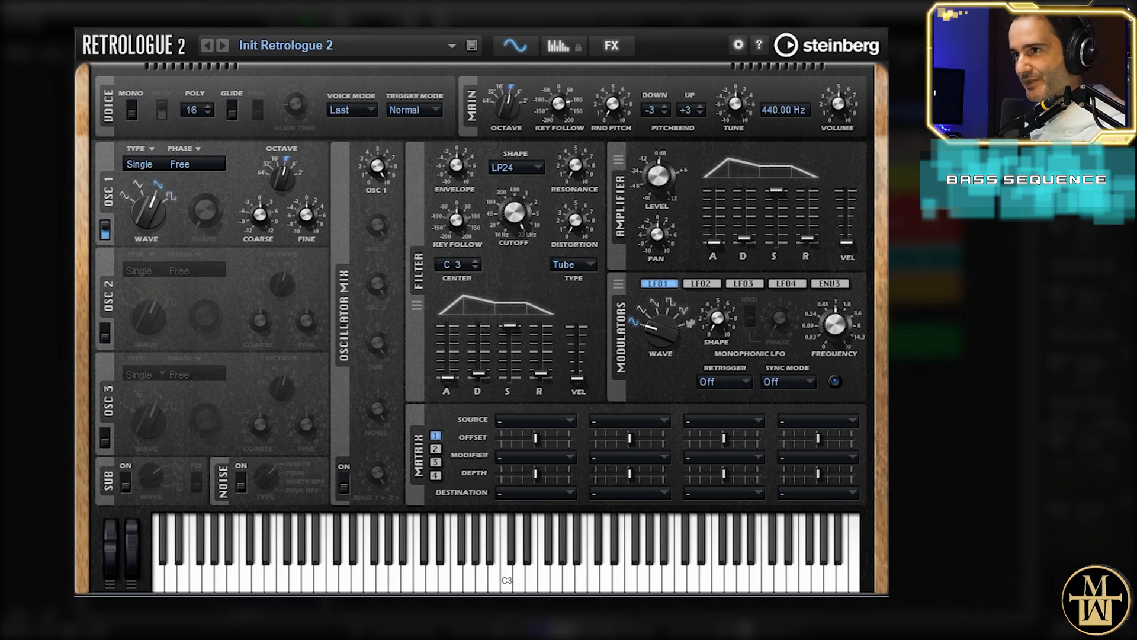
Load the Init Retrologue 2 preset for the next bass sequence sound and set oscillator 1 to a square wave
left_click(328, 45)
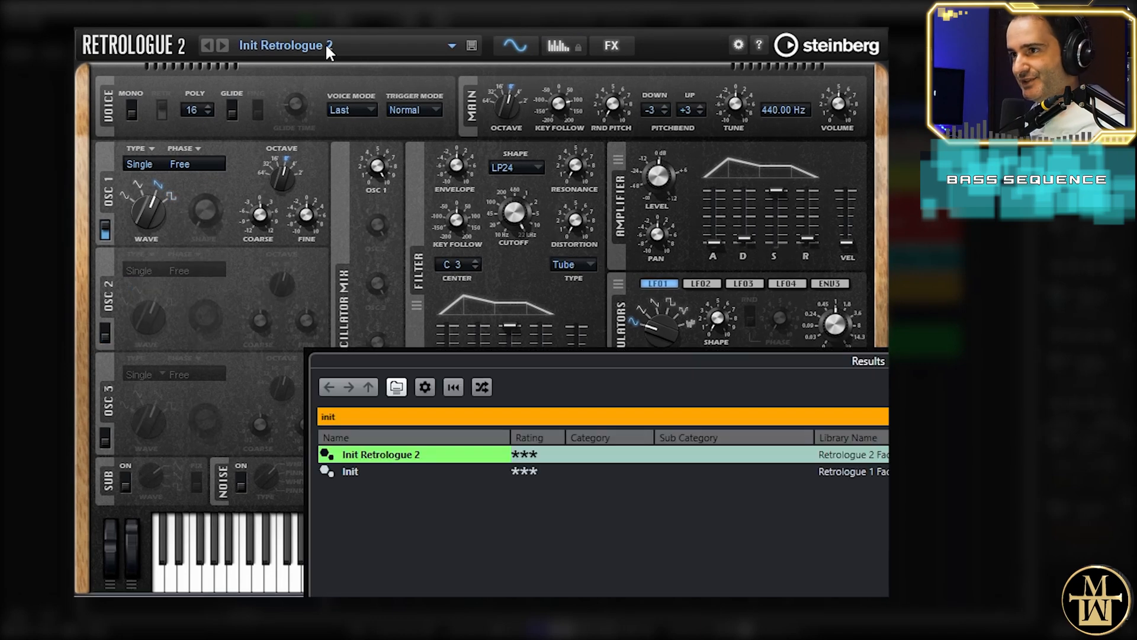
double_click(435, 455)
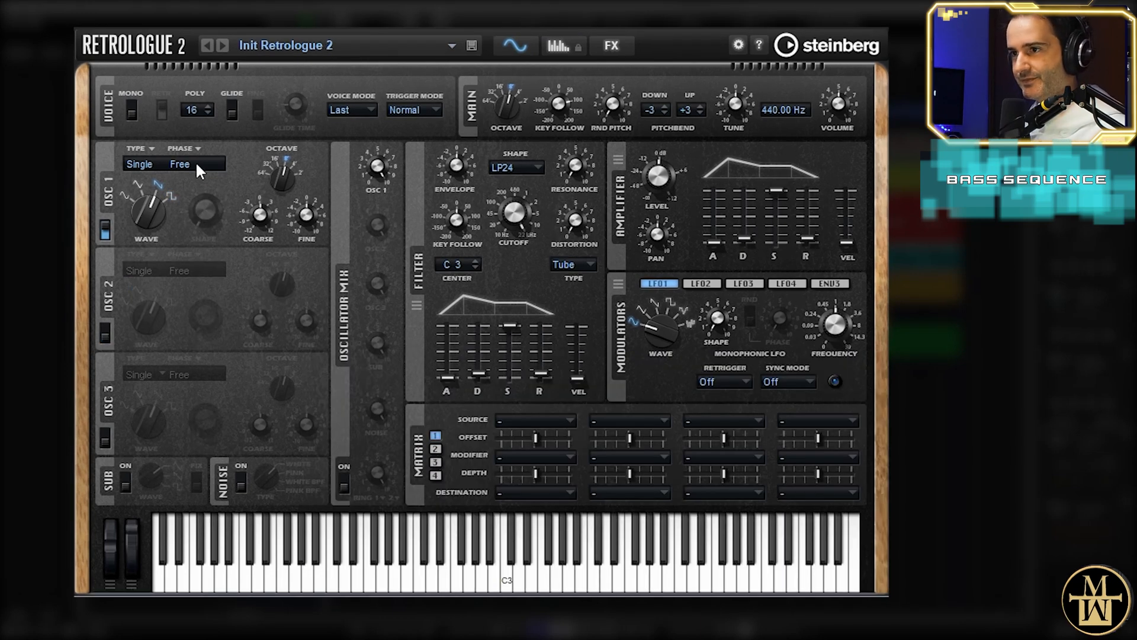
left_click_drag(151, 209, 153, 182)
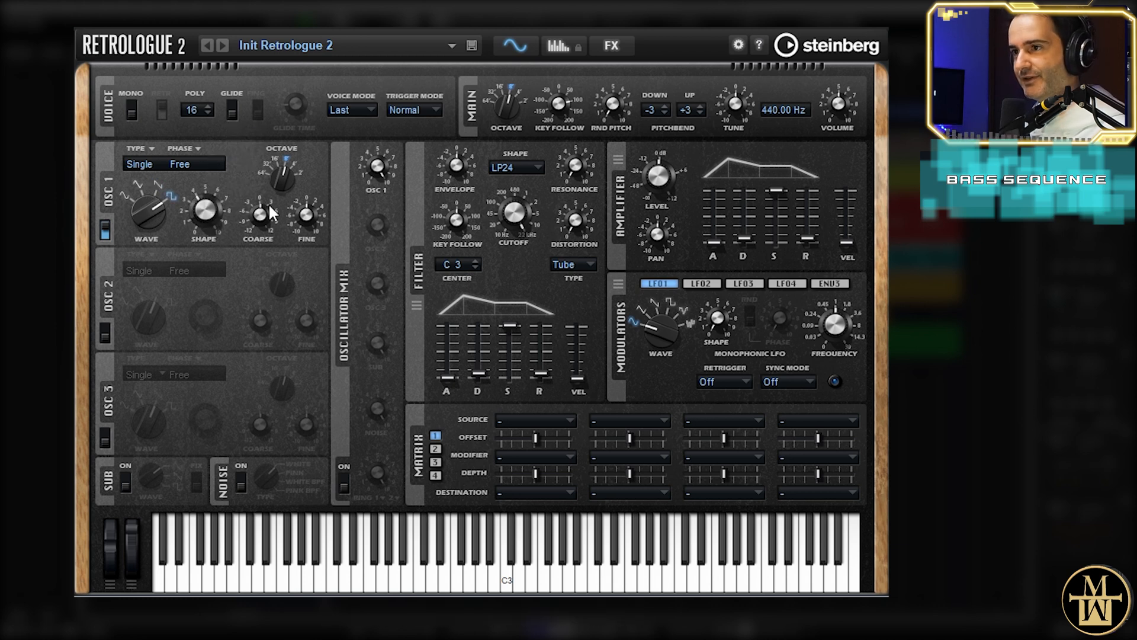
Turn on oscillator 2 with a triangle wave and set its type to Cross
left_click(105, 332)
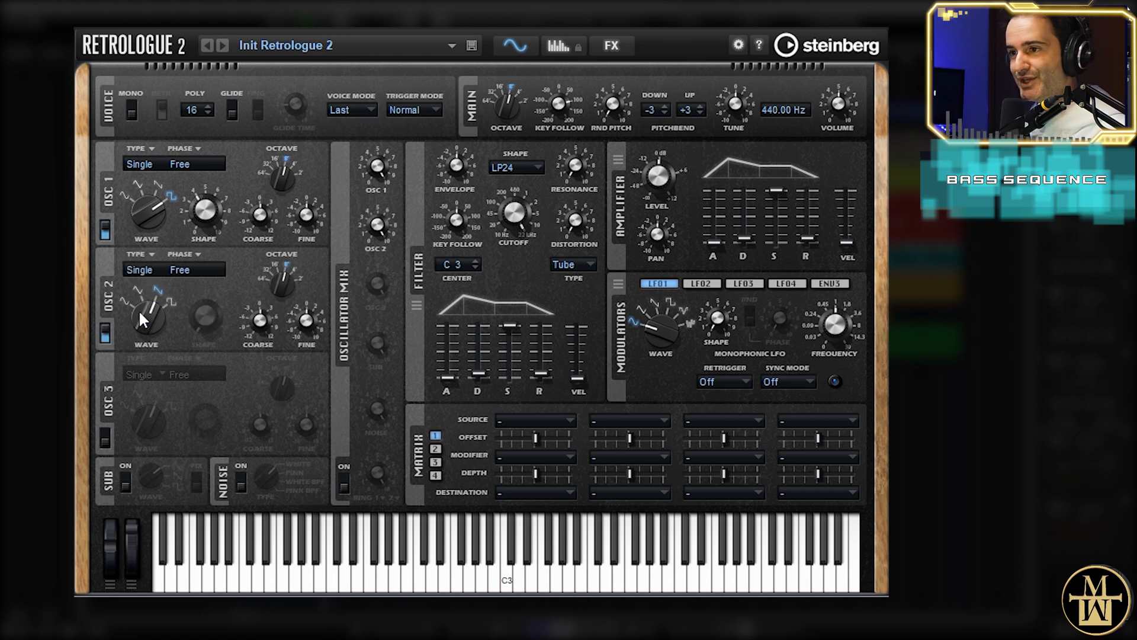
left_click_drag(142, 320, 148, 360)
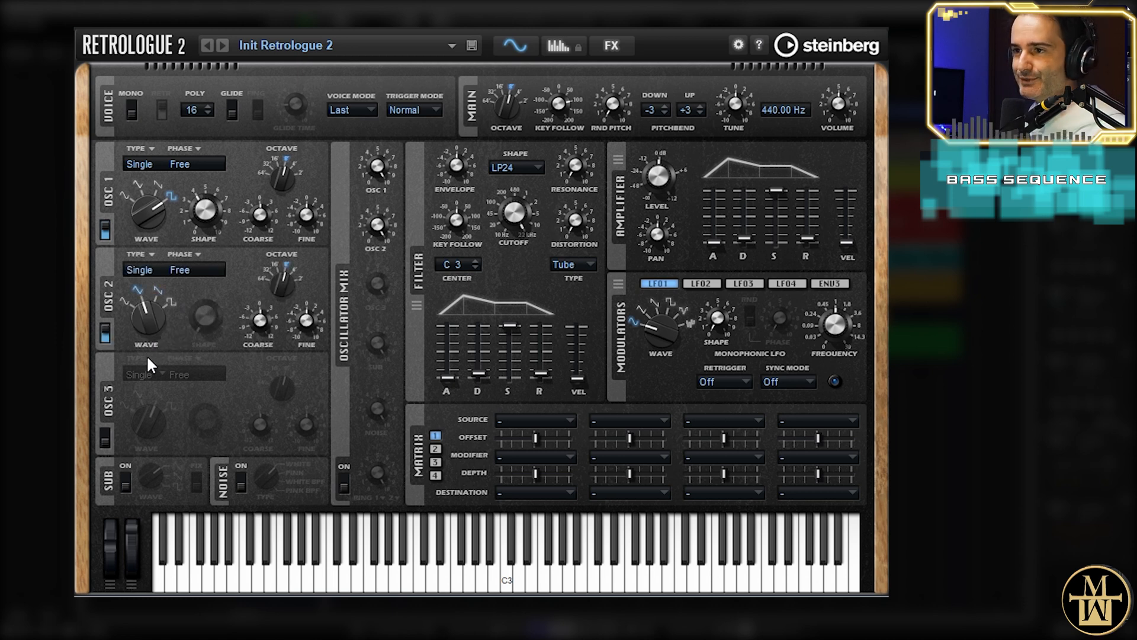
left_click(145, 277)
left_click(171, 328)
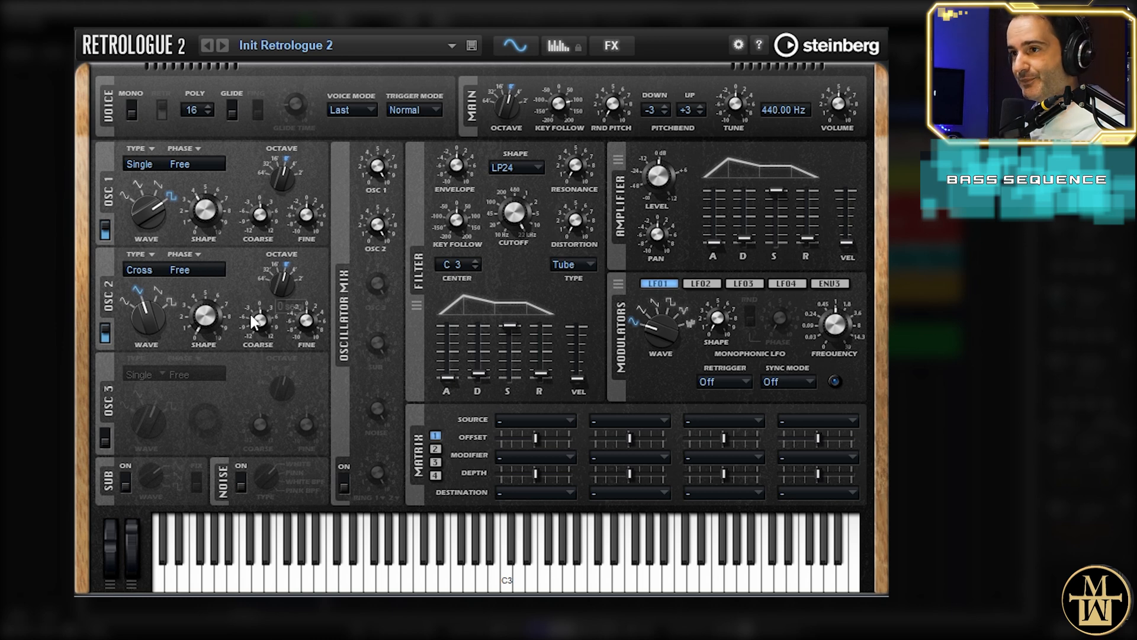
Set oscillator 2's shape to 51.5 % and give the amplifier envelope a longer decay, no sustain and a 277 ms release
left_click_drag(206, 318, 207, 230)
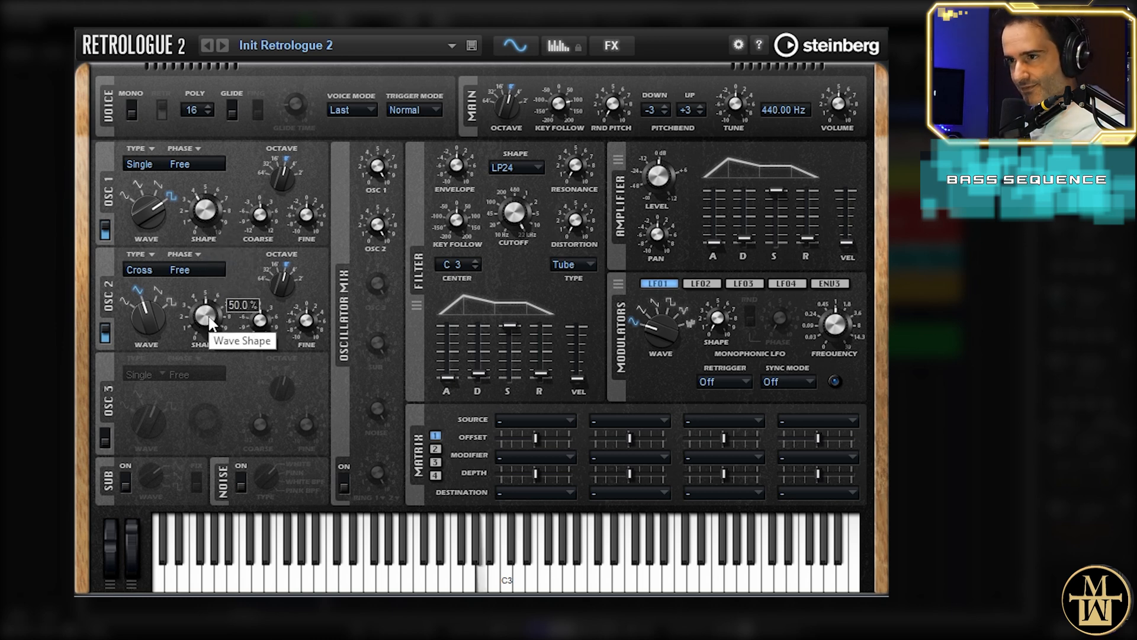
scroll(210, 324, "up", 1)
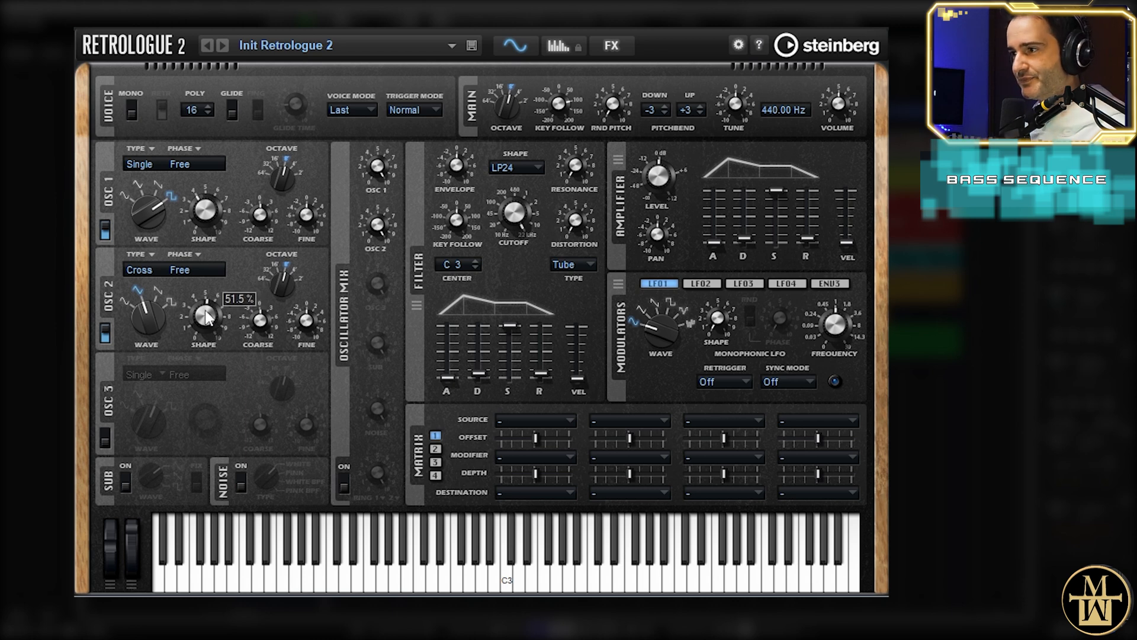
left_click_drag(745, 238, 812, 234)
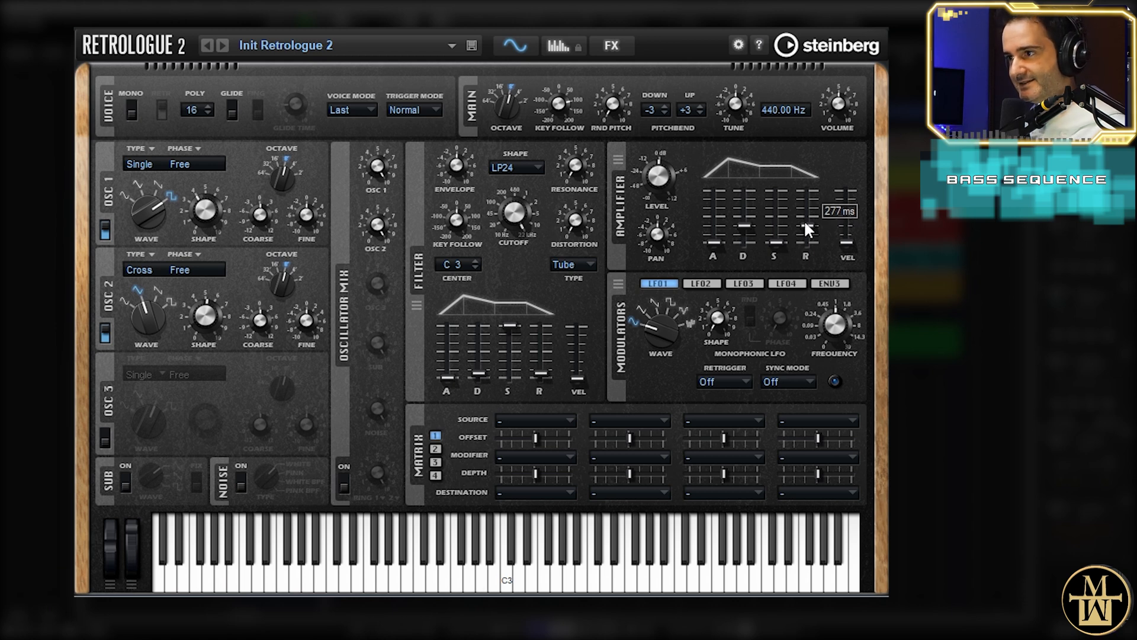
Set the filter distortion type to Clip, adjust its amount, and give the filter envelope a longer decay and release with no sustain
left_click(562, 265)
left_click(610, 323)
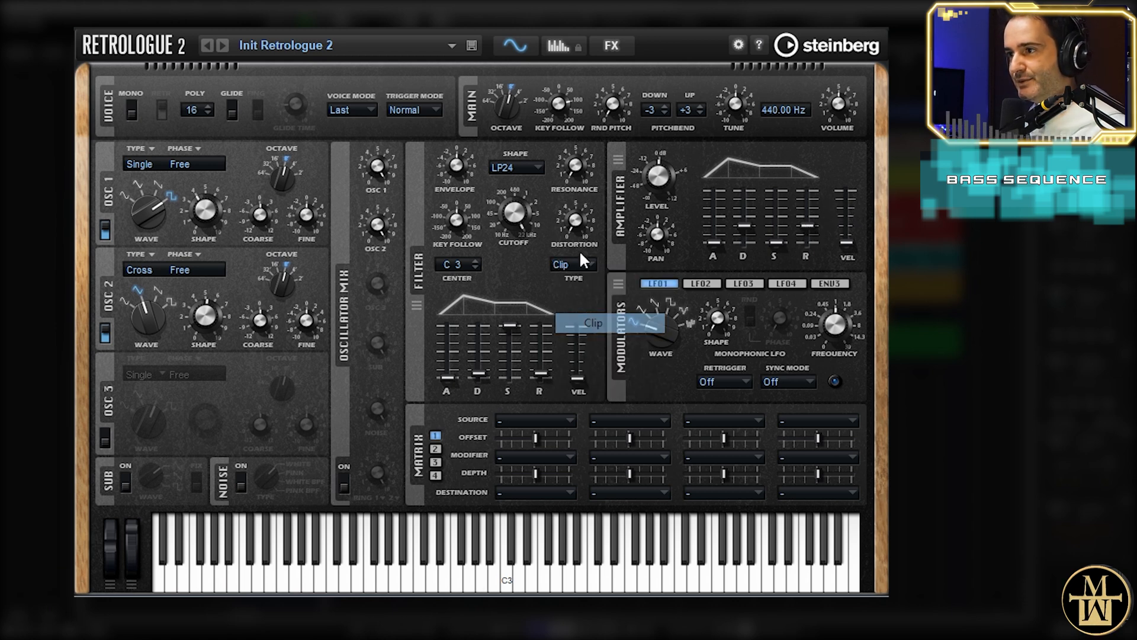
left_click_drag(578, 237, 579, 211)
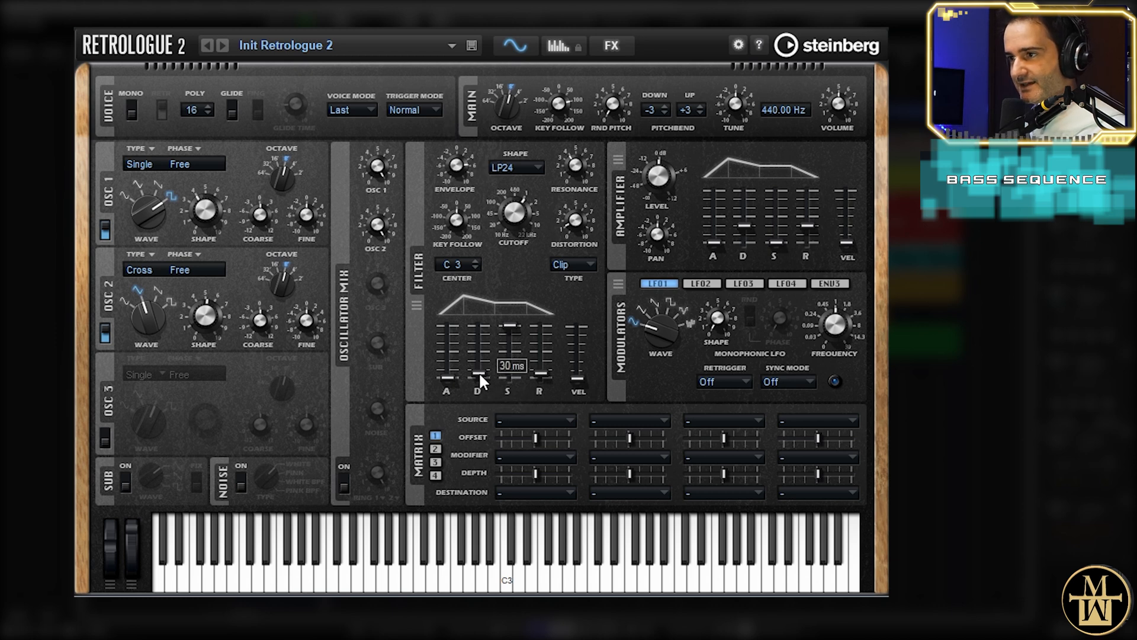
left_click_drag(479, 376, 478, 370)
left_click_drag(508, 329, 545, 369)
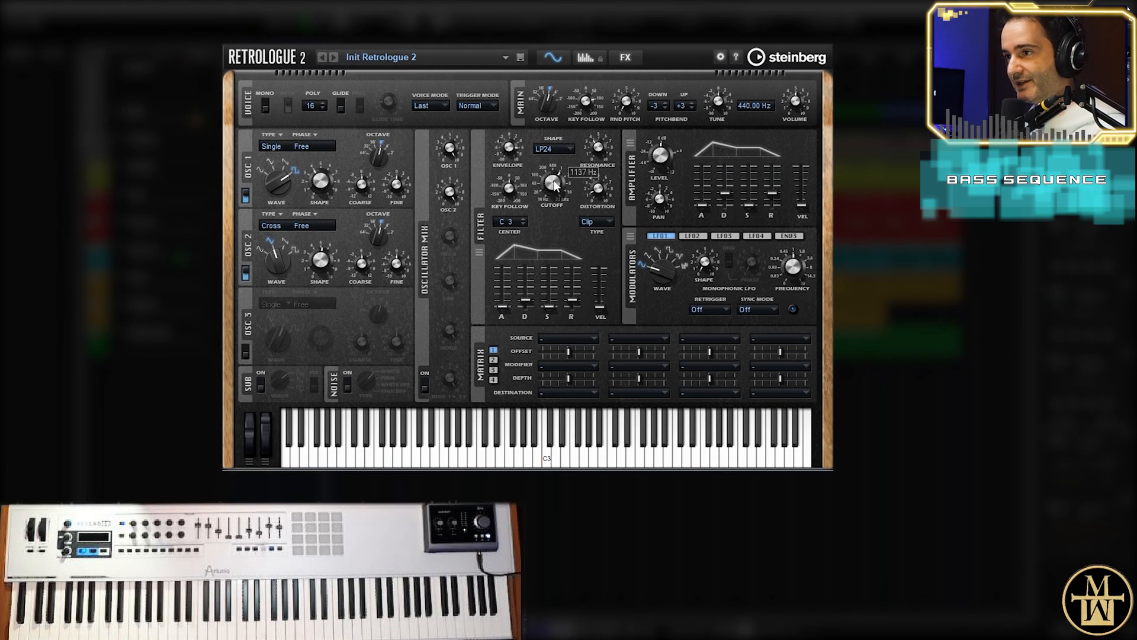
Assign the modulation wheel to the filter cutoff and store 473 Hz as the minimum of its range
right_click(553, 180)
mouse_move(623, 322)
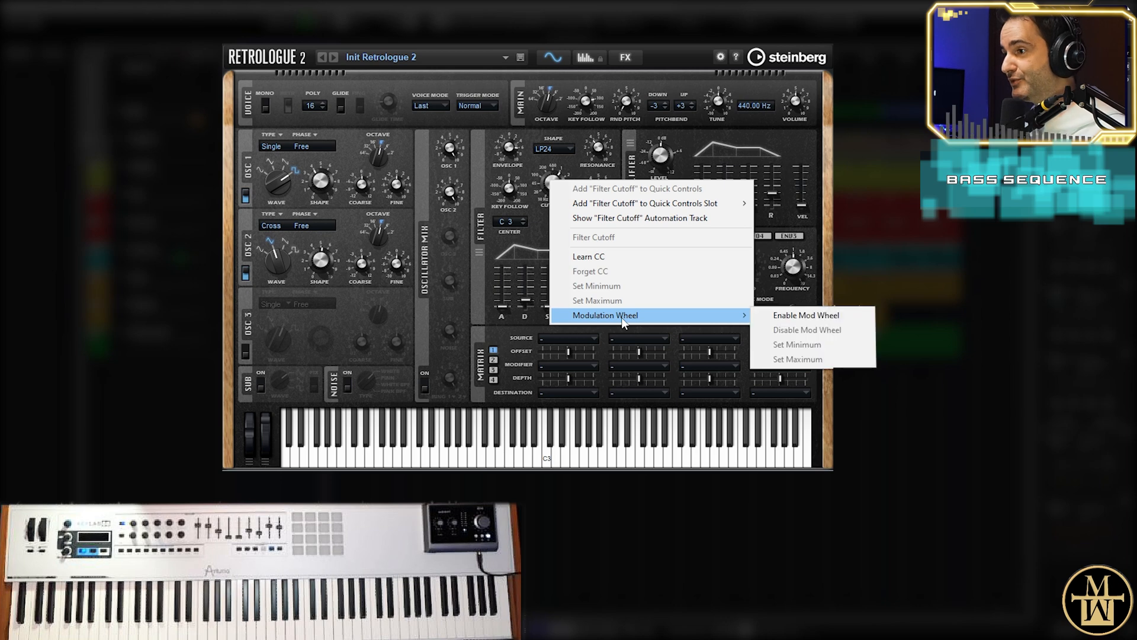
left_click(793, 316)
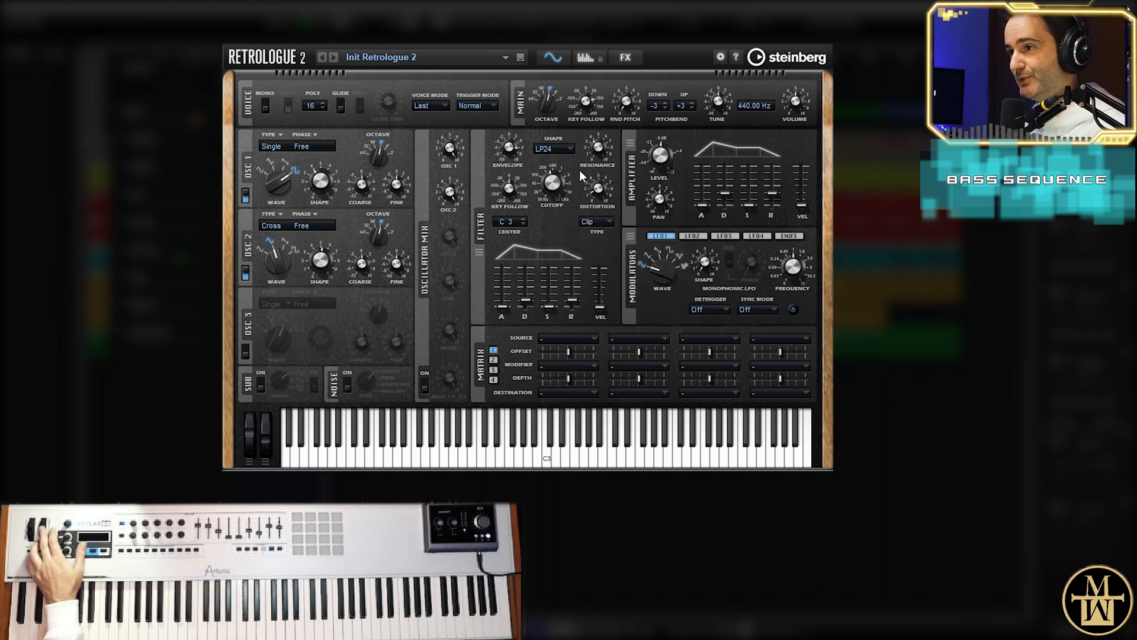
mouse_move(556, 184)
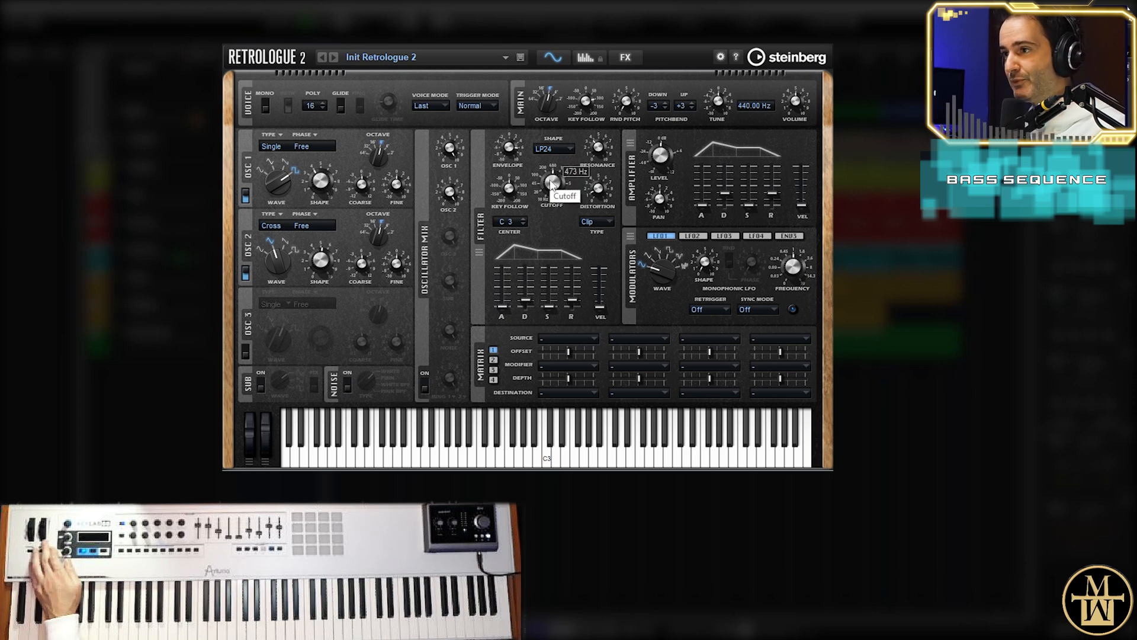
right_click(554, 186)
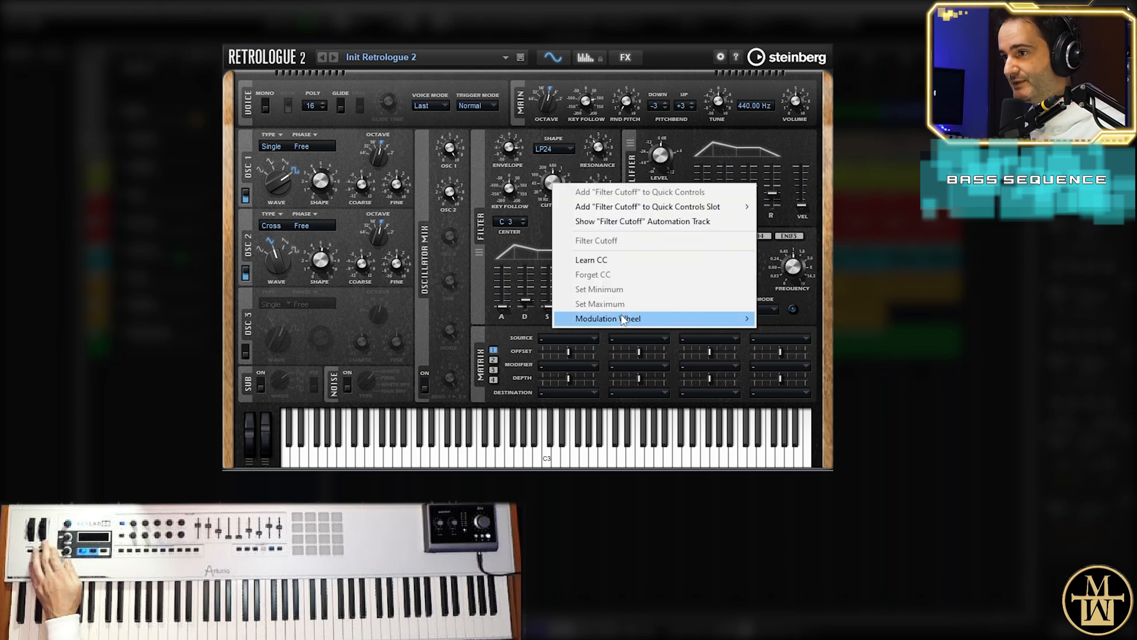
mouse_move(620, 321)
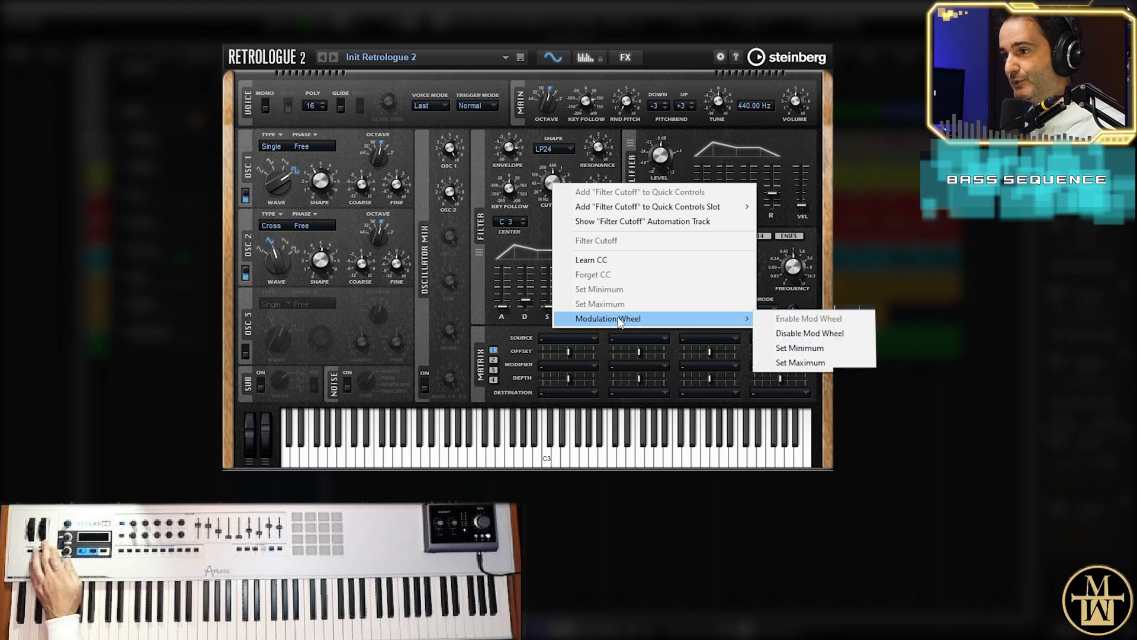
left_click(800, 348)
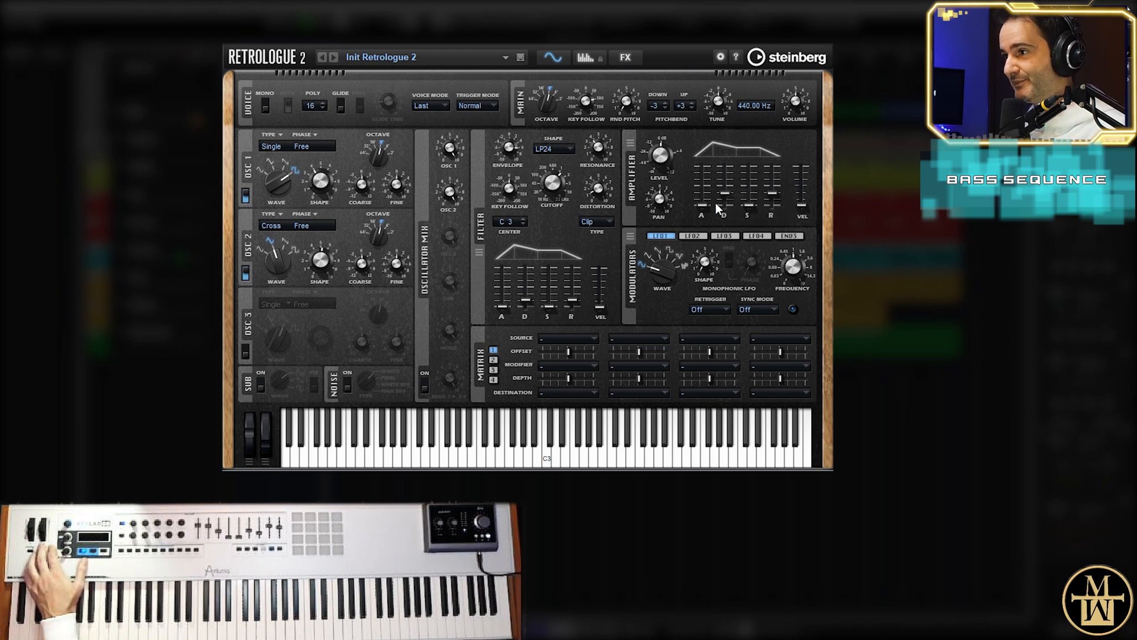
Shorten the amplifier decay to about 55 ms, assign it to the modulation wheel and store that value as the minimum
left_click_drag(726, 193, 727, 201)
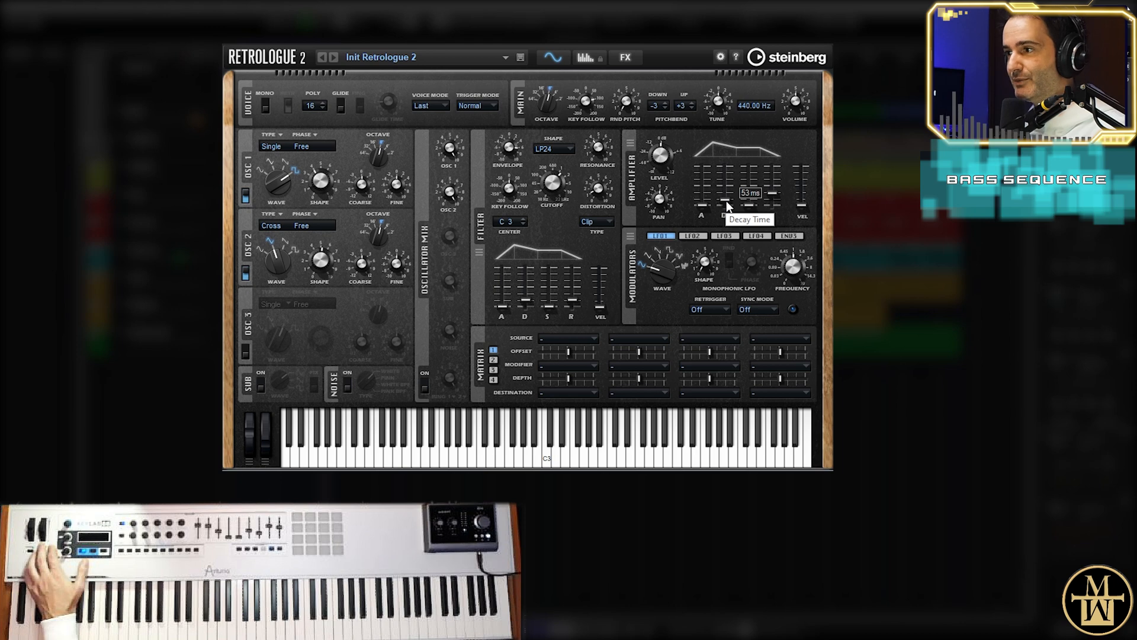
scroll(726, 201, "up", 2)
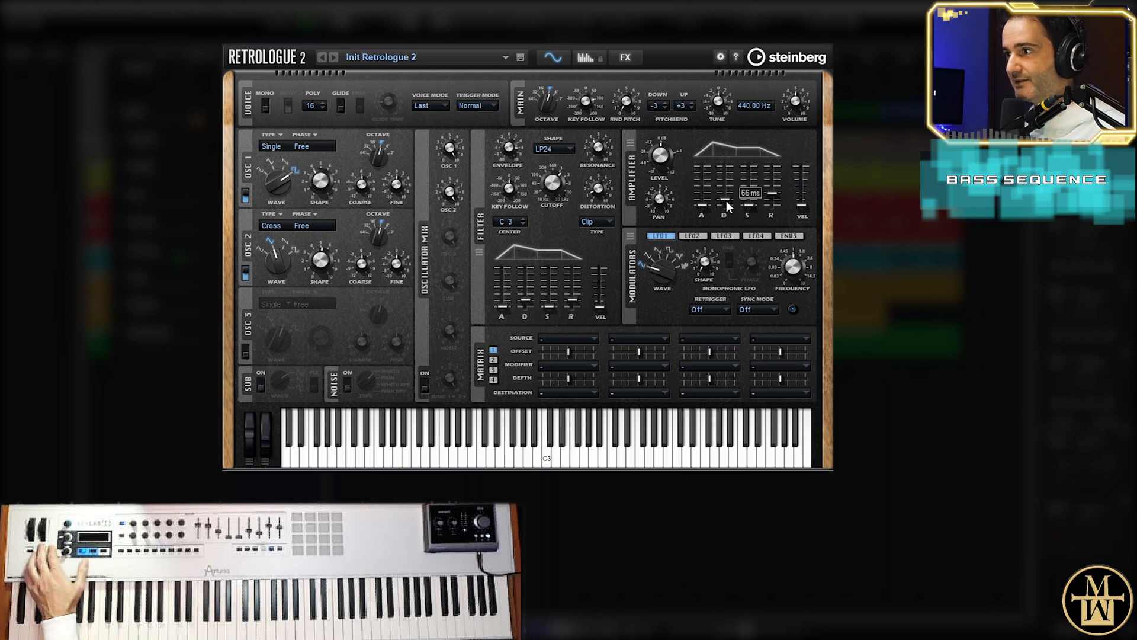
right_click(726, 201)
mouse_move(826, 336)
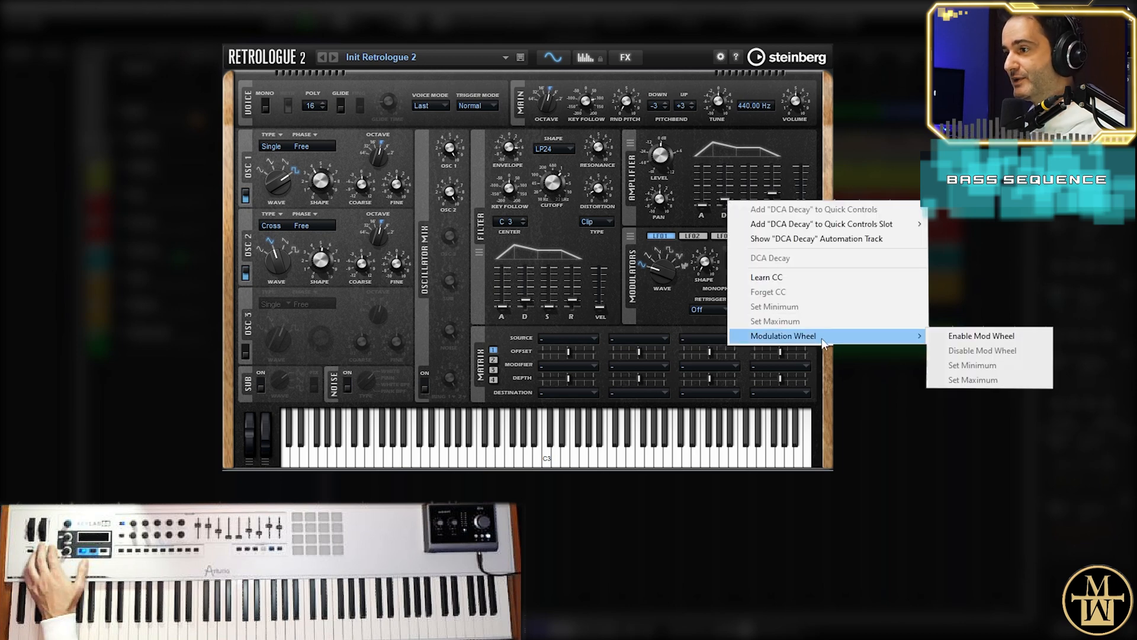
left_click(951, 339)
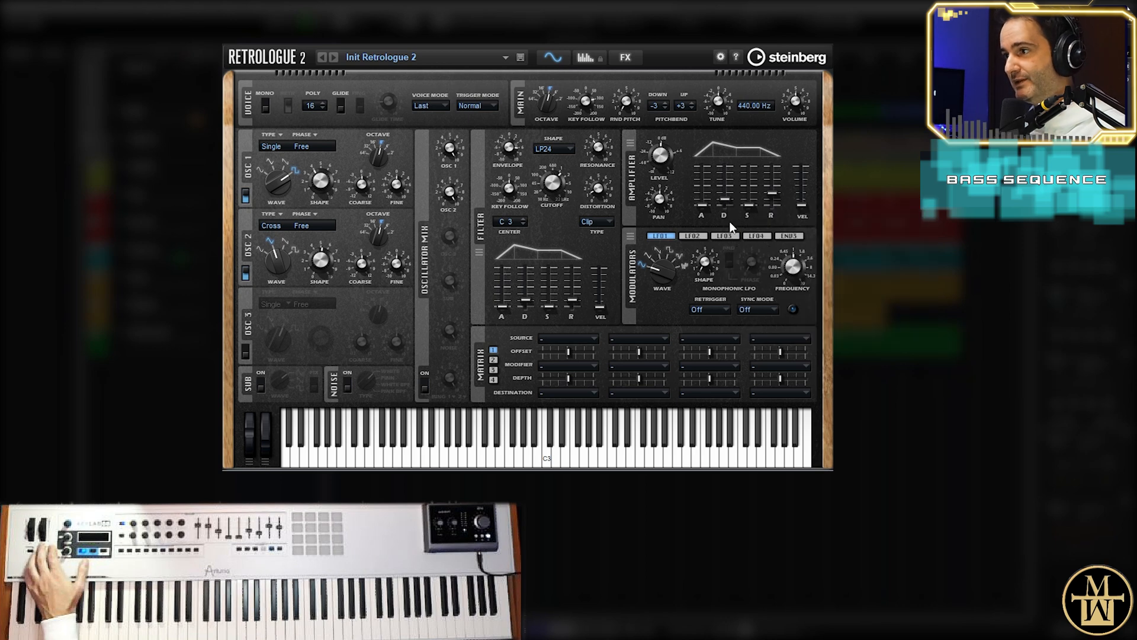
right_click(726, 199)
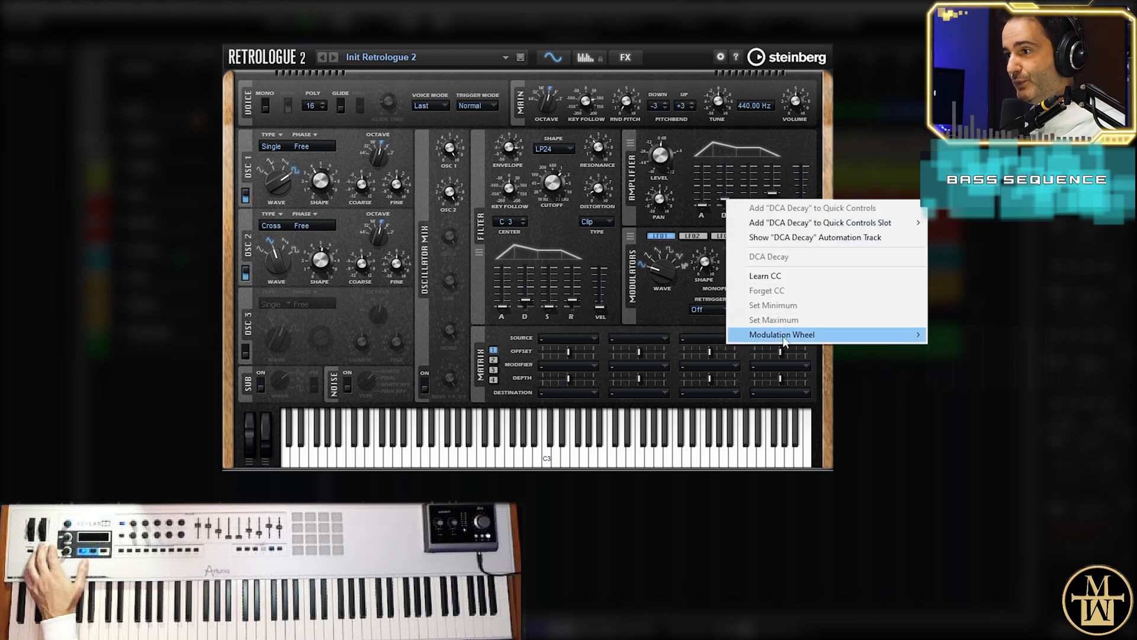
mouse_move(784, 335)
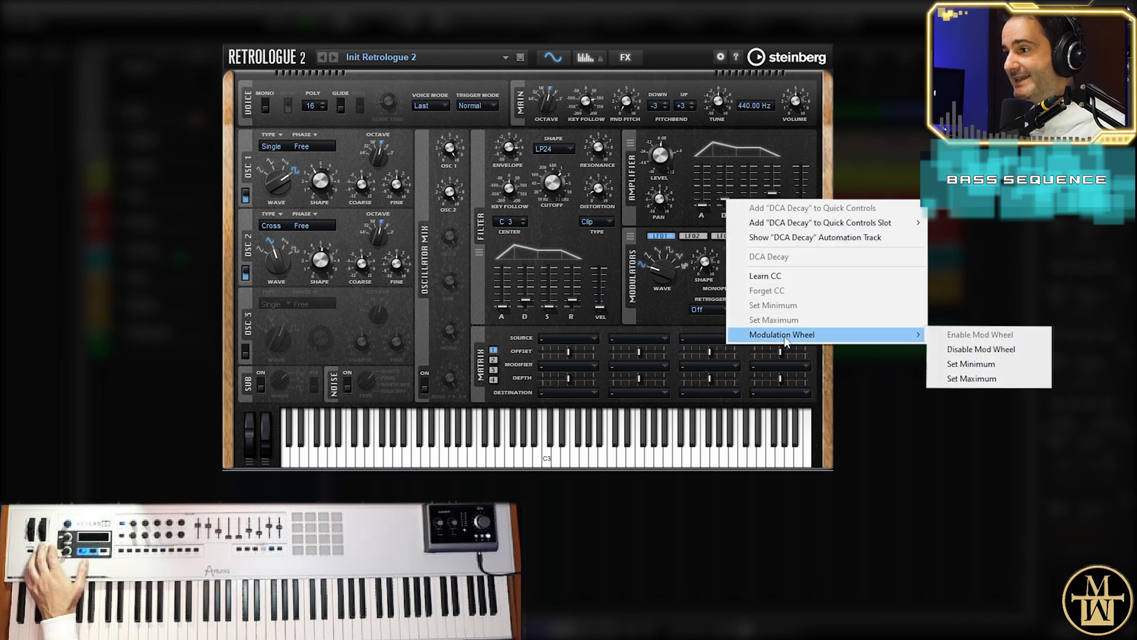
left_click(971, 363)
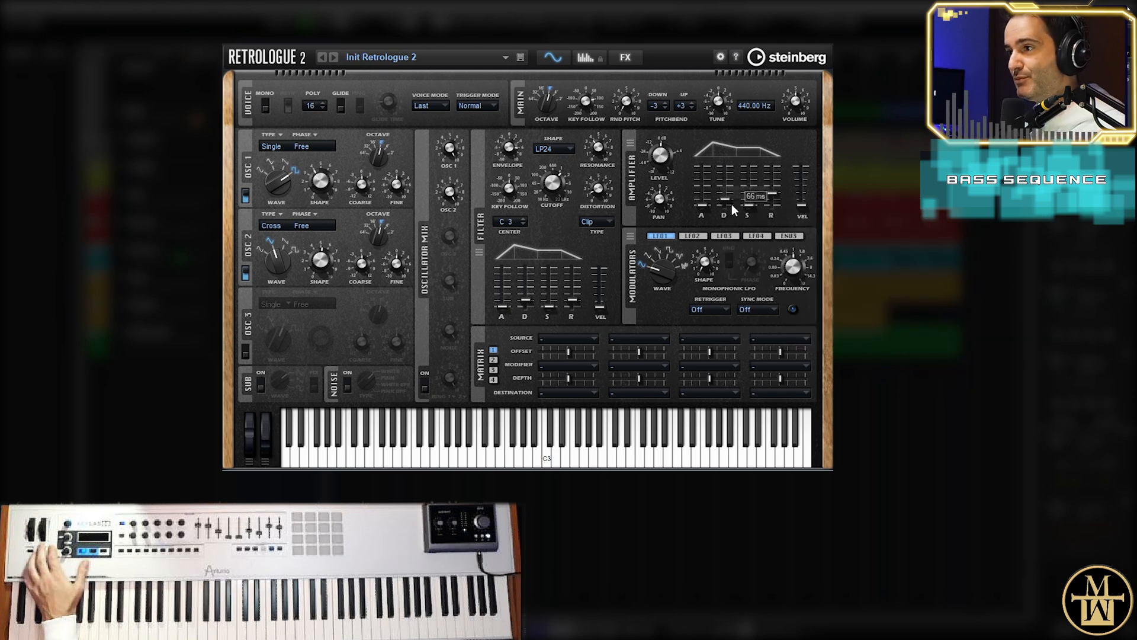
Raise the amplifier decay to 1509 ms and store it as the maximum of the modulation wheel range
left_click_drag(725, 200, 724, 189)
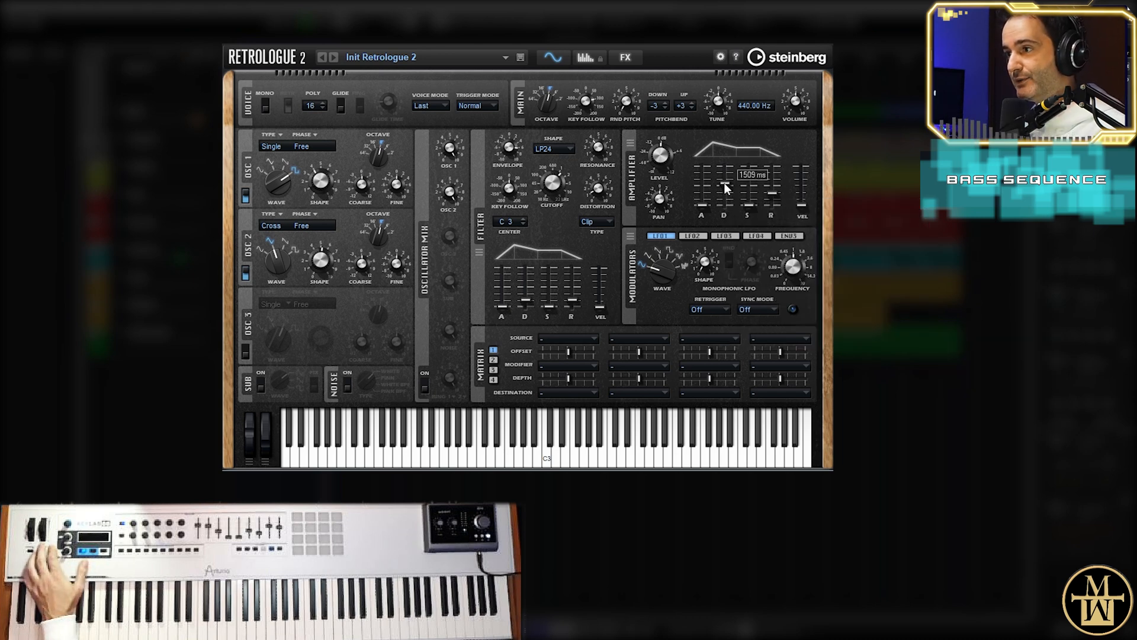
right_click(724, 183)
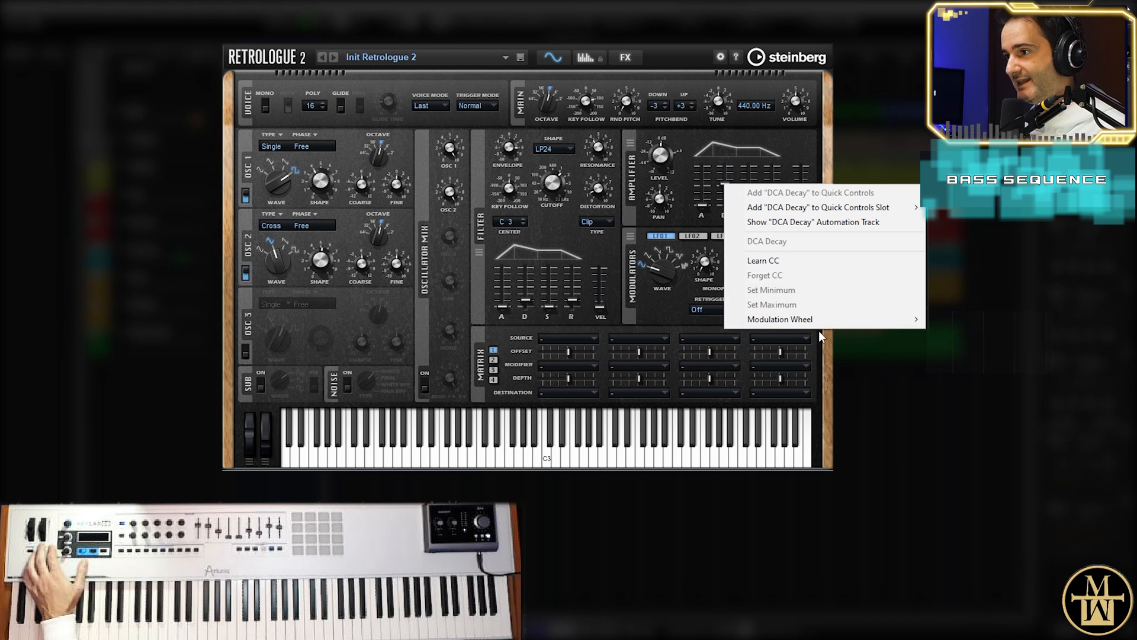
mouse_move(817, 326)
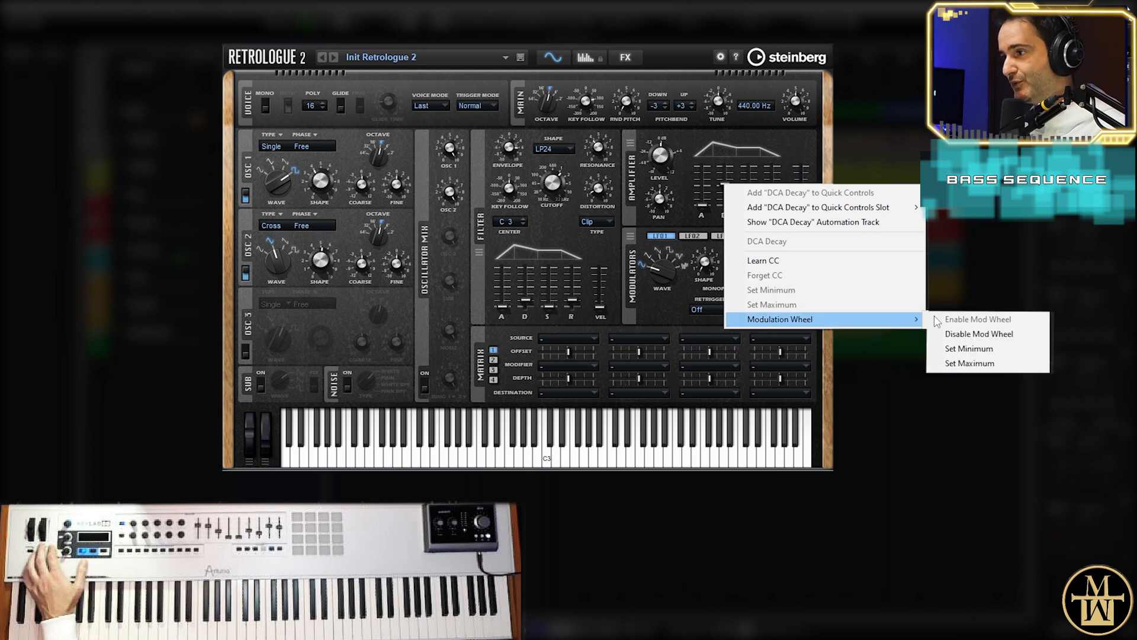
left_click(969, 363)
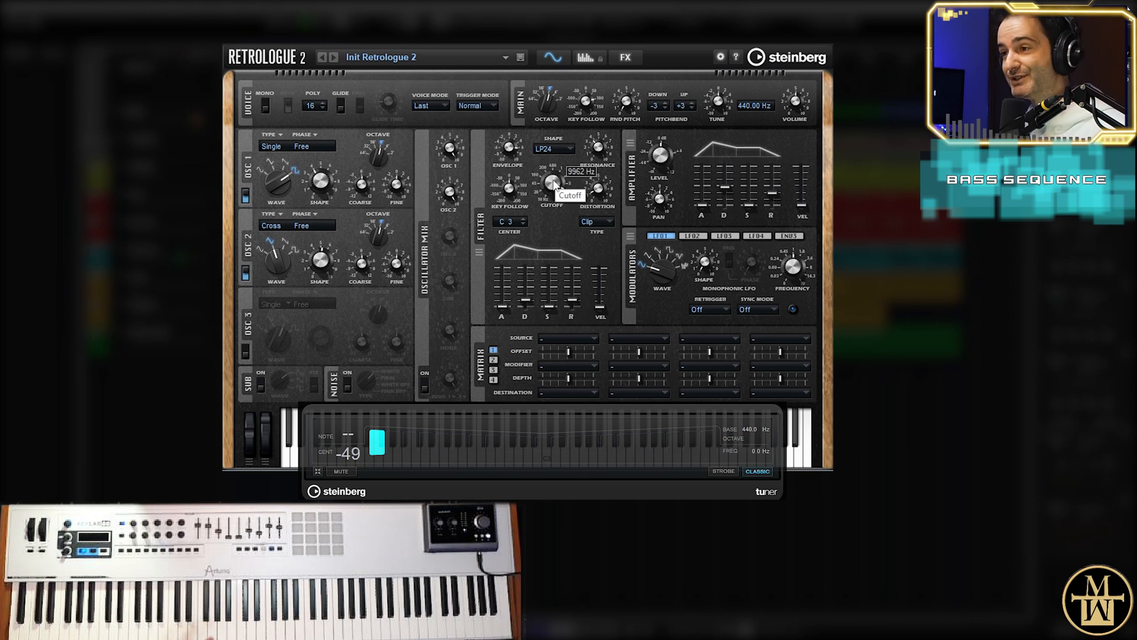
Enable modulation wheel control for the fine tuning of oscillators 1 and 2
right_click(397, 185)
mouse_move(454, 323)
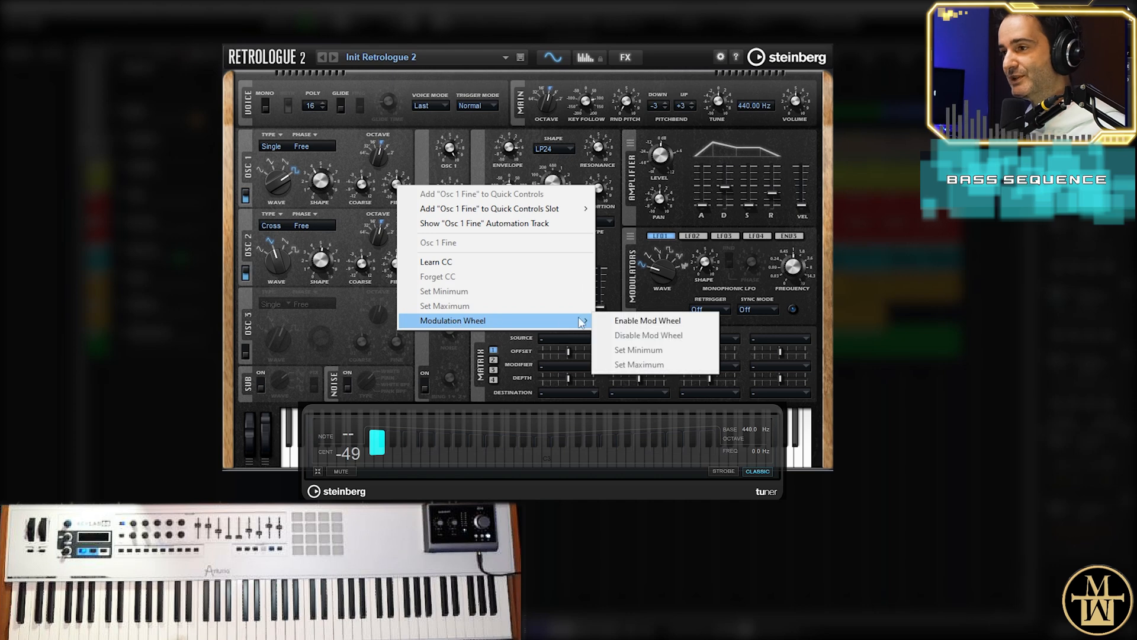
left_click(613, 321)
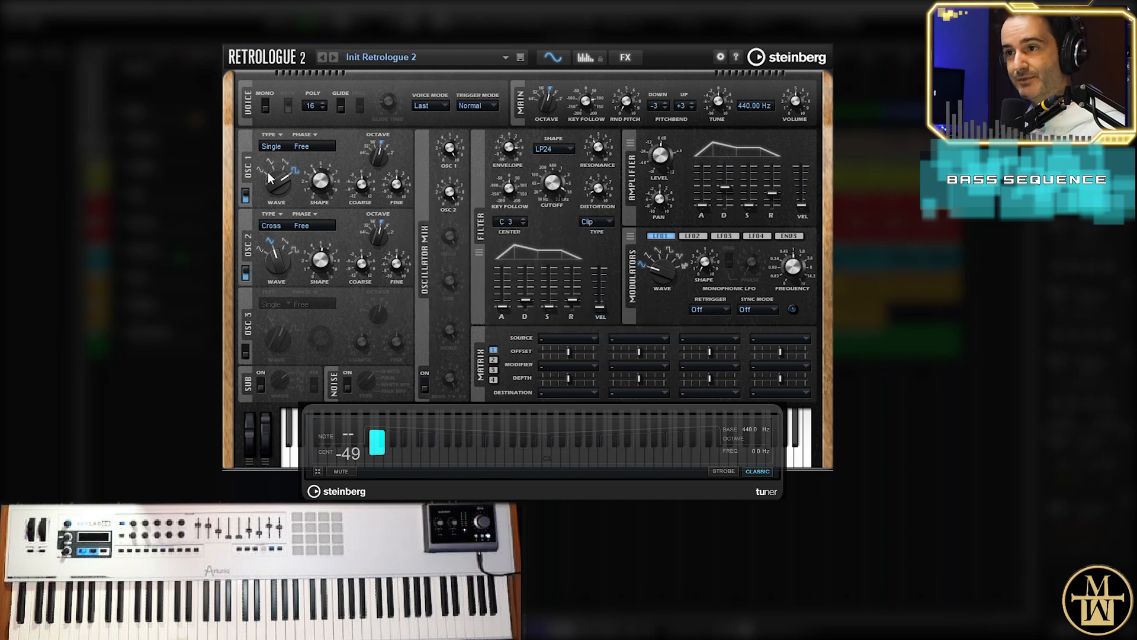
right_click(397, 265)
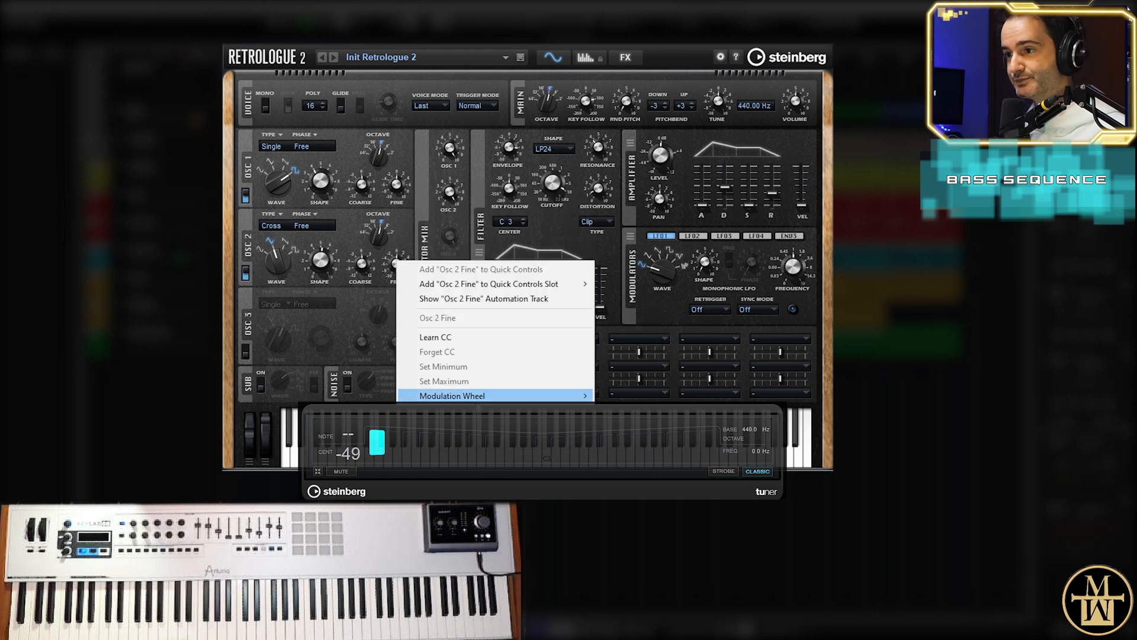
mouse_move(486, 395)
left_click(651, 395)
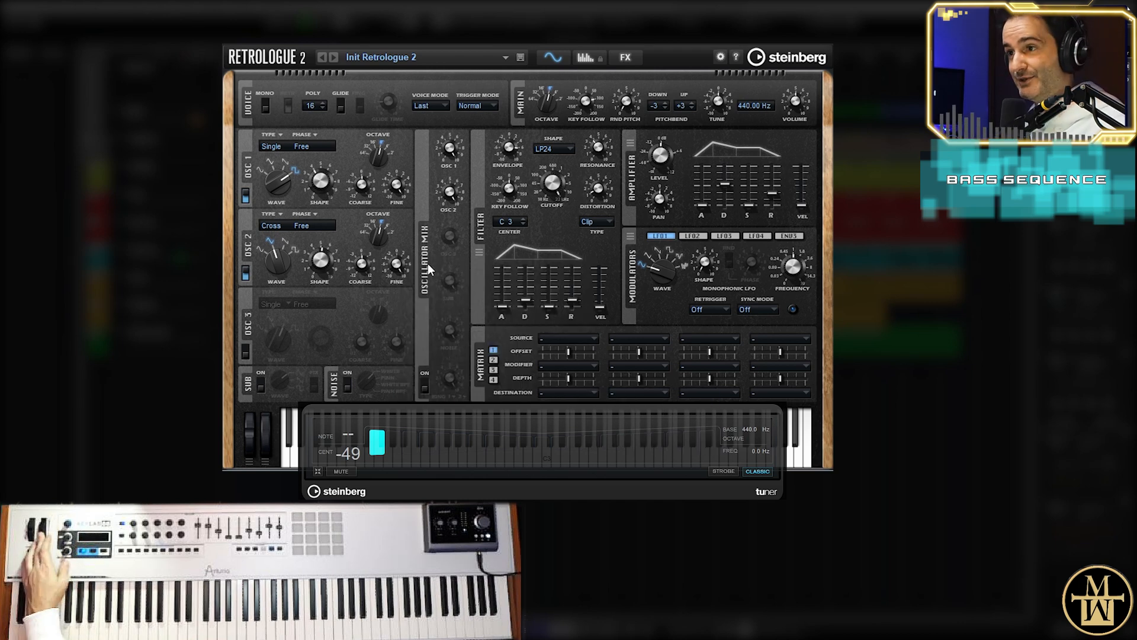
Store 0 cent as the modulation wheel maximum for the fine tuning of oscillators 1 and 2
mouse_move(400, 189)
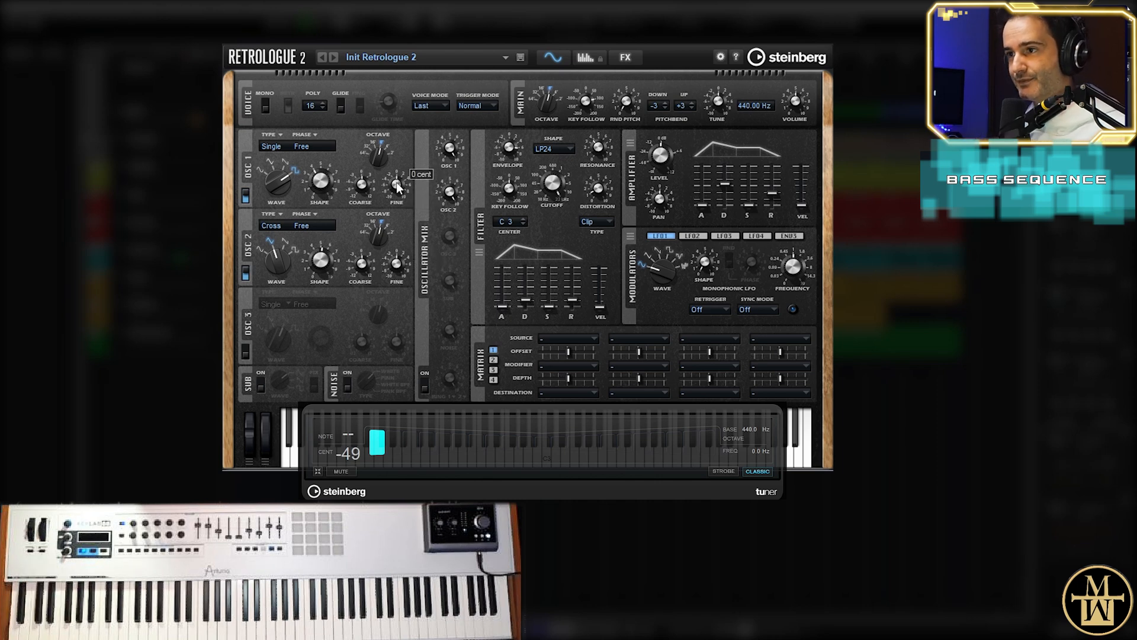
right_click(396, 183)
mouse_move(475, 319)
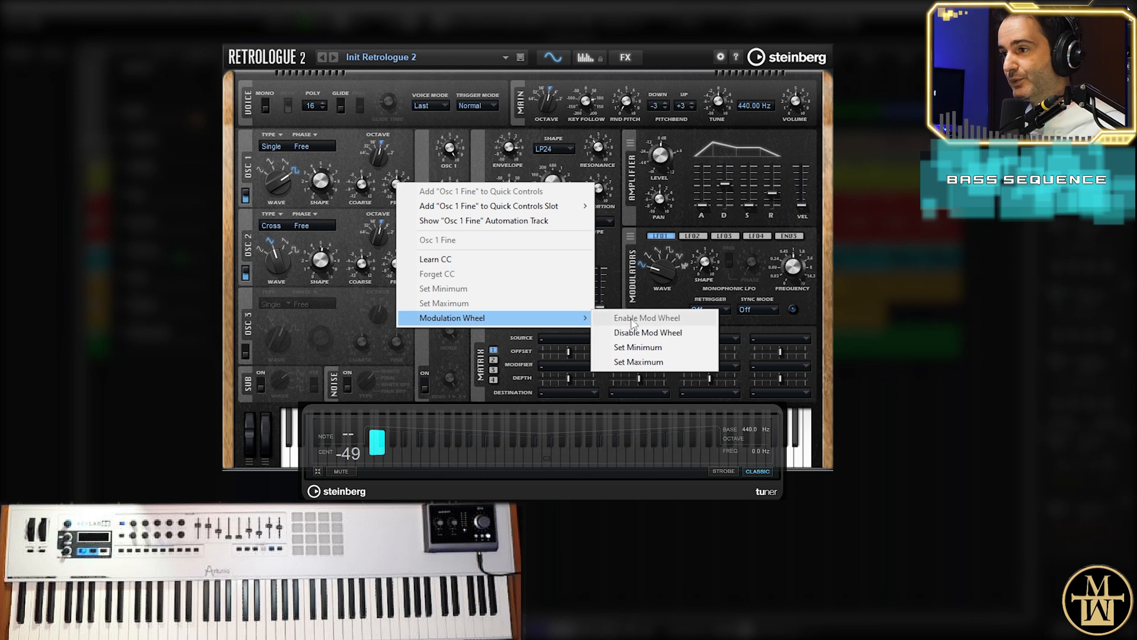
left_click(639, 362)
right_click(396, 263)
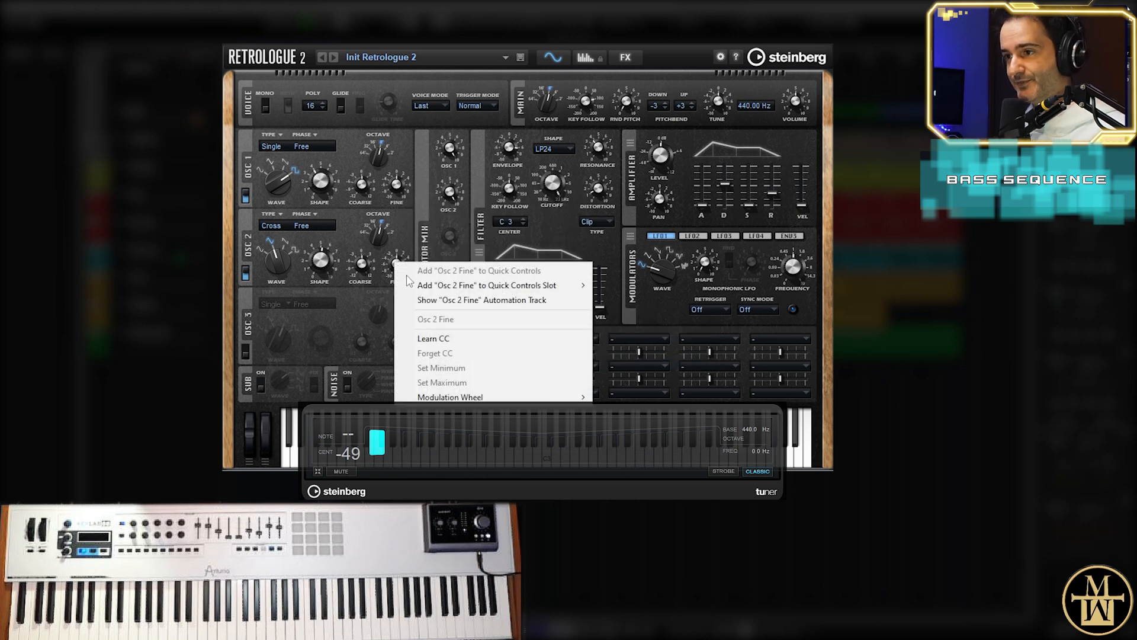
mouse_move(580, 397)
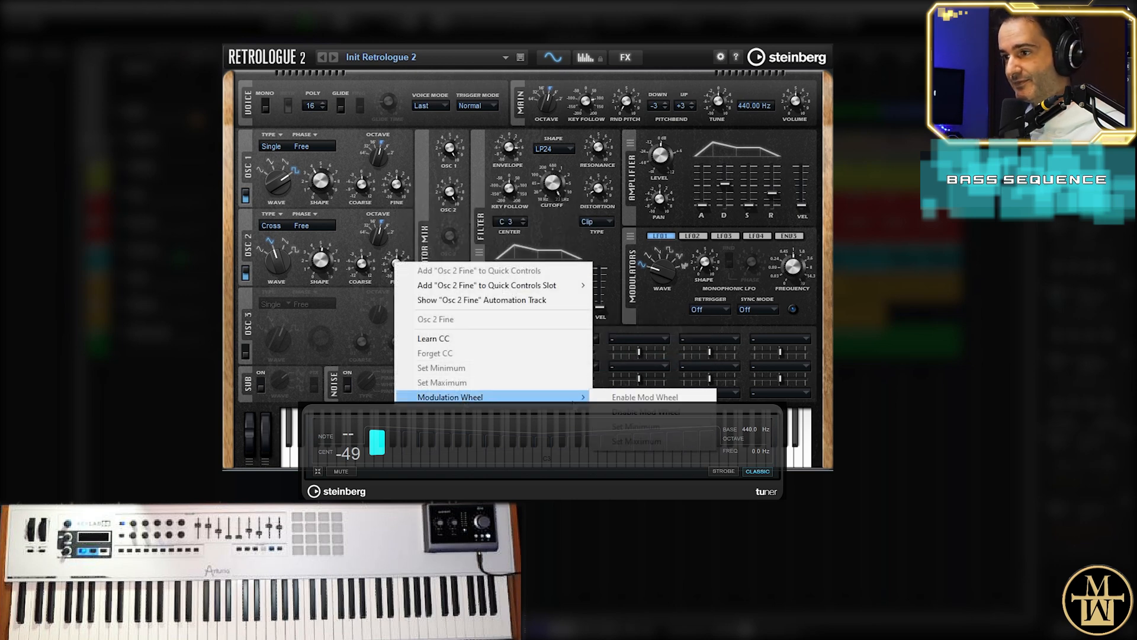
left_click(654, 446)
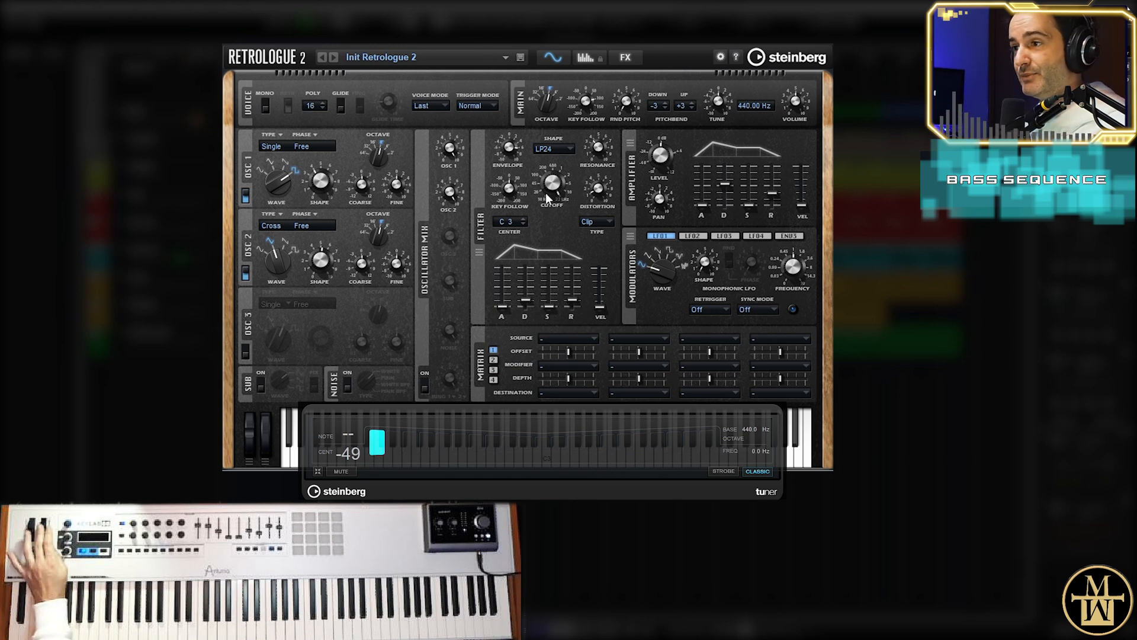
Raise oscillator 1's fine tuning to 56 cent and store the modulation wheel minimum for the fine tuning of oscillators 1 and 2
left_click_drag(548, 198, 560, 184)
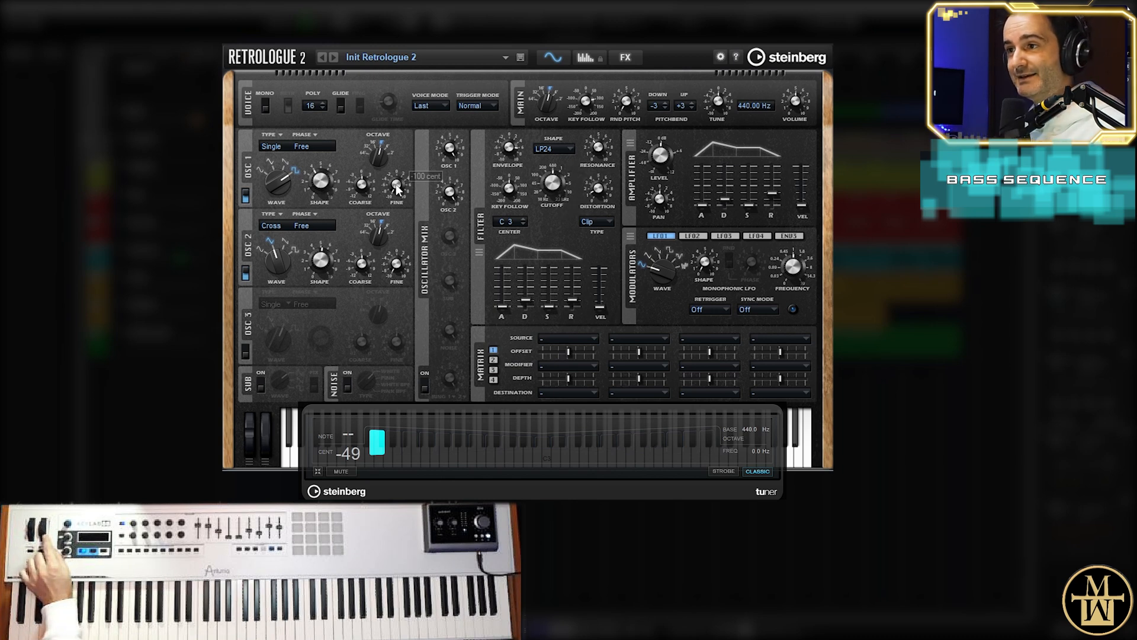
left_click_drag(398, 168, 397, 79)
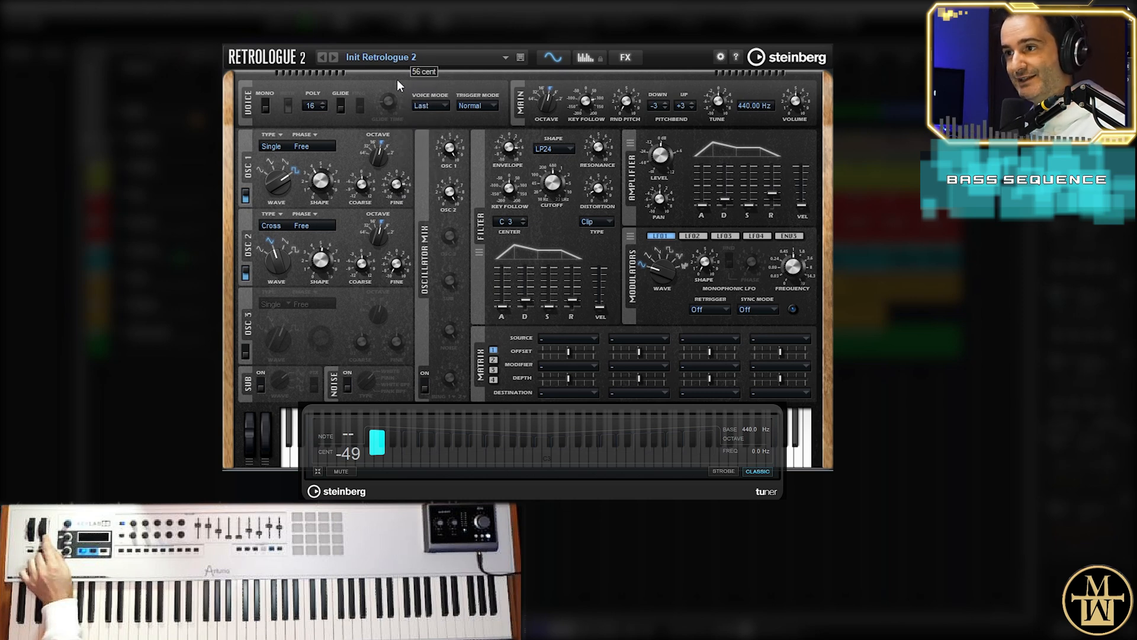
right_click(398, 186)
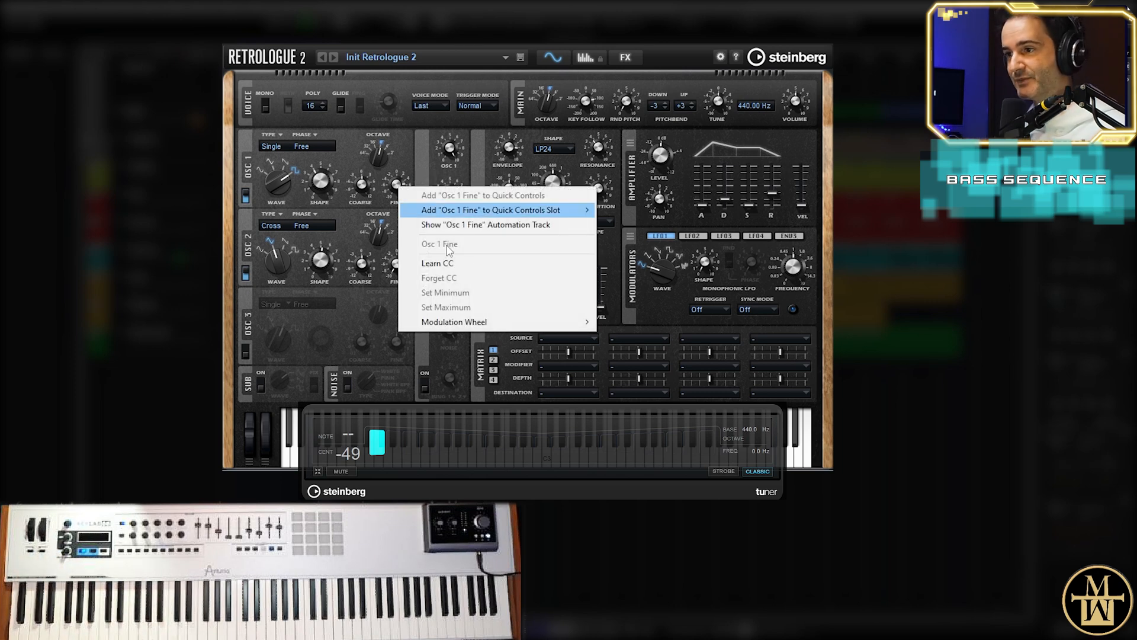
mouse_move(569, 321)
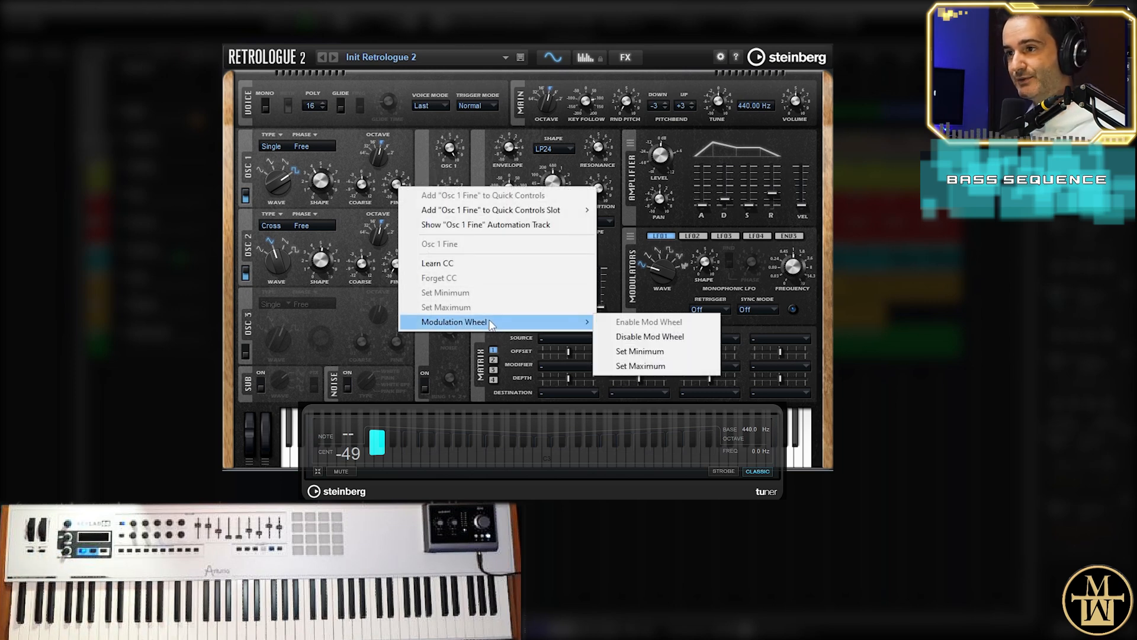
left_click(670, 353)
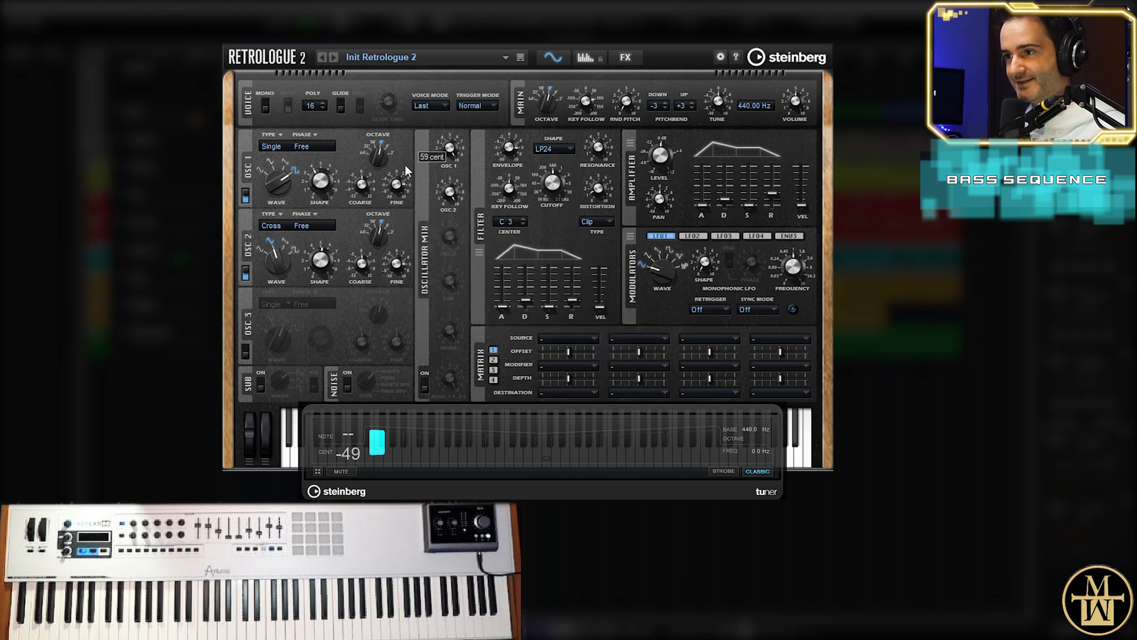
right_click(400, 266)
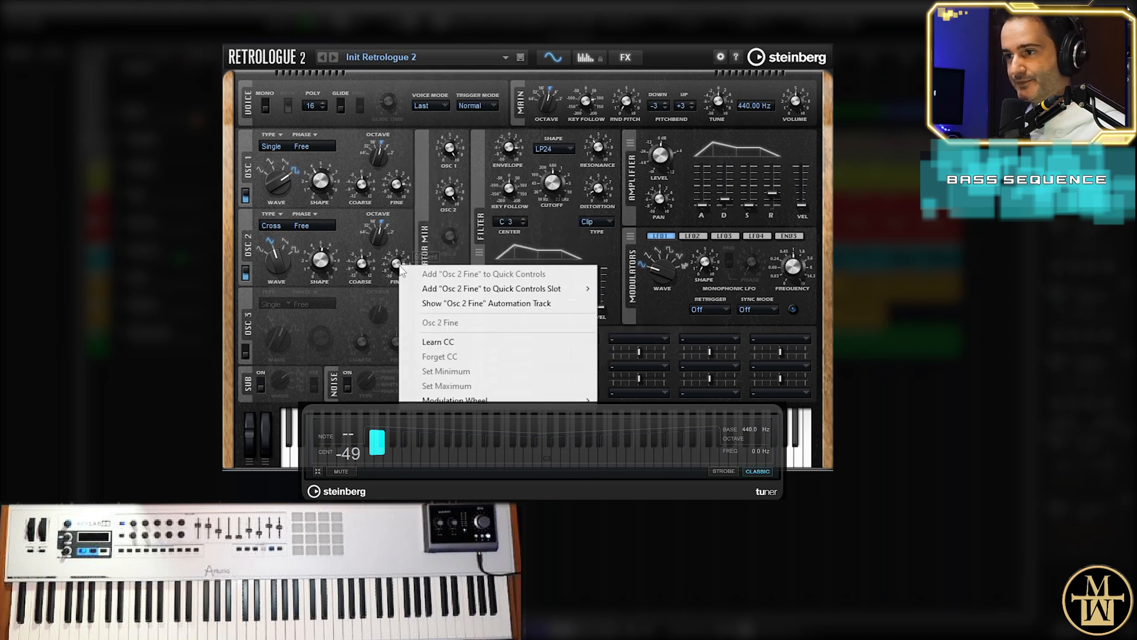
mouse_move(503, 401)
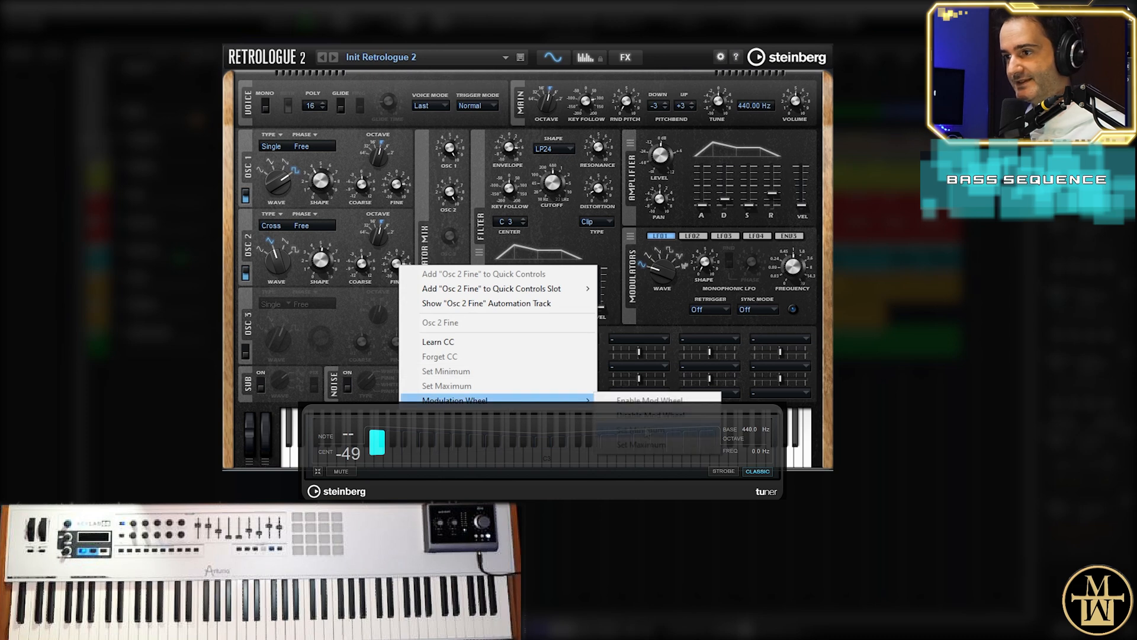
left_click(644, 430)
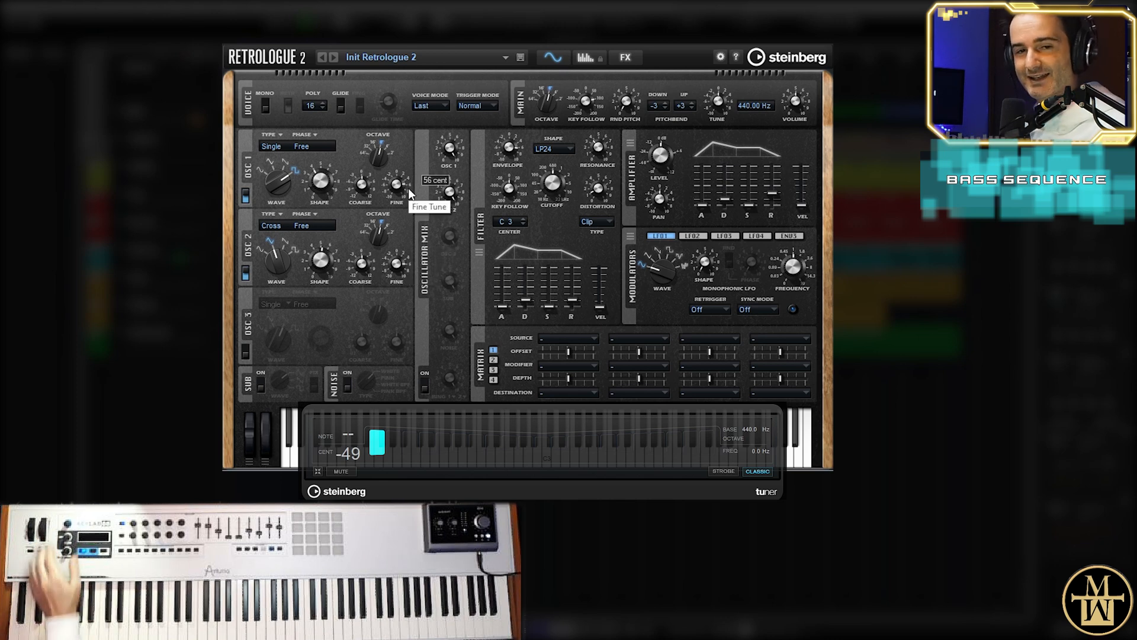
Sweep the modulation wheel while playing a note and check the fine tuning range against the tuner
scroll(408, 187, "down", 10)
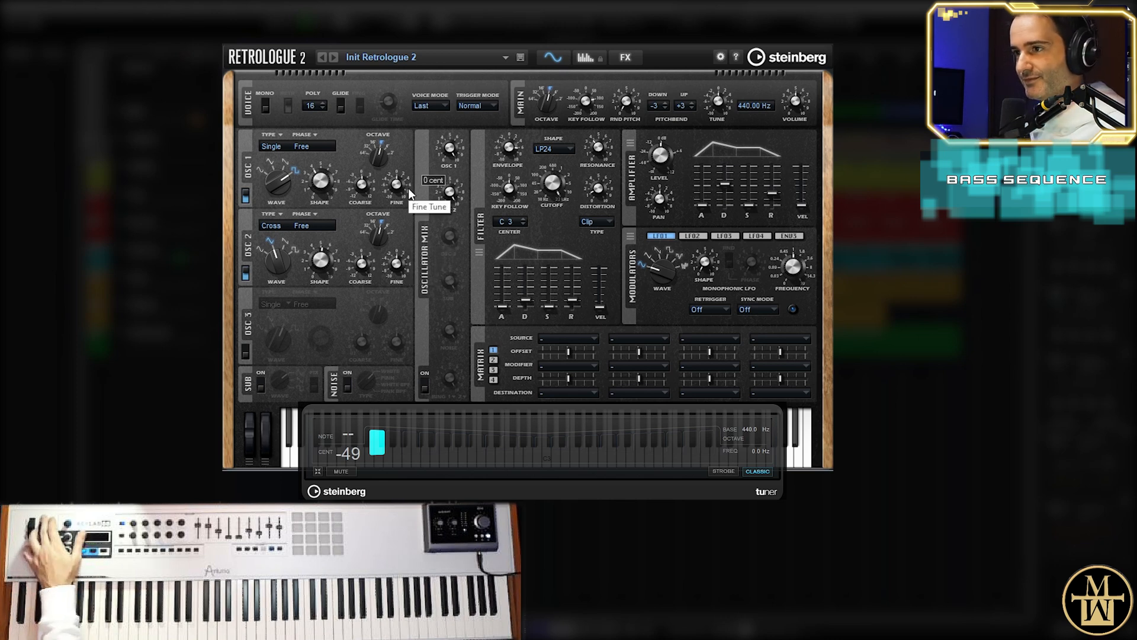
scroll(407, 187, "up", 8)
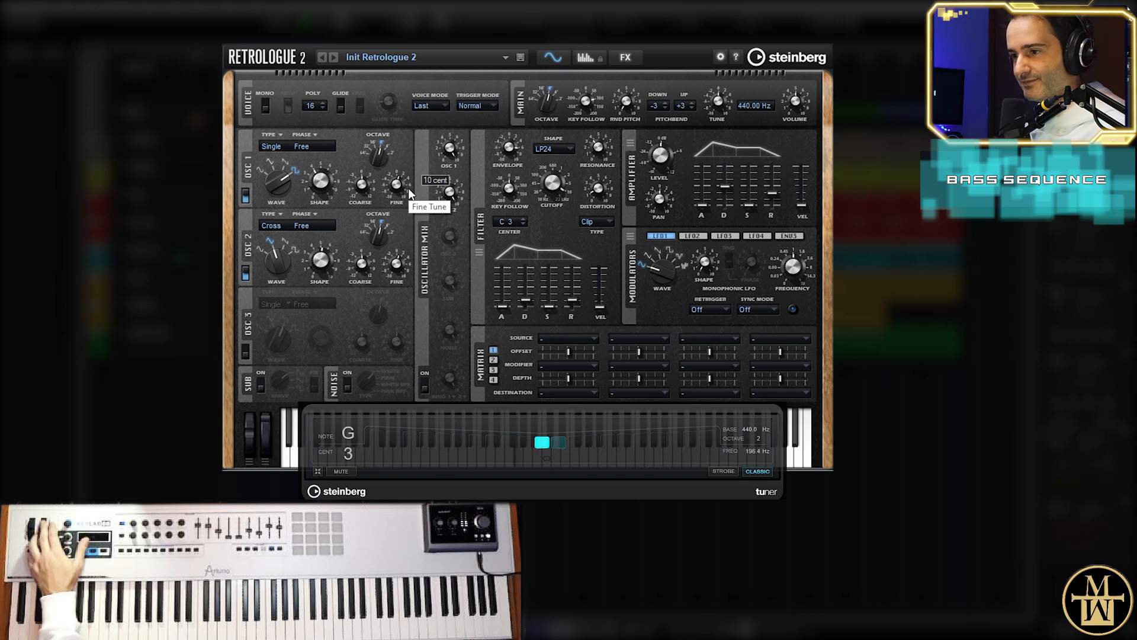
scroll(408, 187, "down", 1)
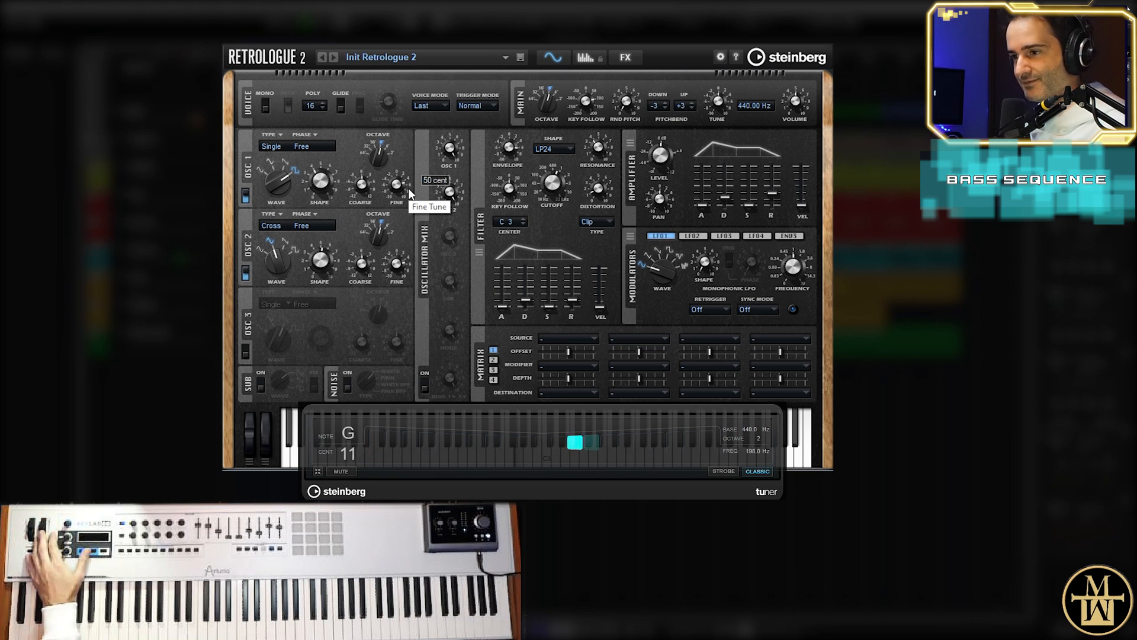
scroll(407, 188, "up", 4)
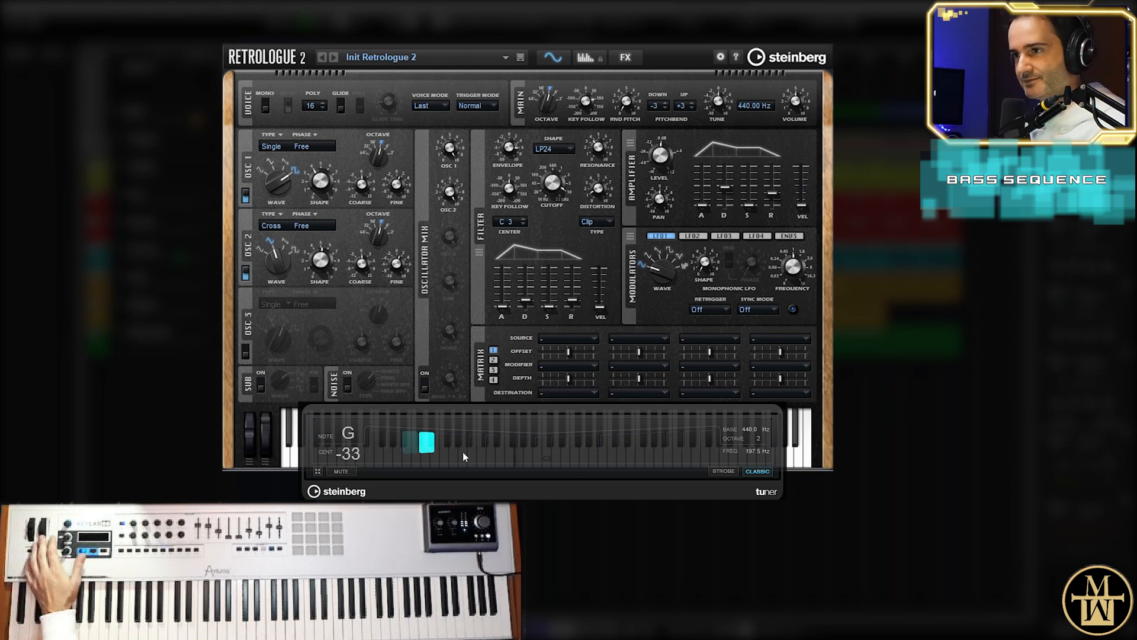
mouse_move(398, 186)
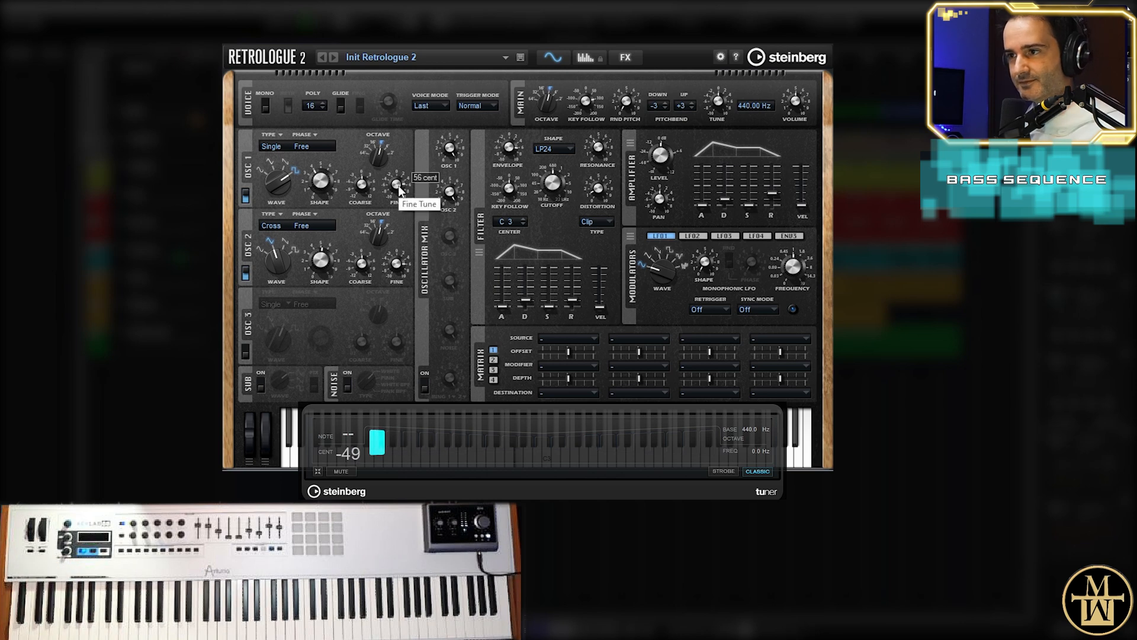
mouse_move(401, 267)
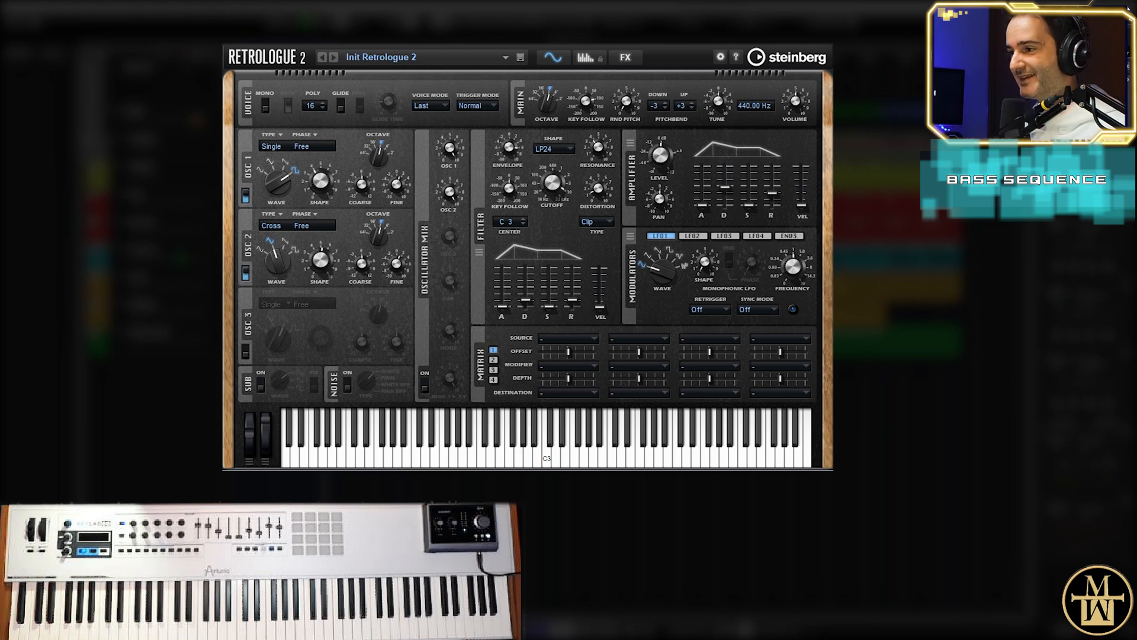
Lower the filter envelope amount to about 23%, enable modulation wheel control for it and store that value as the minimum
mouse_move(511, 152)
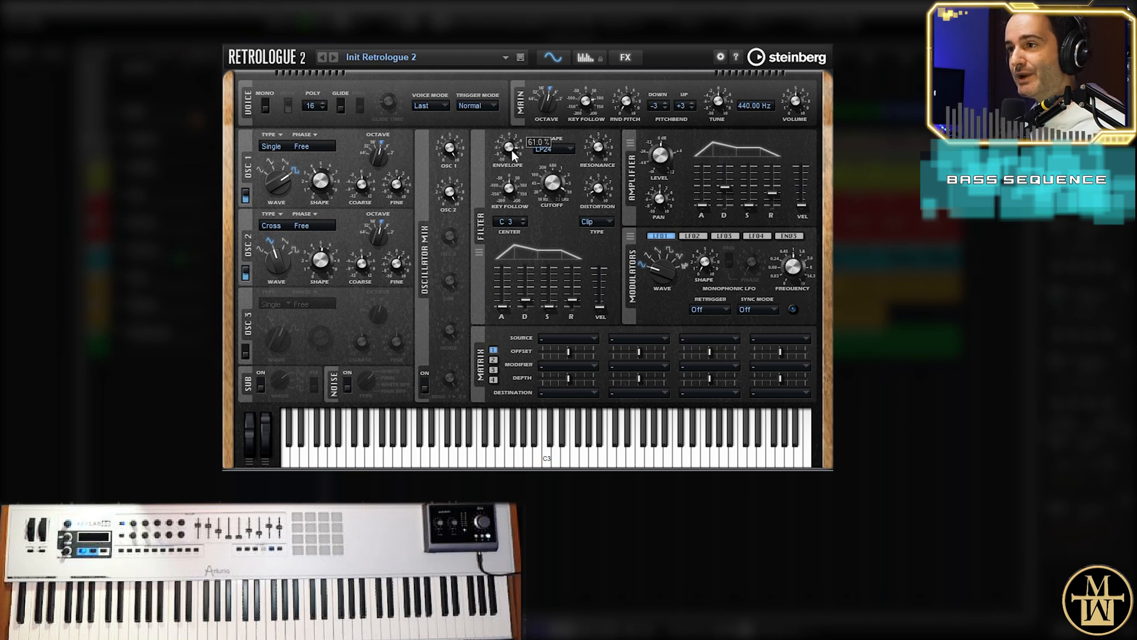
mouse_move(524, 152)
left_mouse_down()
mouse_move(510, 171)
mouse_move(509, 148)
mouse_move(513, 168)
left_mouse_up()
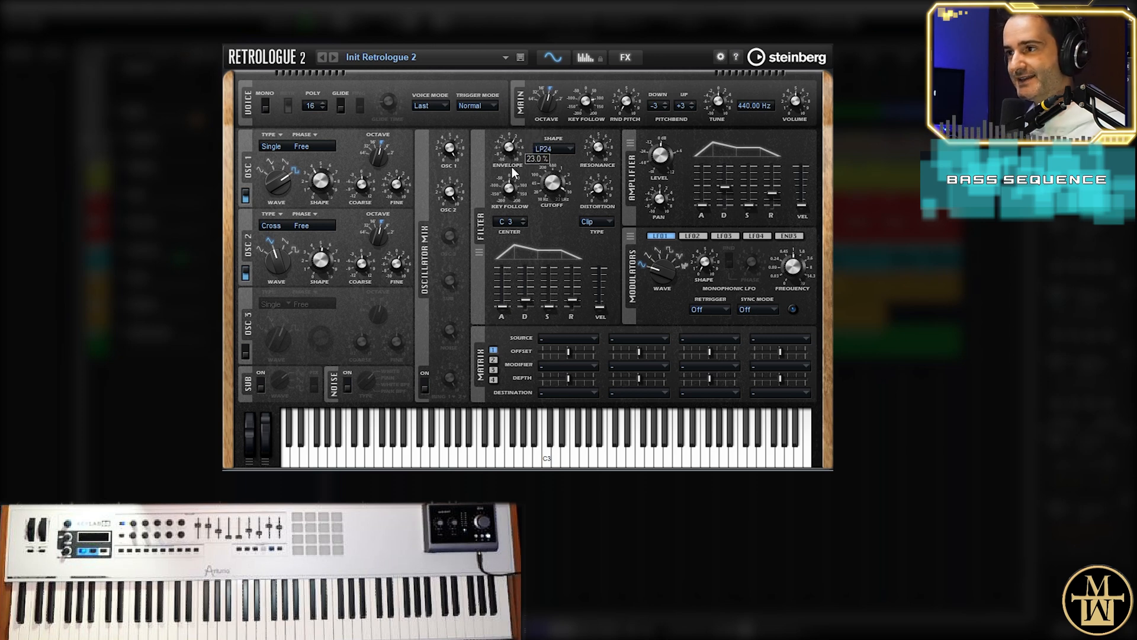
right_click(511, 144)
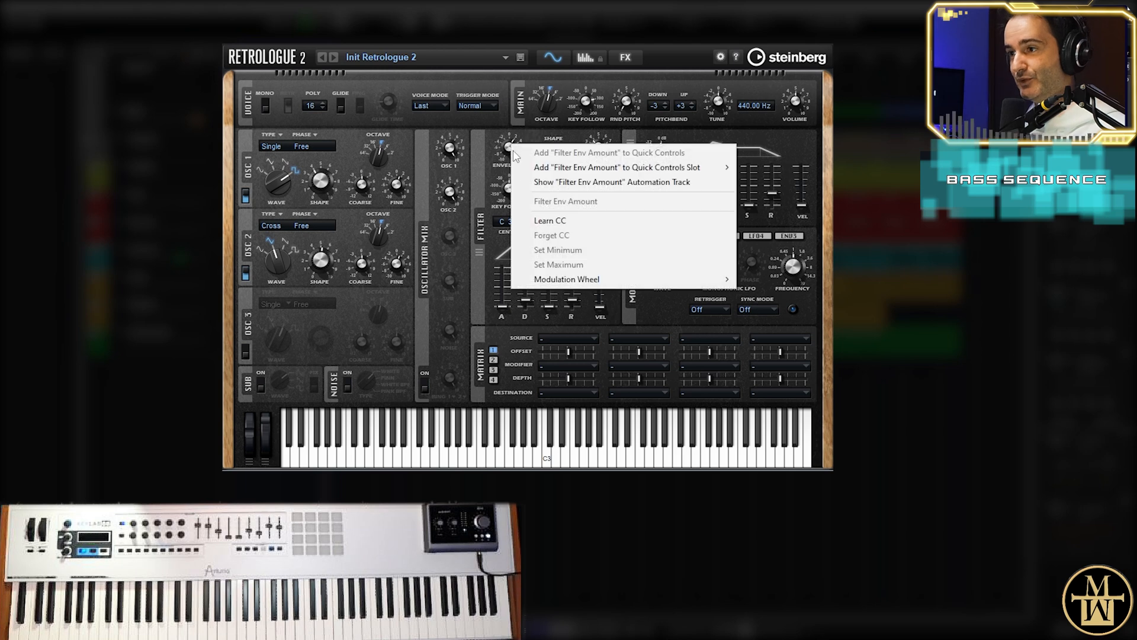
mouse_move(589, 282)
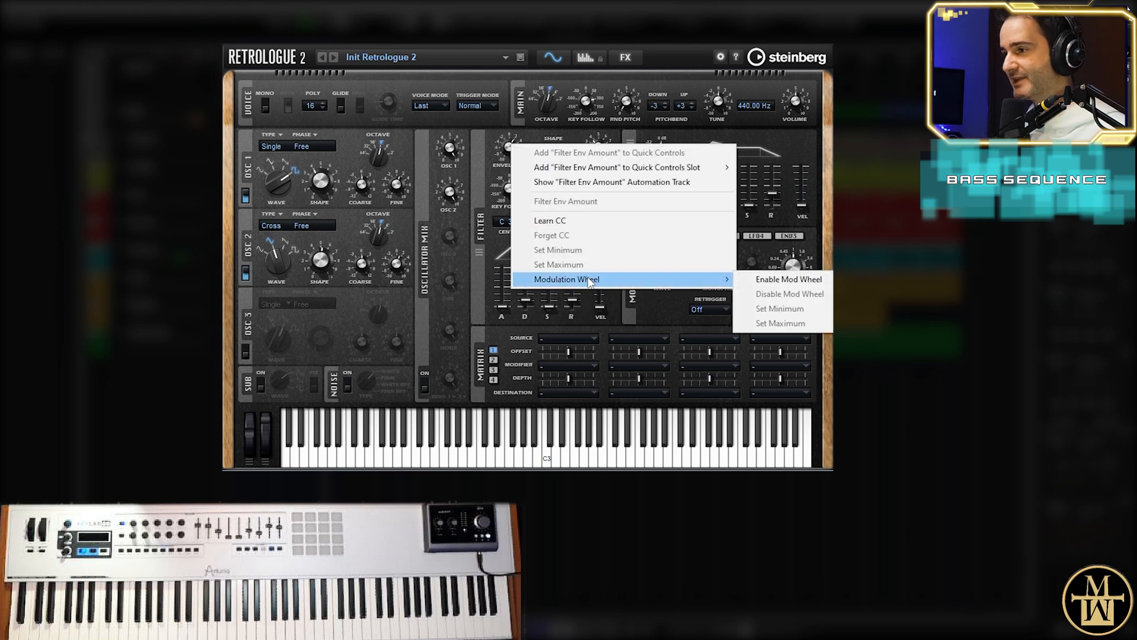
left_click(774, 282)
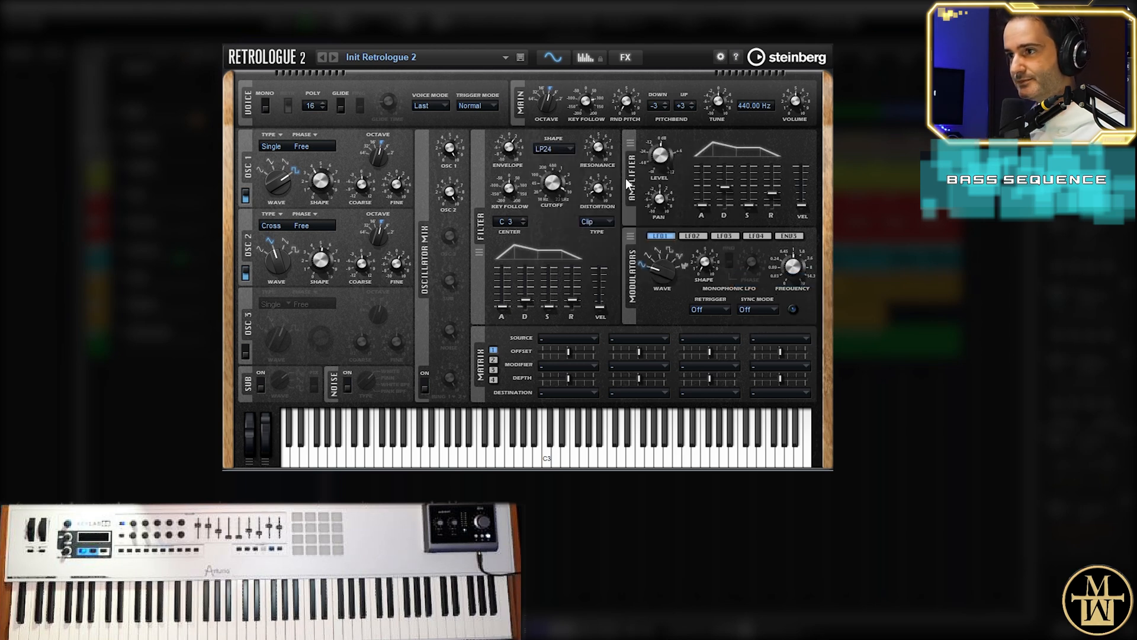
right_click(516, 149)
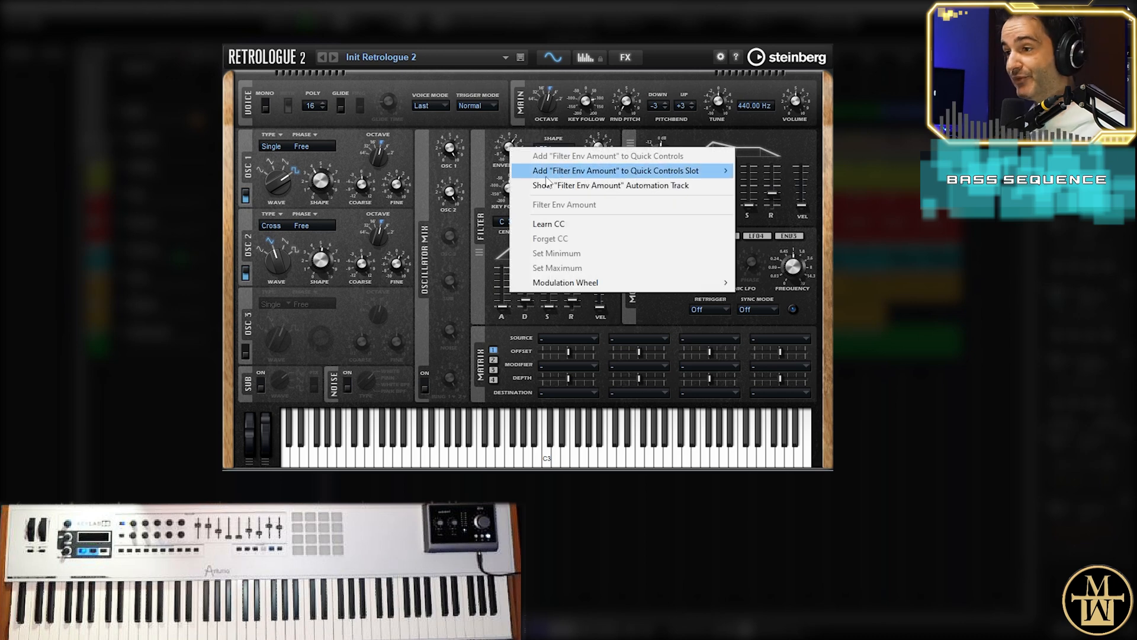
mouse_move(705, 282)
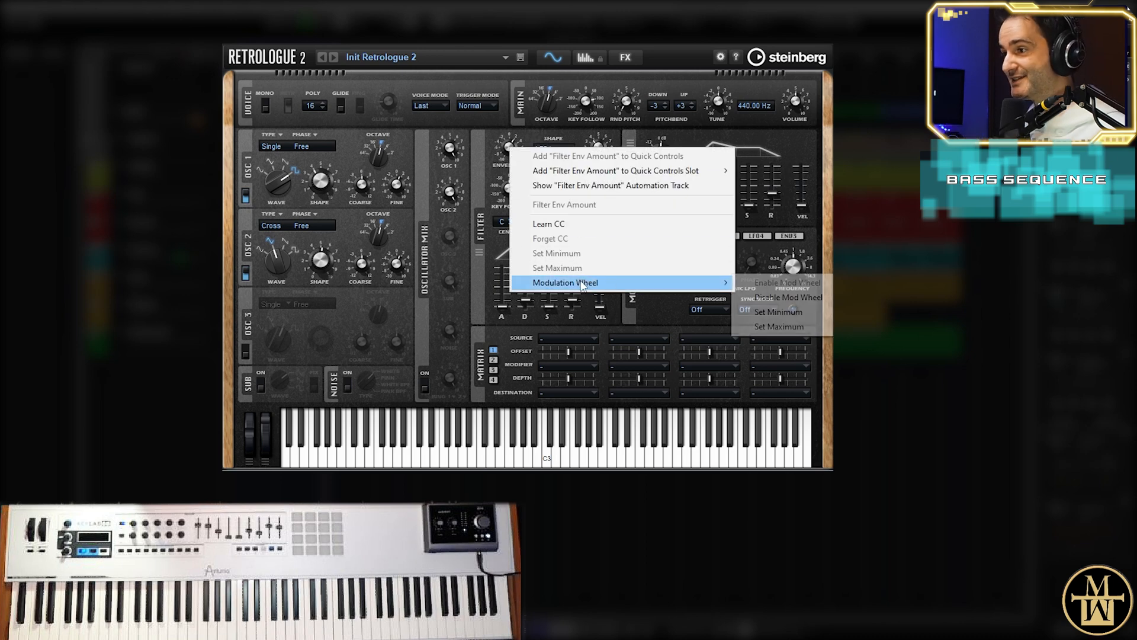
left_click(806, 312)
Raise the filter envelope amount to 40% and store it as the maximum of the modulation wheel range
mouse_move(511, 152)
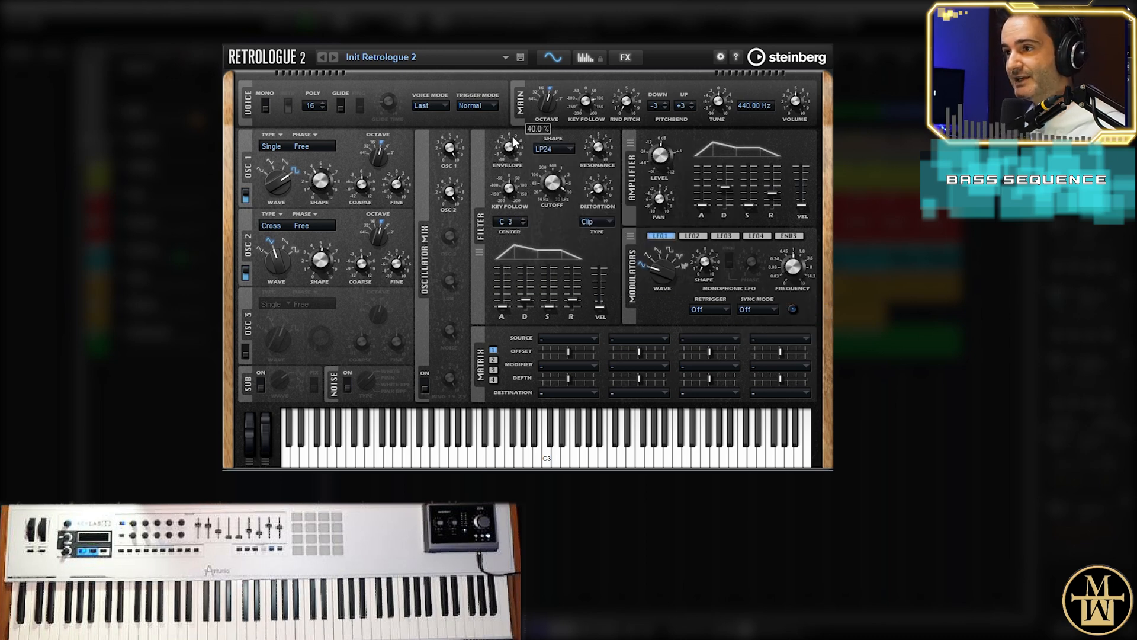
right_click(510, 149)
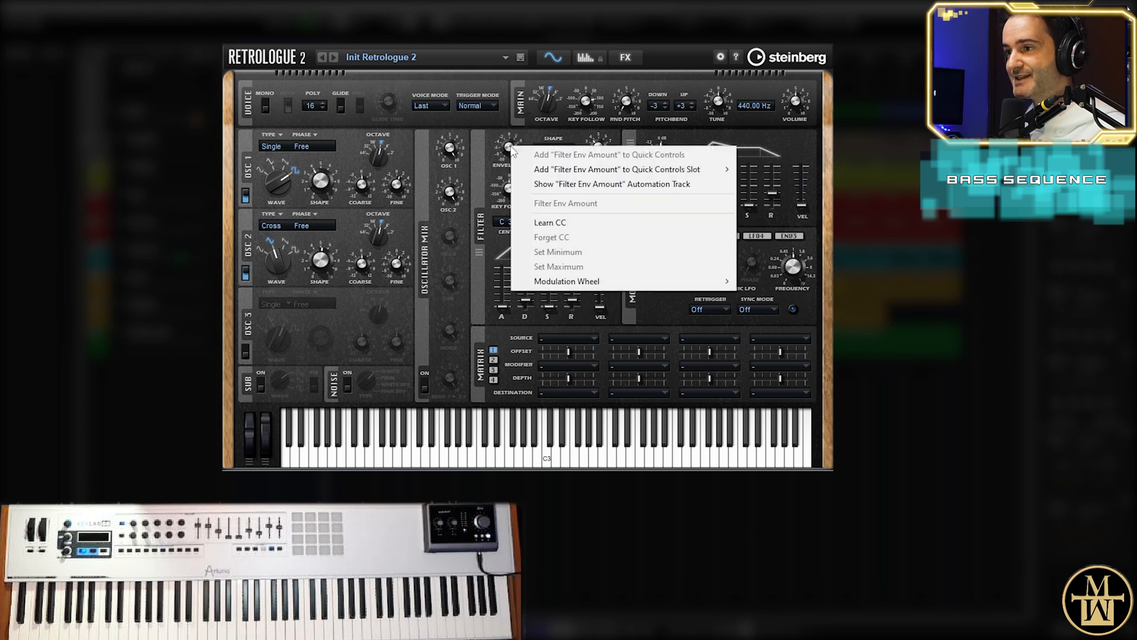
mouse_move(578, 281)
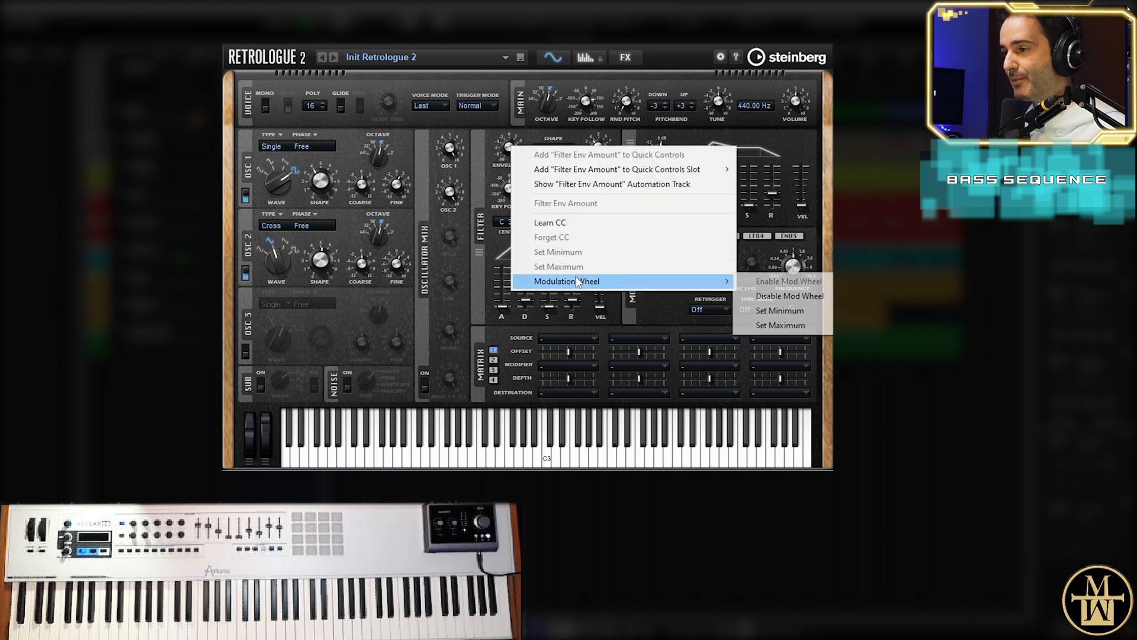
left_click(781, 325)
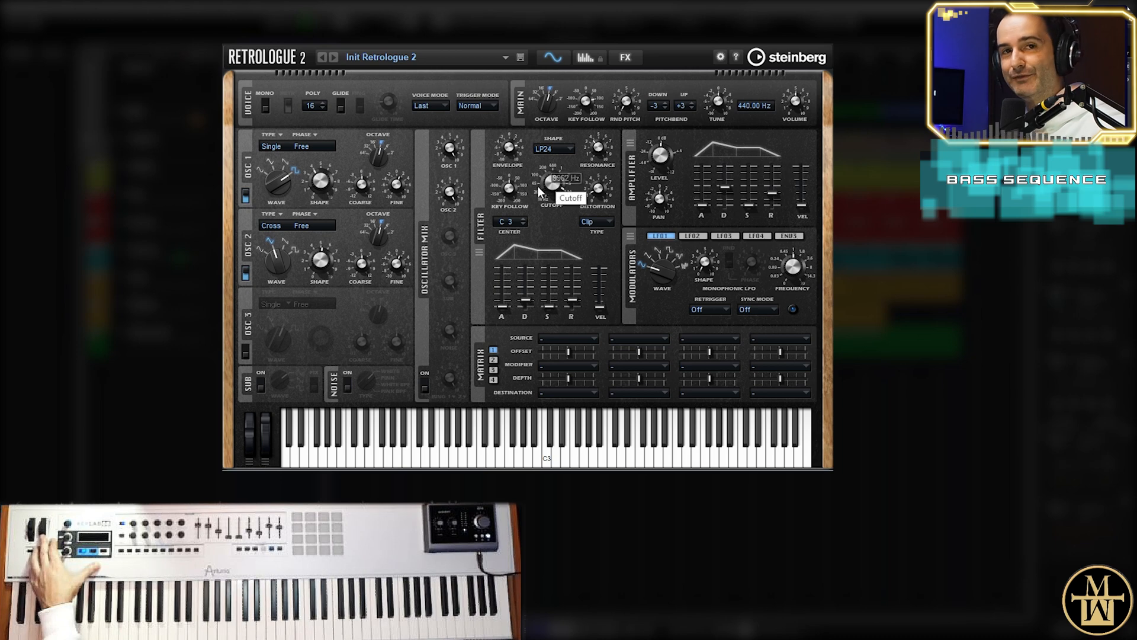
Enable modulation wheel control for the amplifier attack and store 0 ms as the minimum
right_click(701, 206)
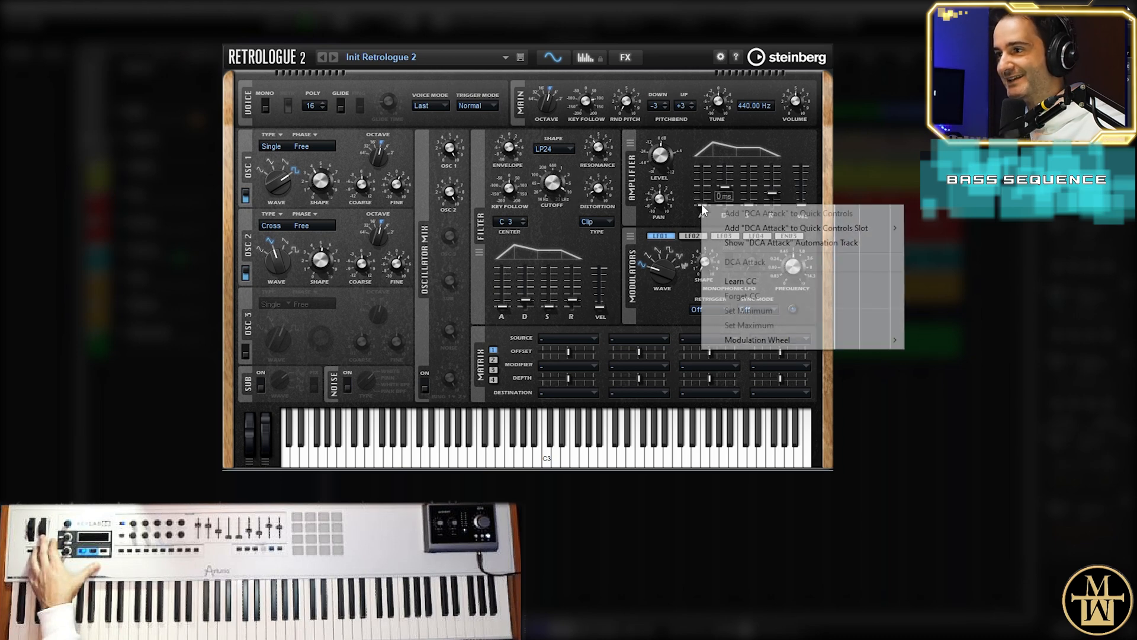
mouse_move(781, 341)
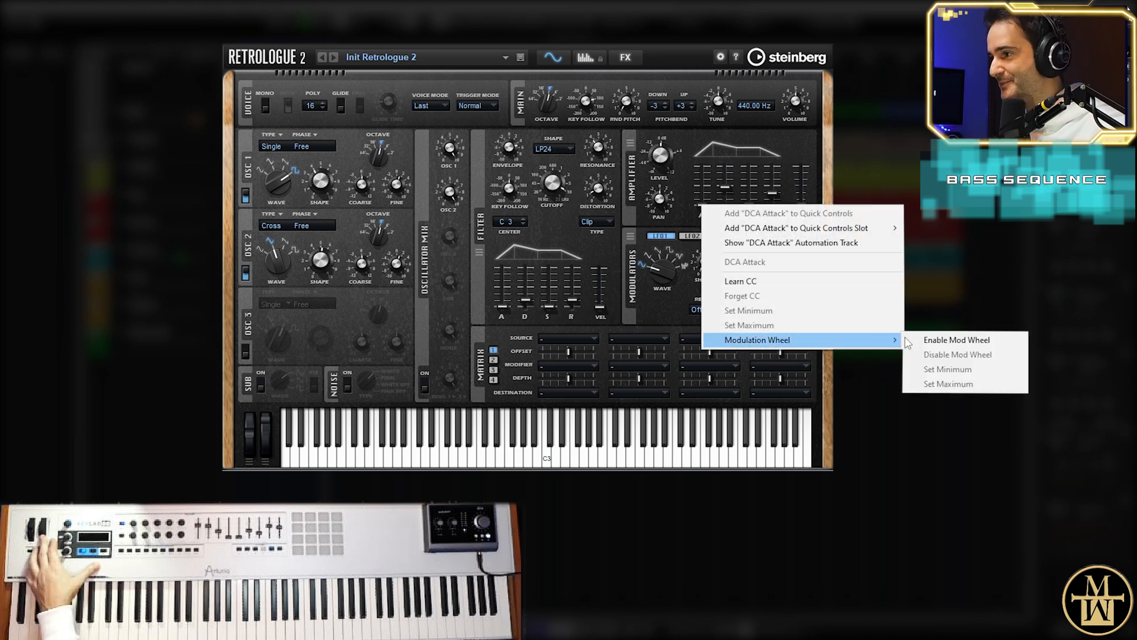
left_click(942, 341)
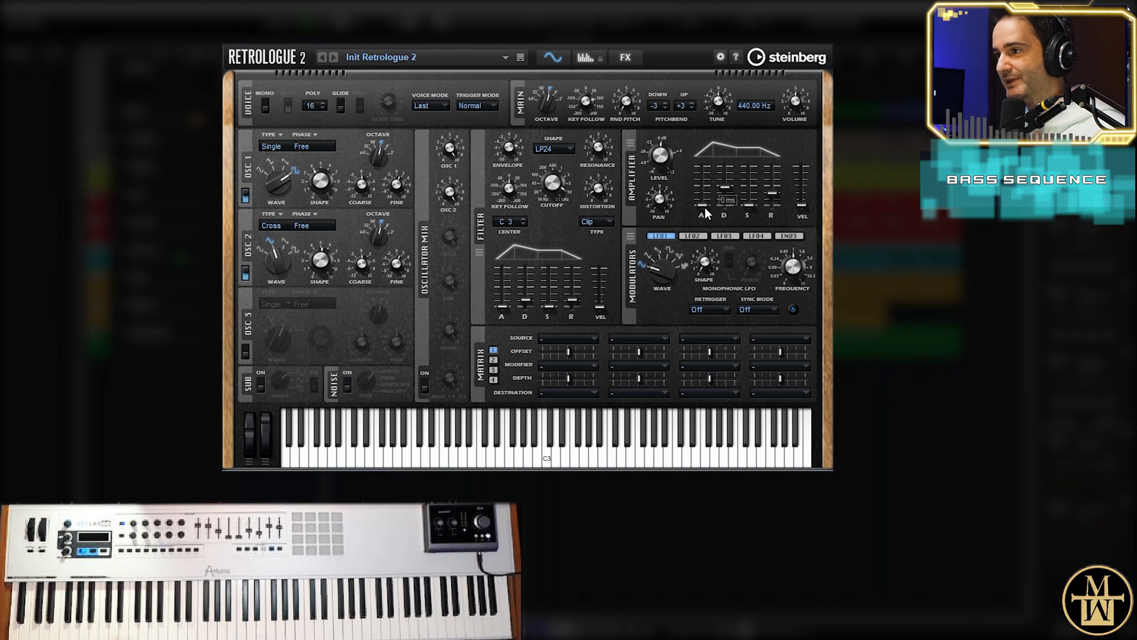
right_click(706, 208)
mouse_move(886, 340)
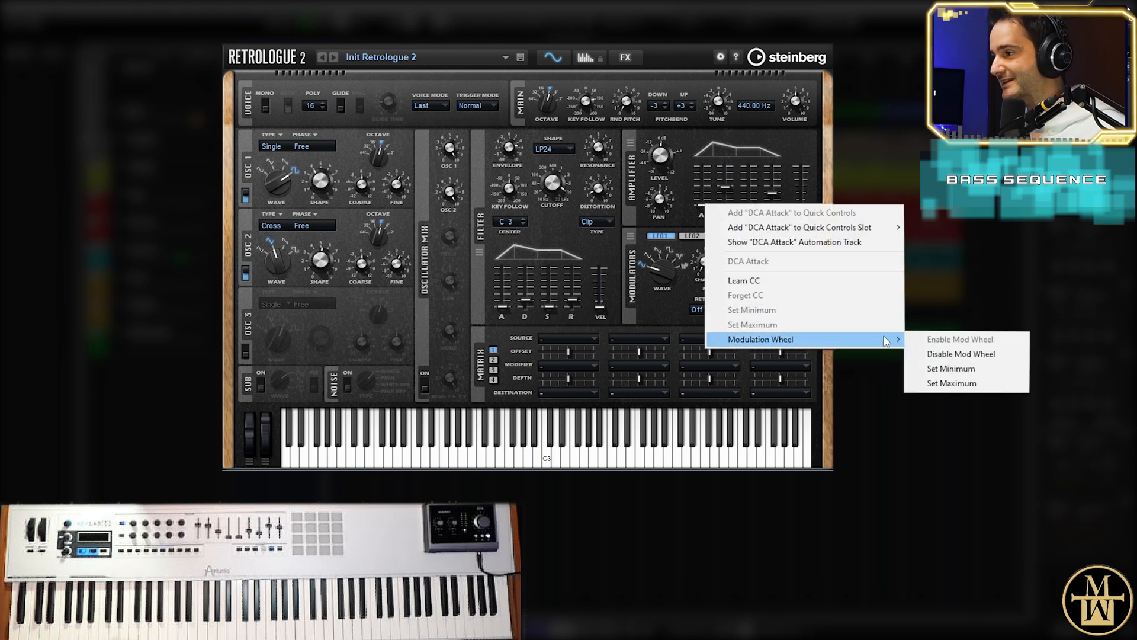
left_click(971, 369)
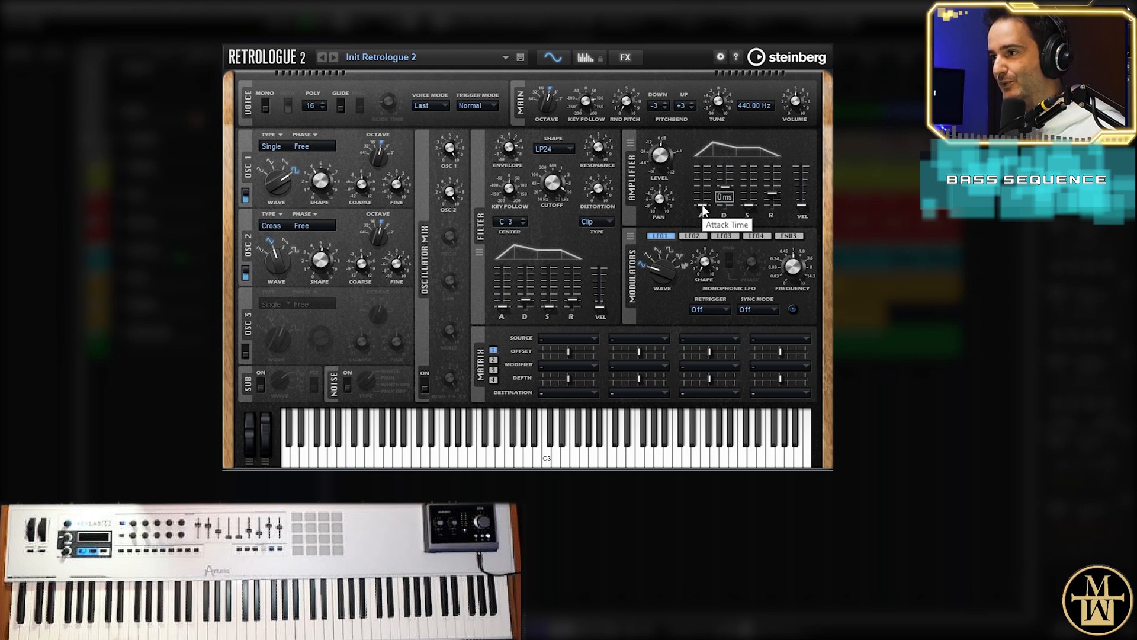
Raise the amplifier attack to 8 ms and store it as the modulation wheel maximum
scroll(703, 206, "up", 1)
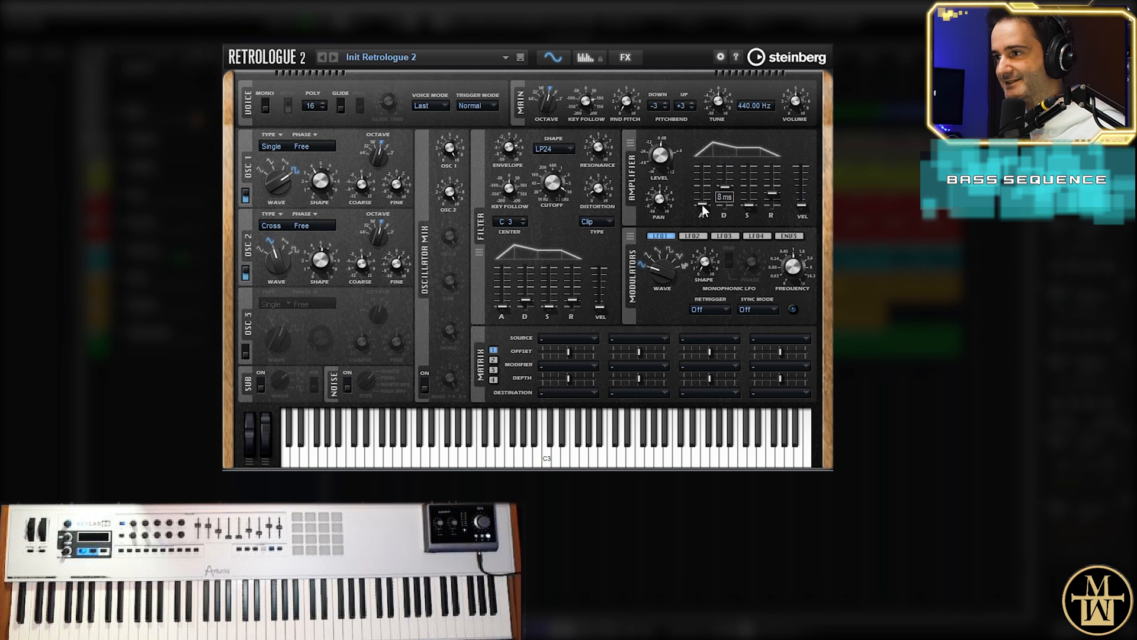
right_click(702, 204)
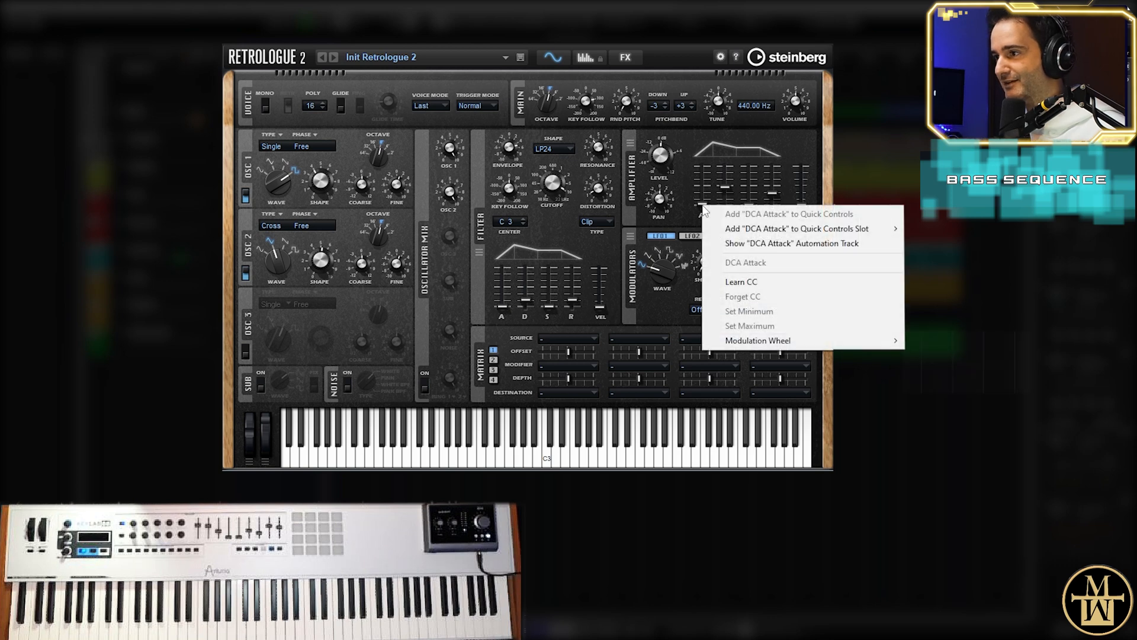
mouse_move(812, 345)
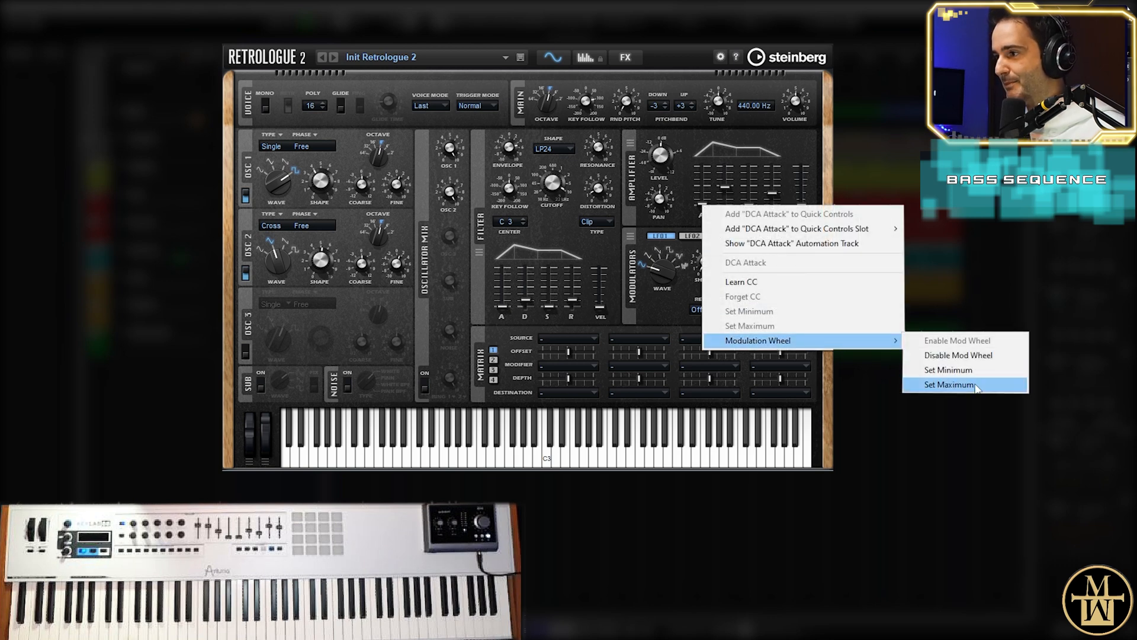
left_click(949, 384)
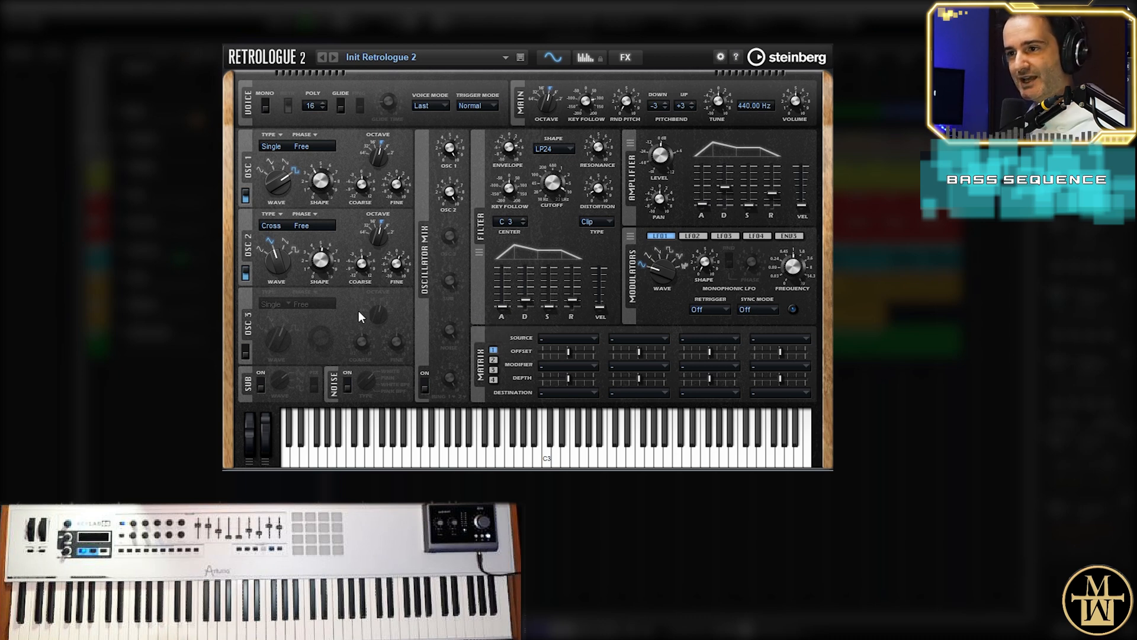
Switch on oscillator 3 and the sub oscillator
left_click(244, 354)
left_click(260, 385)
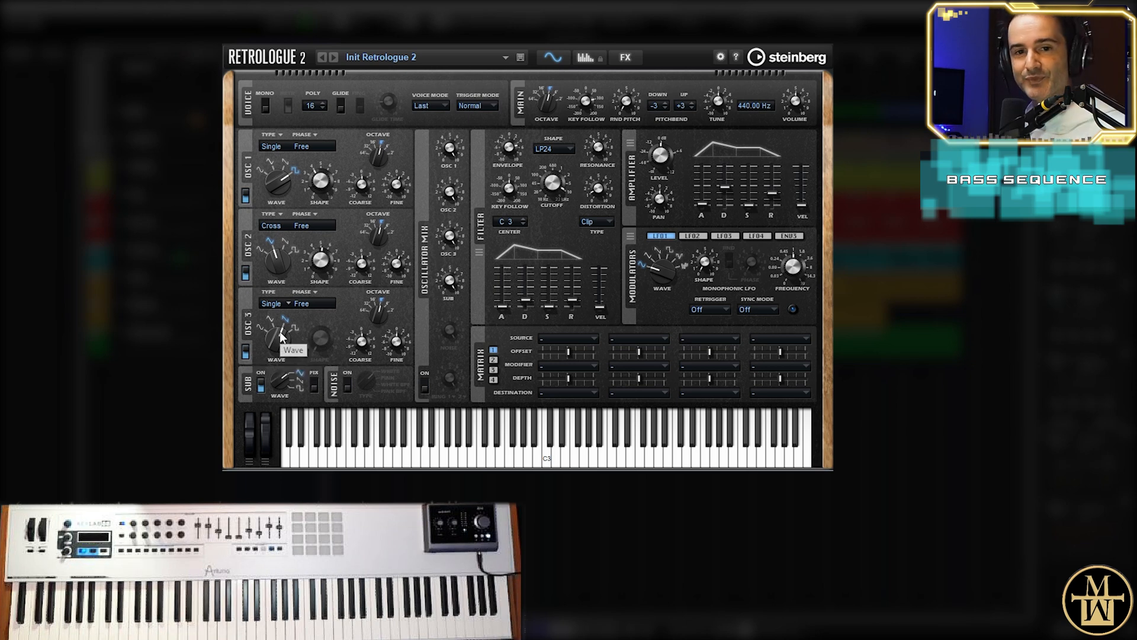
Set oscillator 3 to the XOR type and change the sub oscillator's waveform
left_click(281, 304)
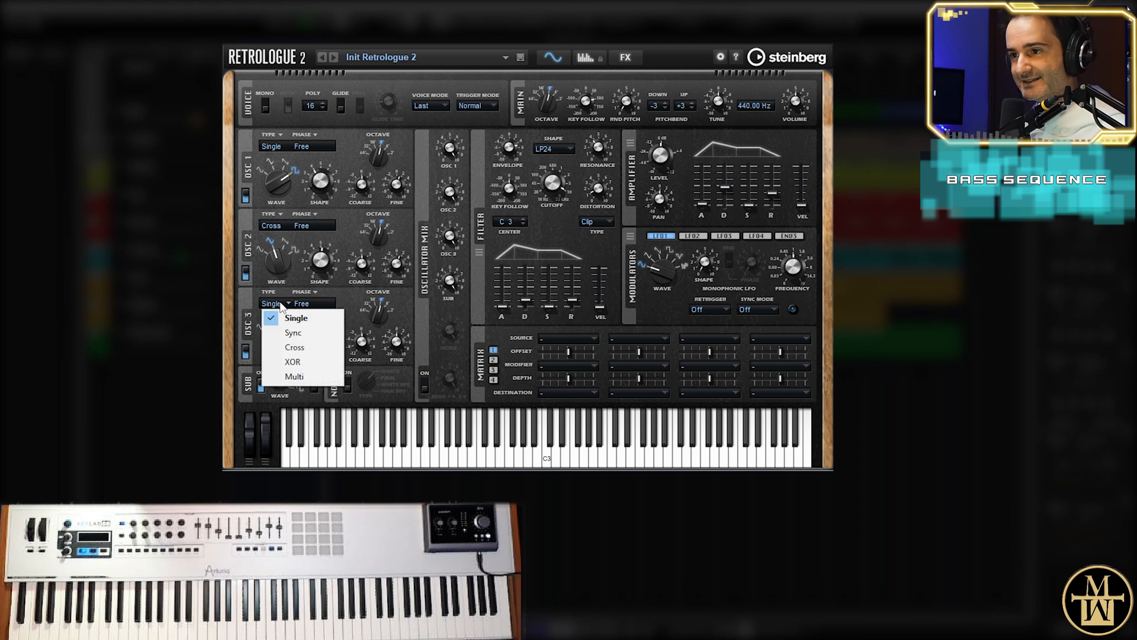
left_click(295, 363)
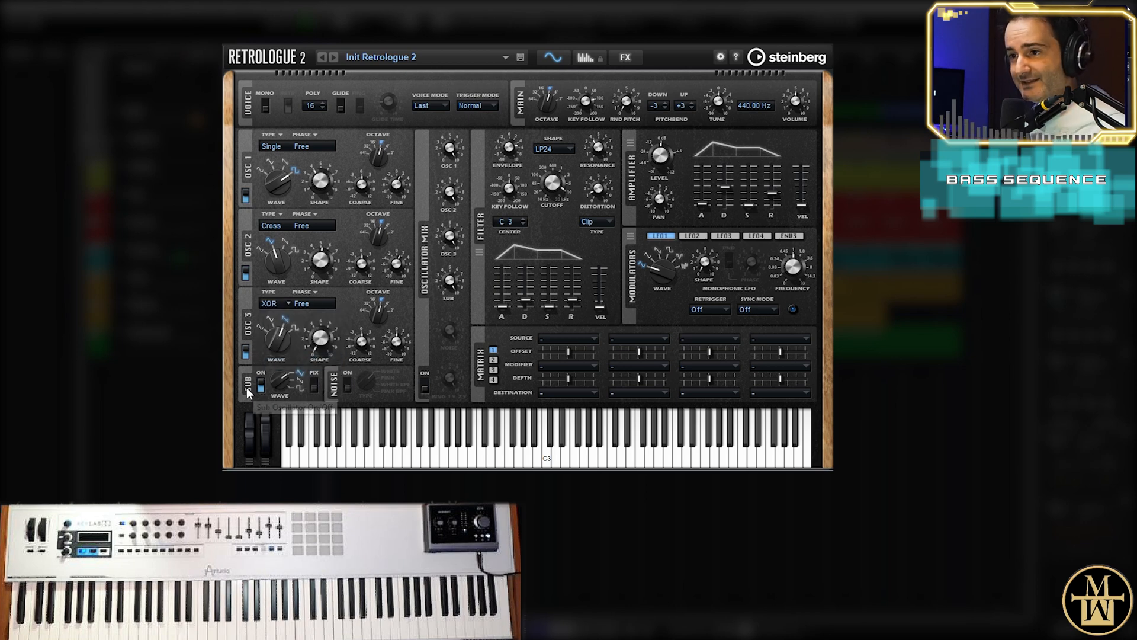
left_click_drag(279, 382, 282, 349)
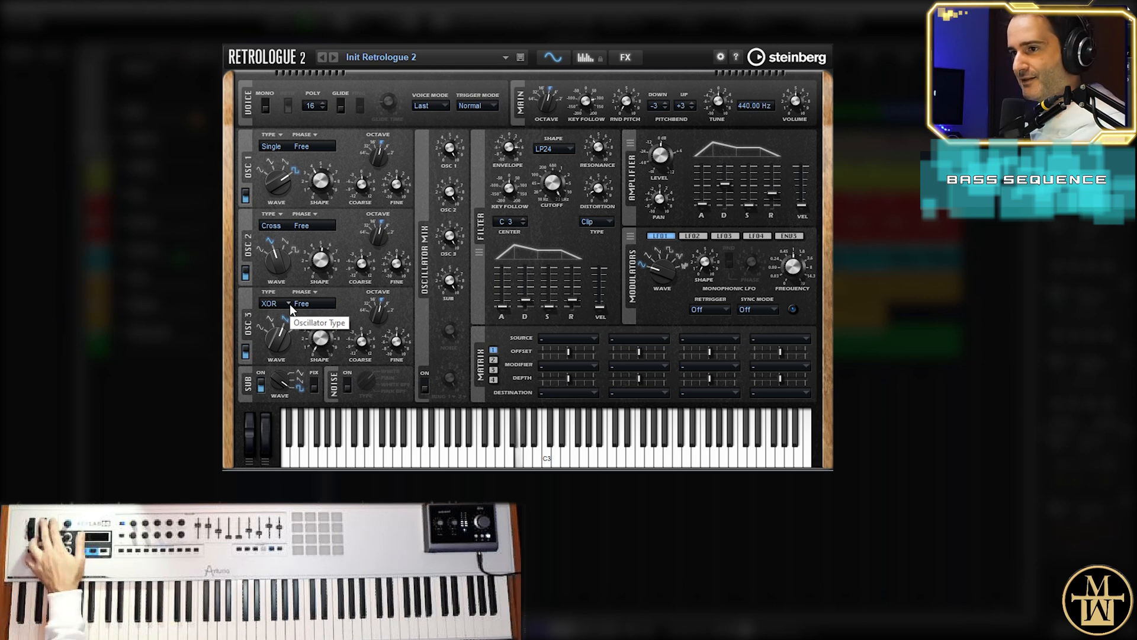
Assign the on/off switches of oscillator 3 and the sub oscillator to a hardware MIDI controller using Learn CC
right_click(247, 359)
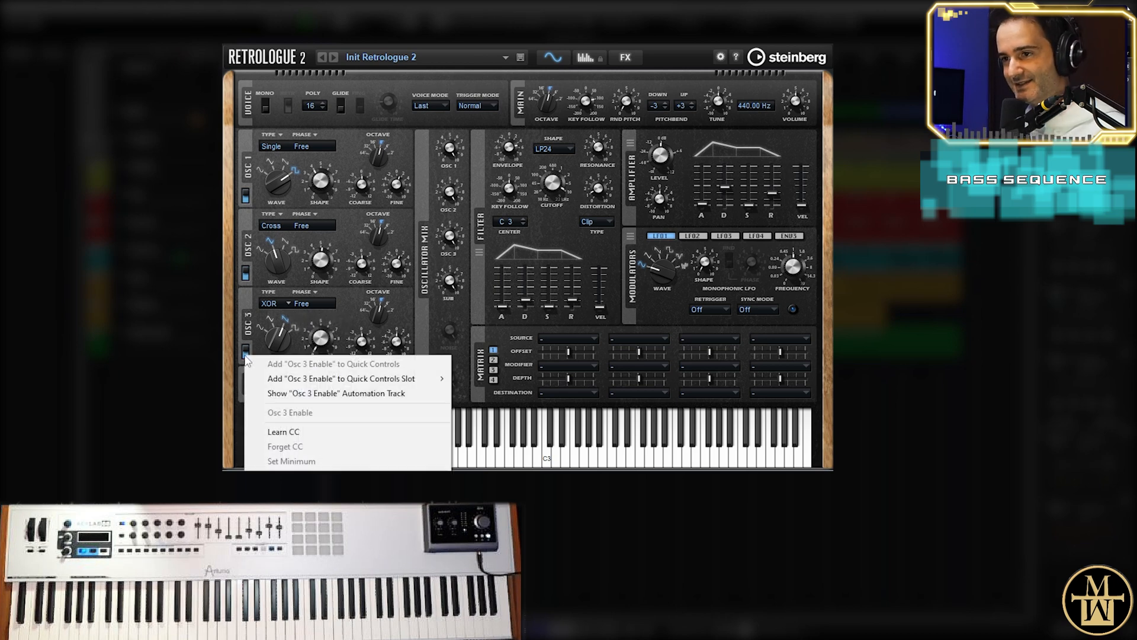
left_click(290, 433)
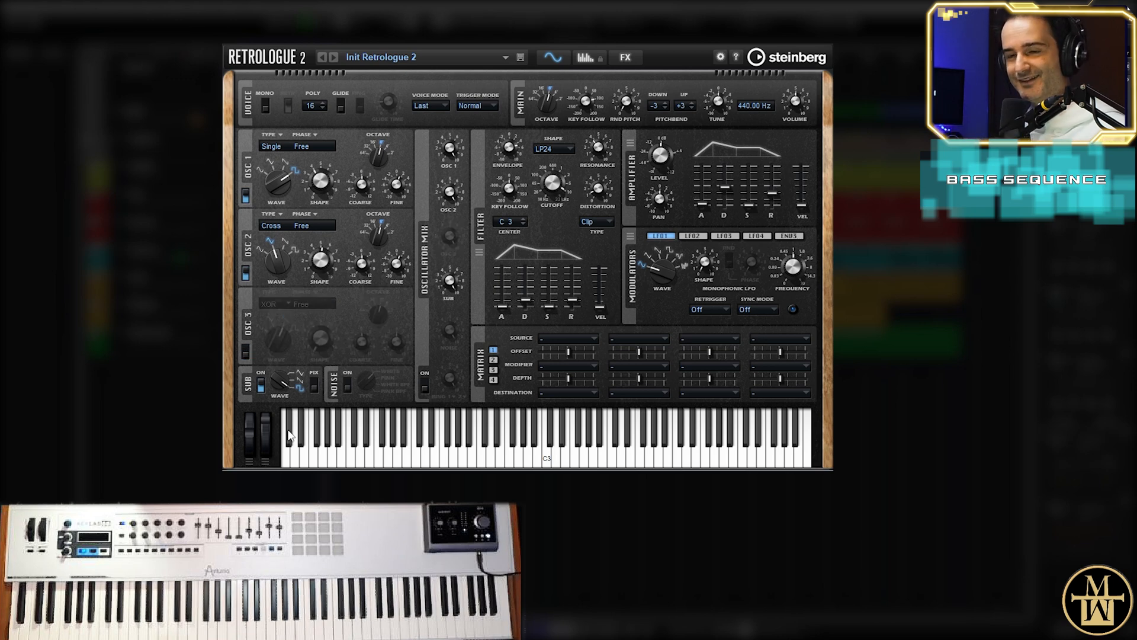
right_click(259, 388)
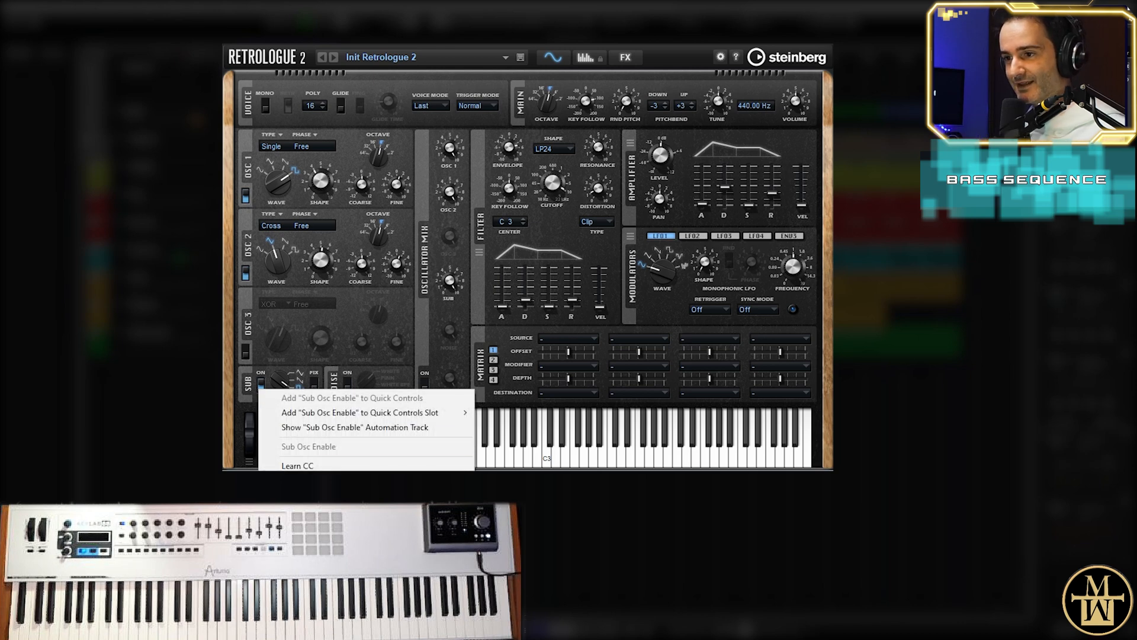
left_click(356, 466)
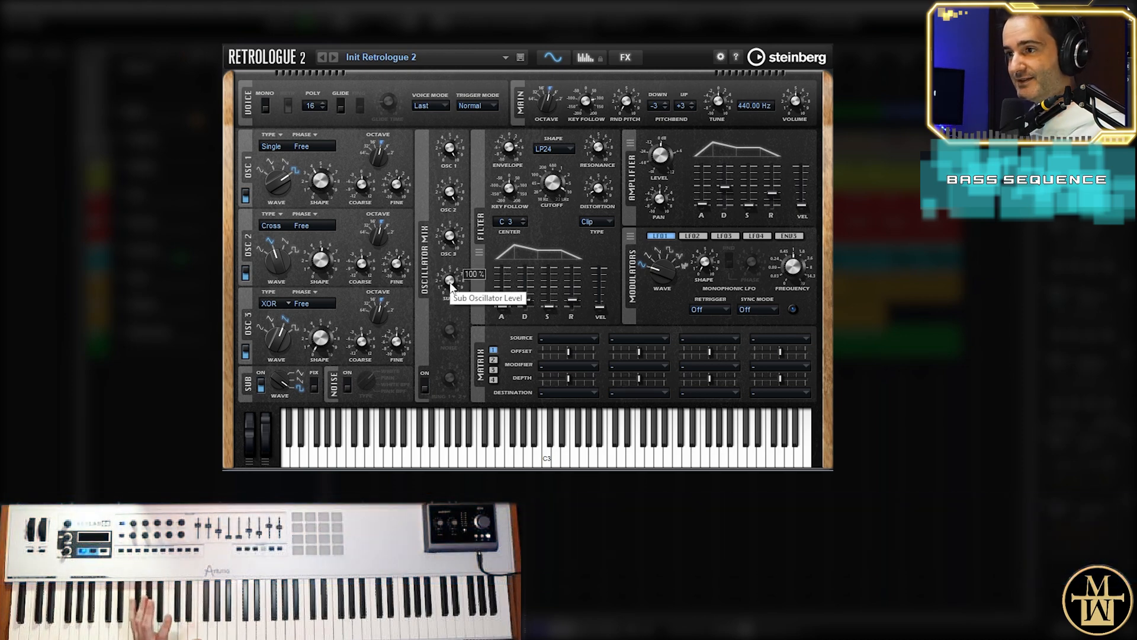
Enable modulation wheel control for the sub oscillator level and store the minimum of its range
right_click(450, 283)
mouse_move(536, 420)
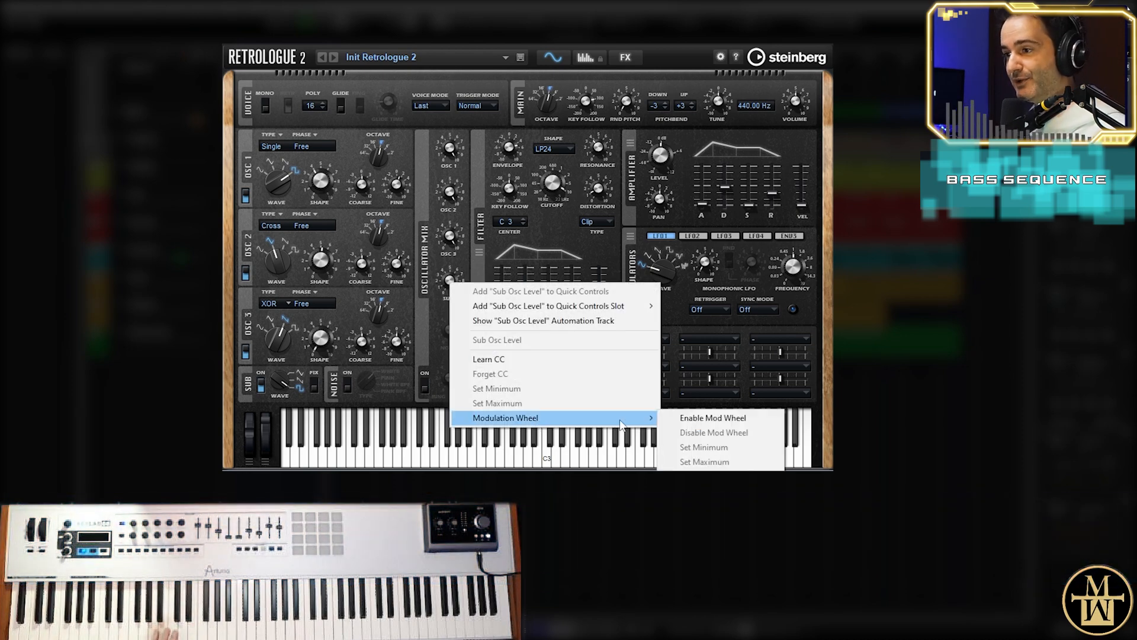
left_click(687, 422)
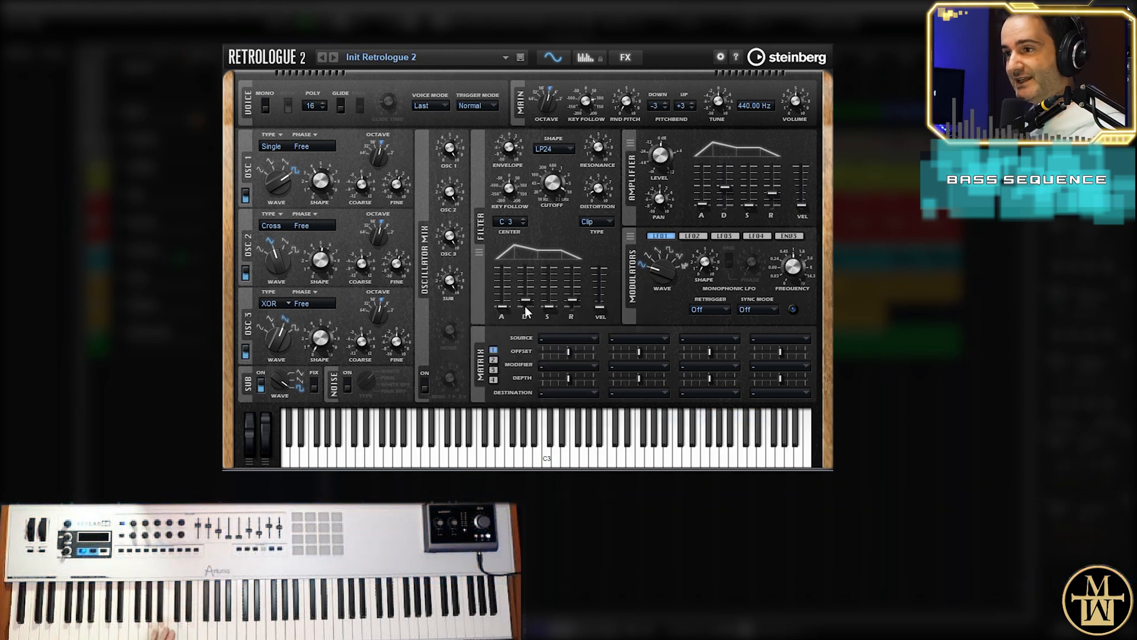
right_click(451, 281)
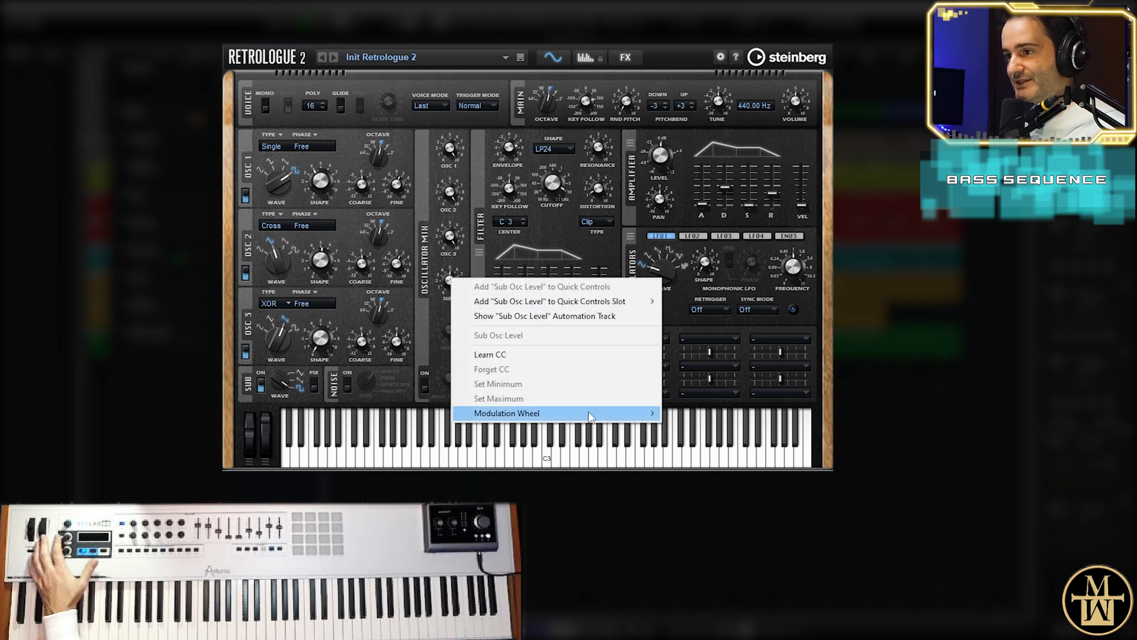
mouse_move(629, 413)
left_click(703, 443)
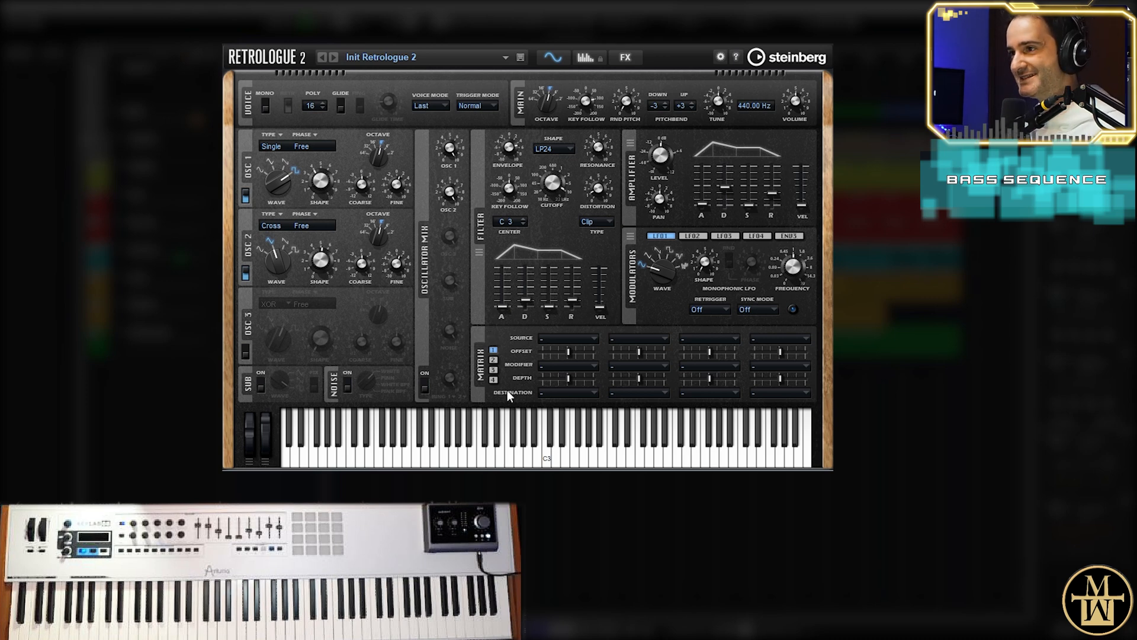
Switch on the Mod FX chorus in the effects section, set its rate to 0.08 Hz and lower its mix
left_click(630, 57)
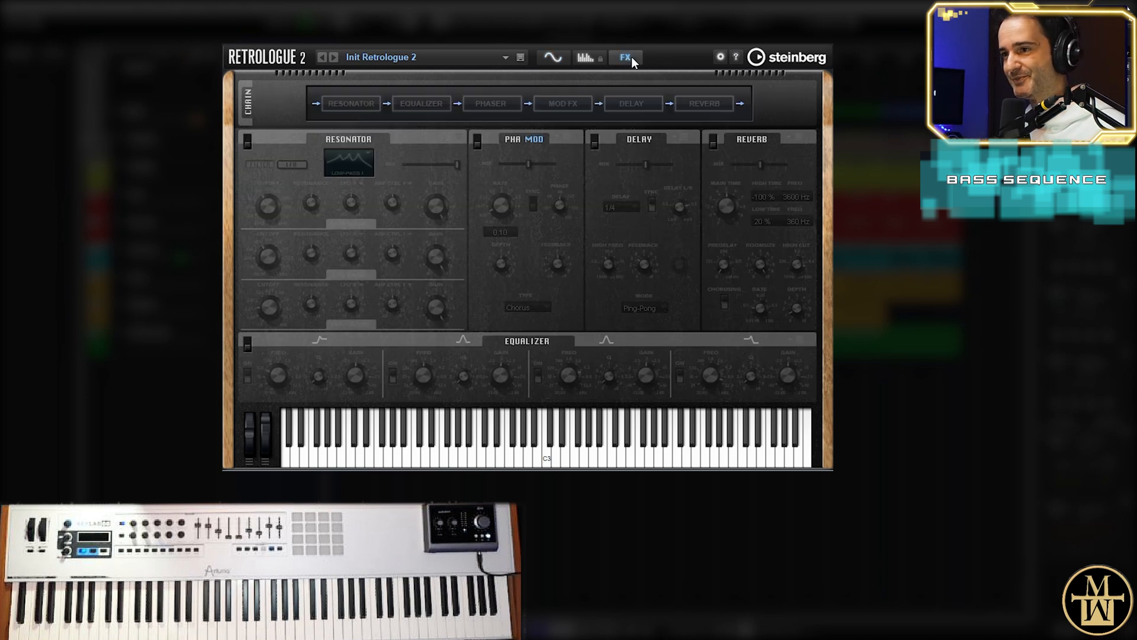
scroll(506, 212, "up", 5)
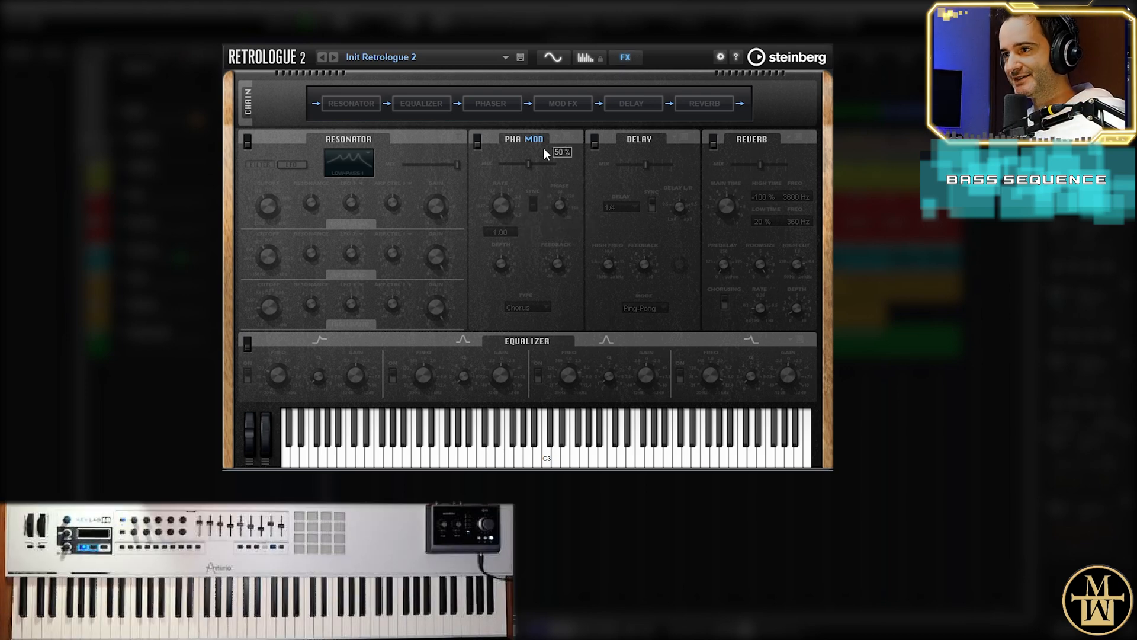
left_click(561, 106)
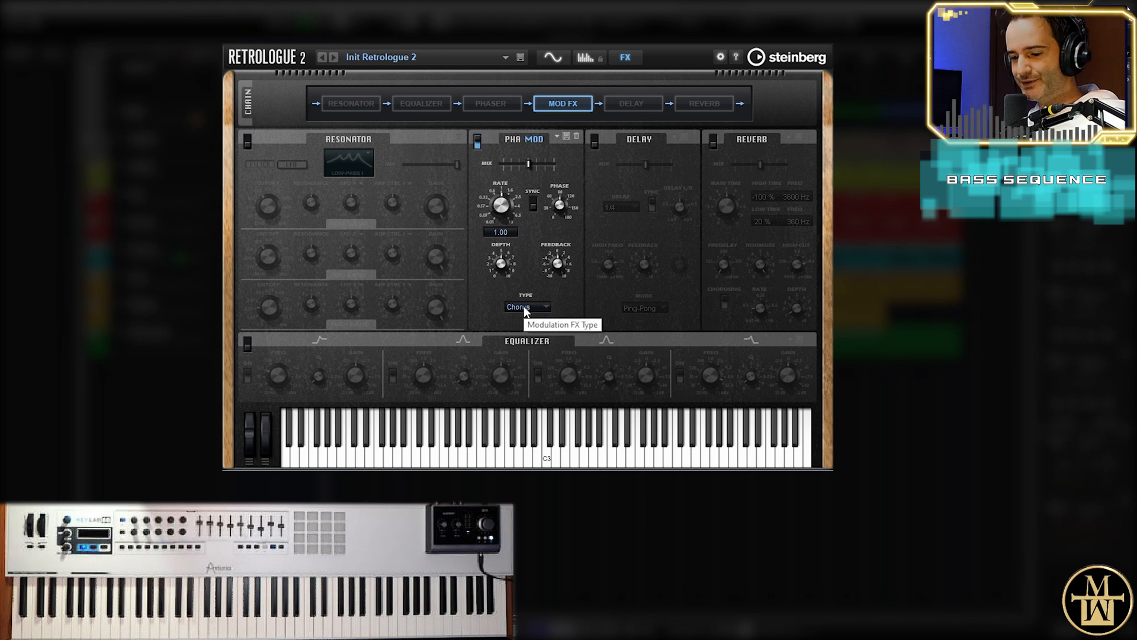
scroll(507, 234, "down", 4)
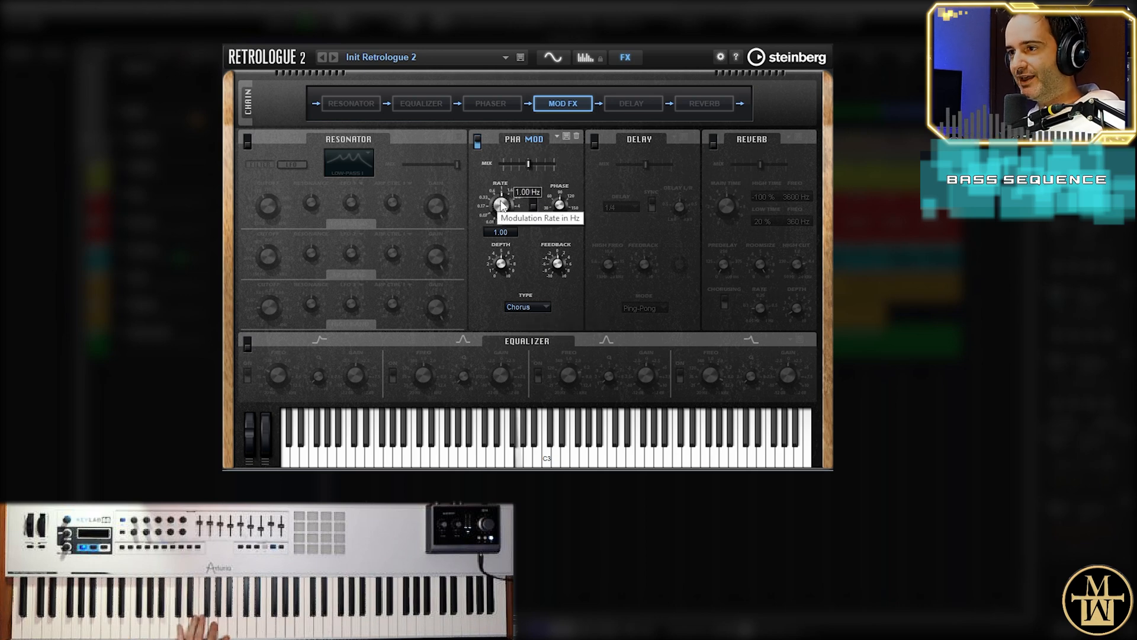
scroll(508, 234, "down", 3)
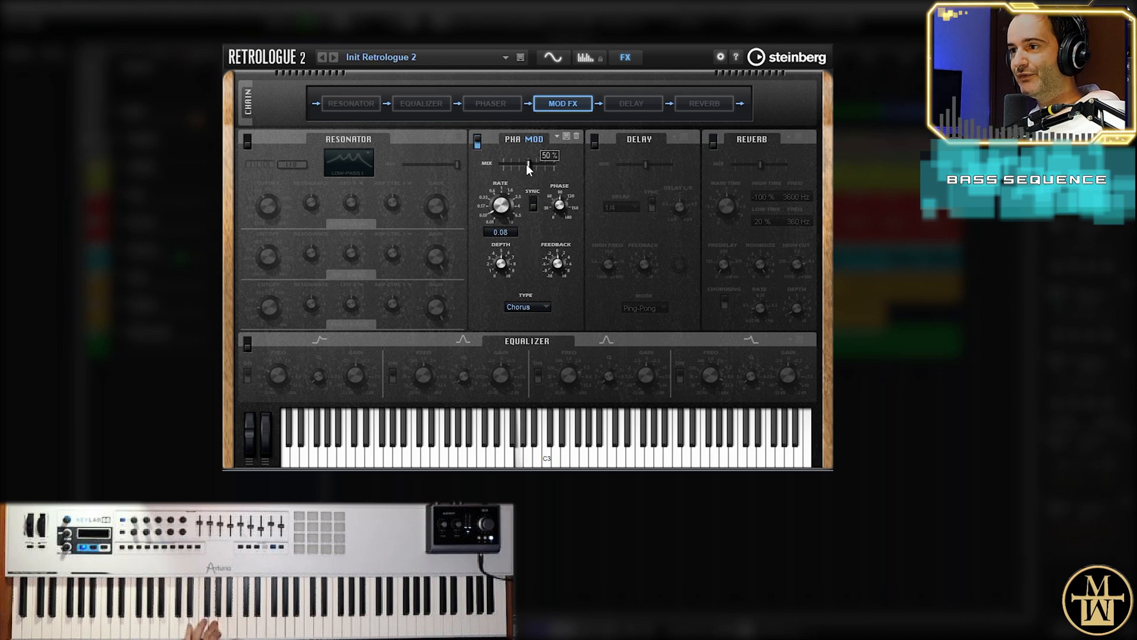
left_click_drag(520, 165, 517, 165)
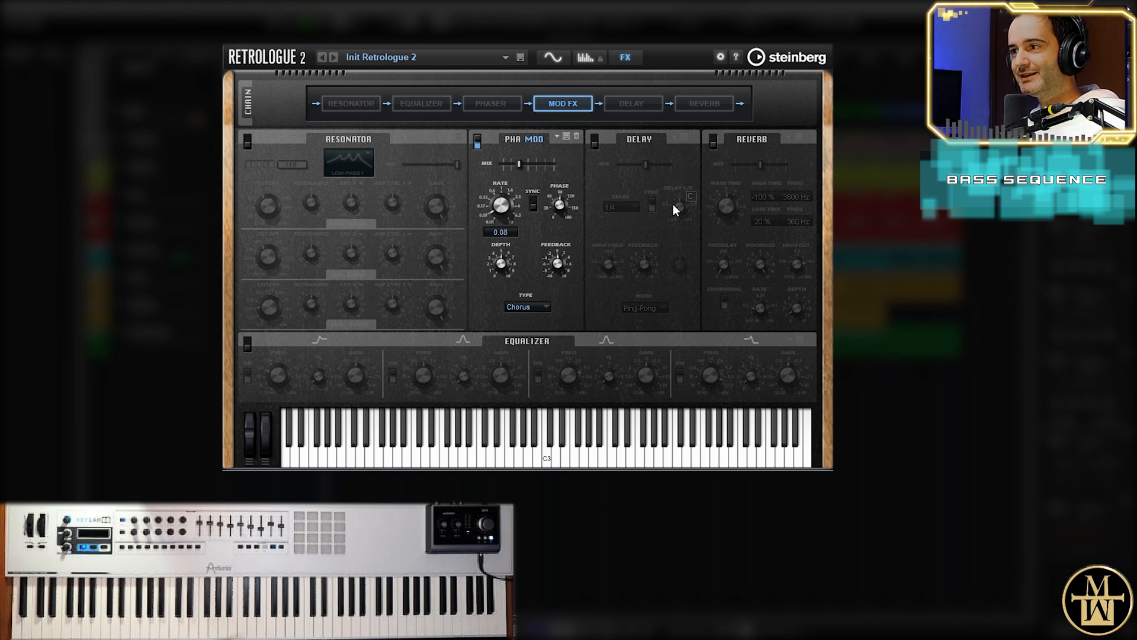
Switch on the reverb and reduce its mix to about 15%
left_click(713, 141)
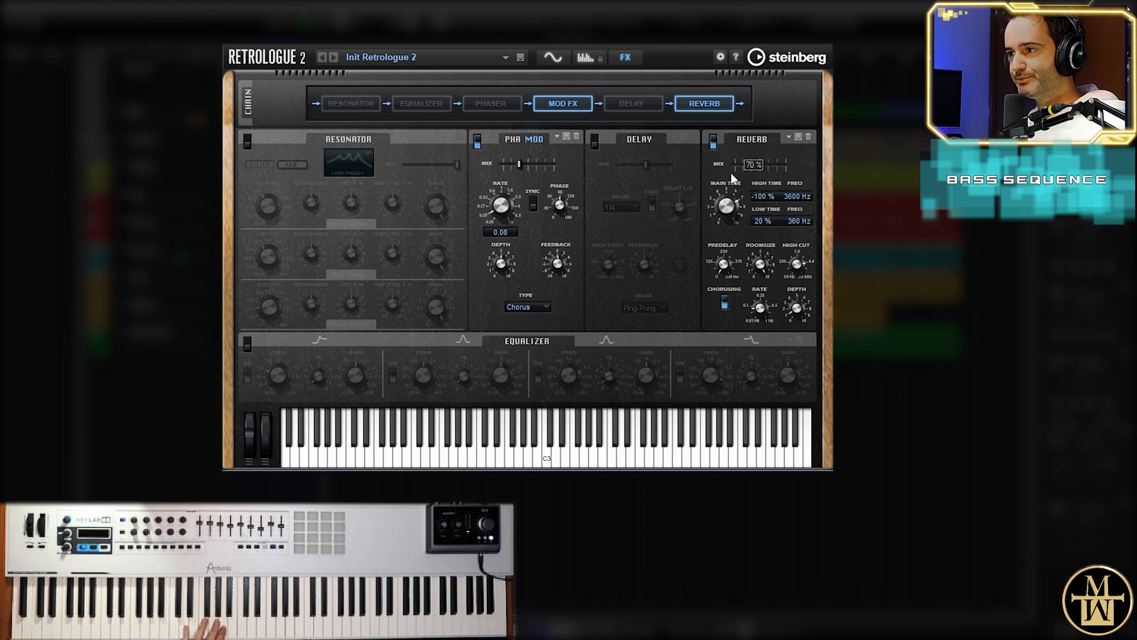
left_click(759, 165)
left_click_drag(759, 166, 742, 169)
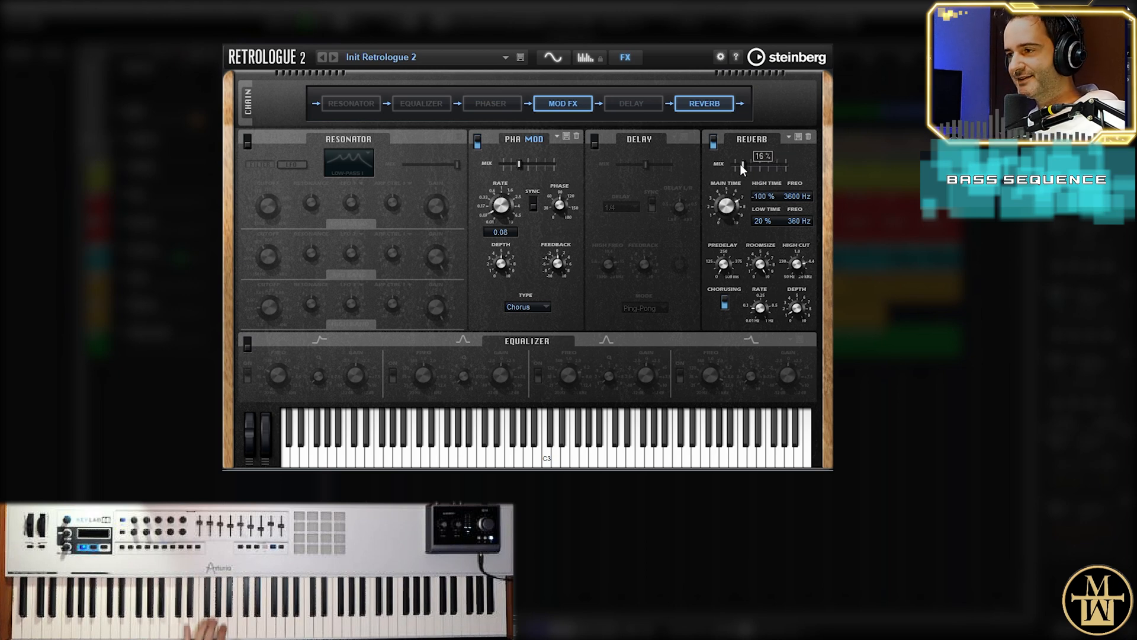
Try the delay with modulation wheel control of its mix, lower the mix, and switch the delay off again
left_click(637, 105)
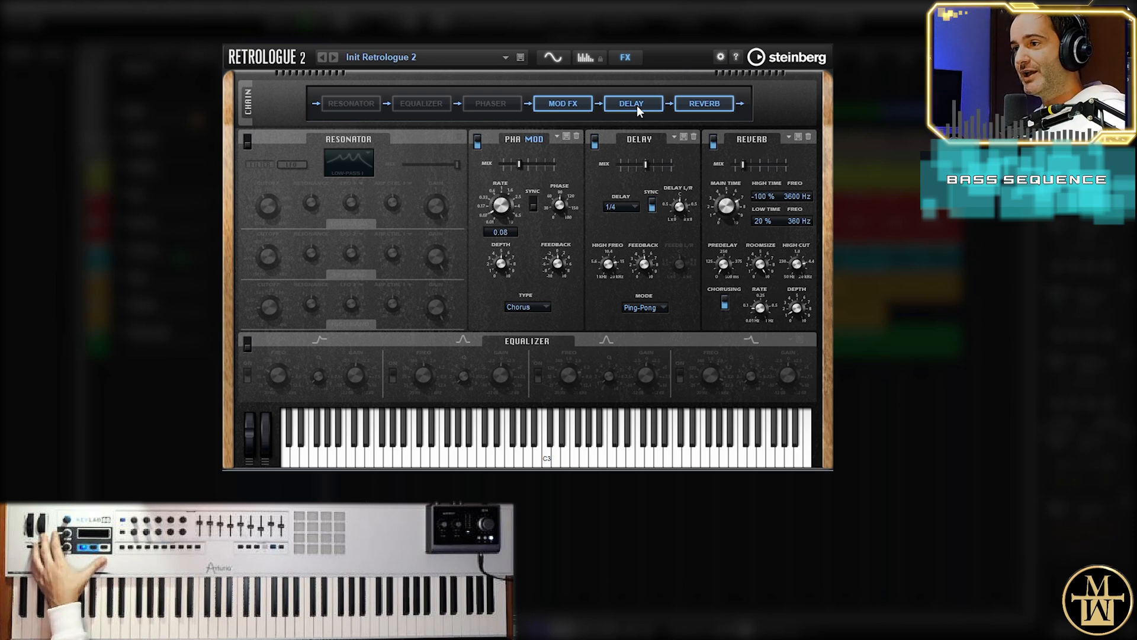
right_click(646, 168)
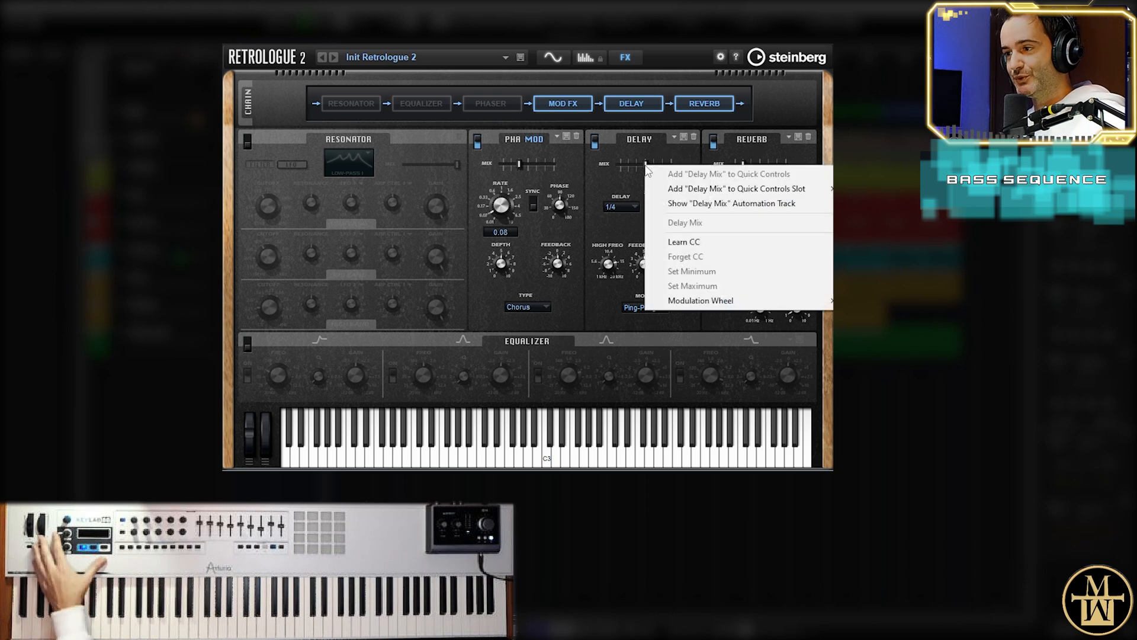
mouse_move(710, 301)
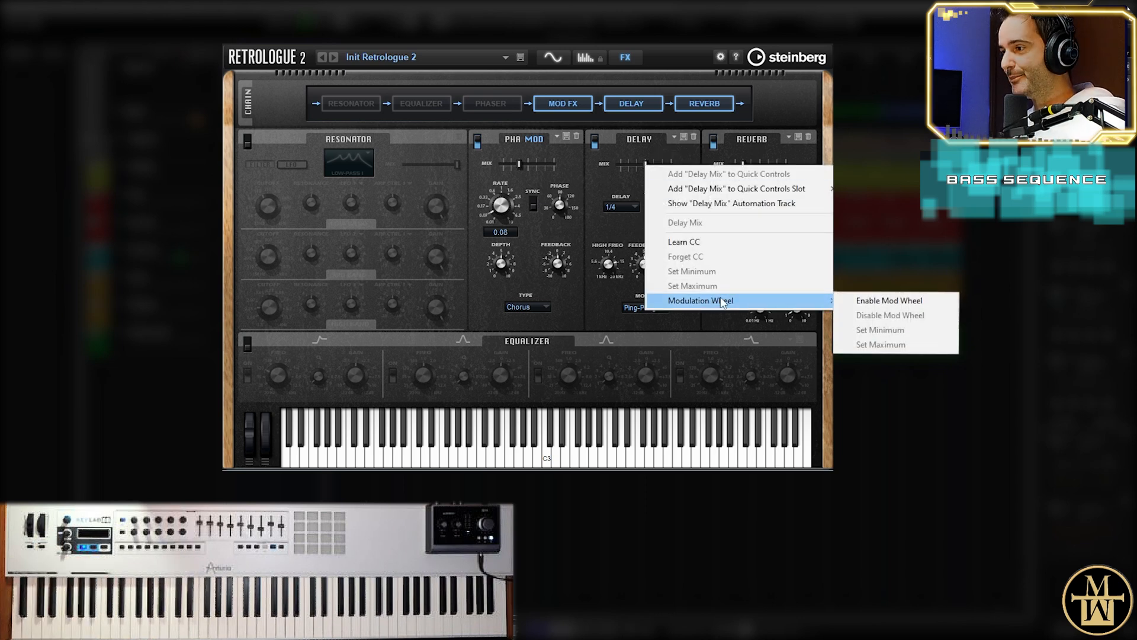
left_click(860, 302)
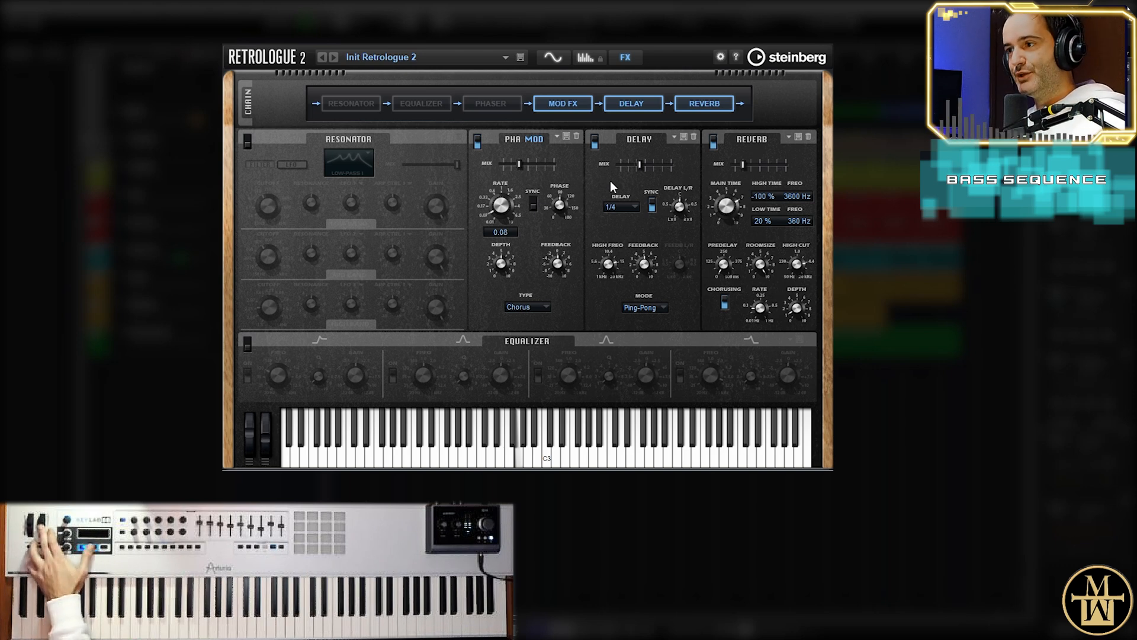
left_click_drag(647, 167, 628, 166)
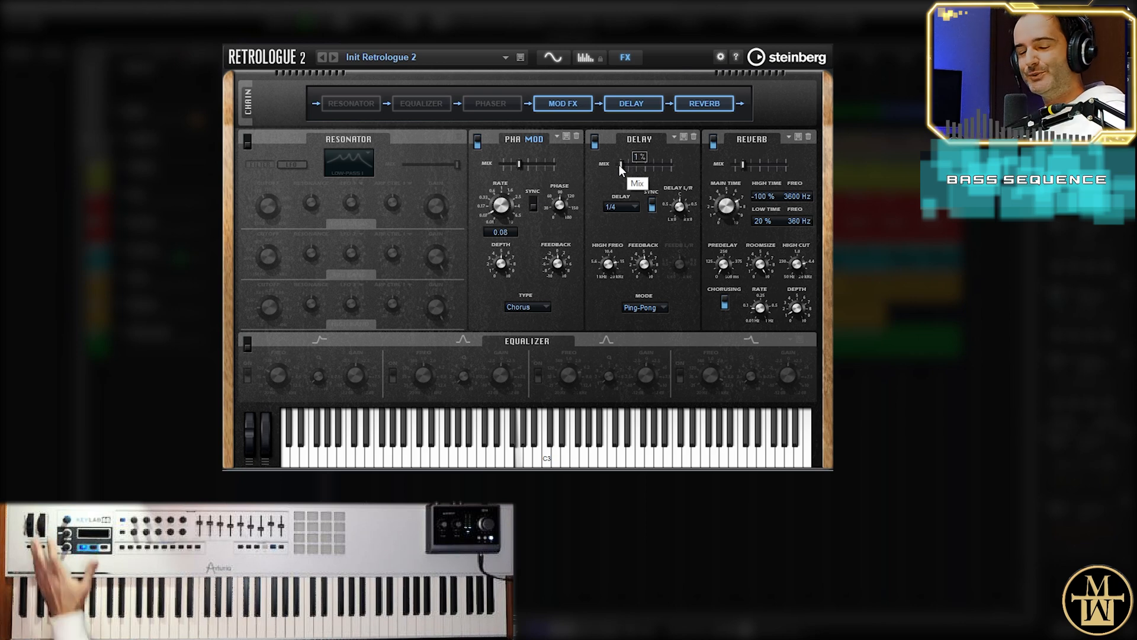
left_click(633, 103)
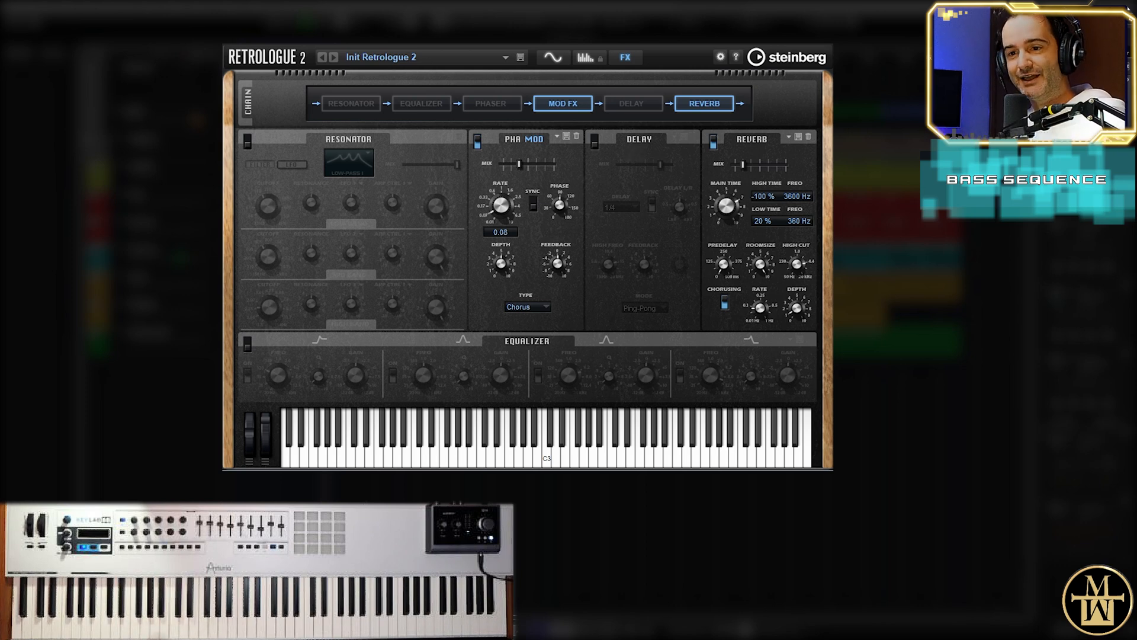
Try a freehand automation curve for the delay send level of the synth arp (D) track and undo it
left_click(140, 412)
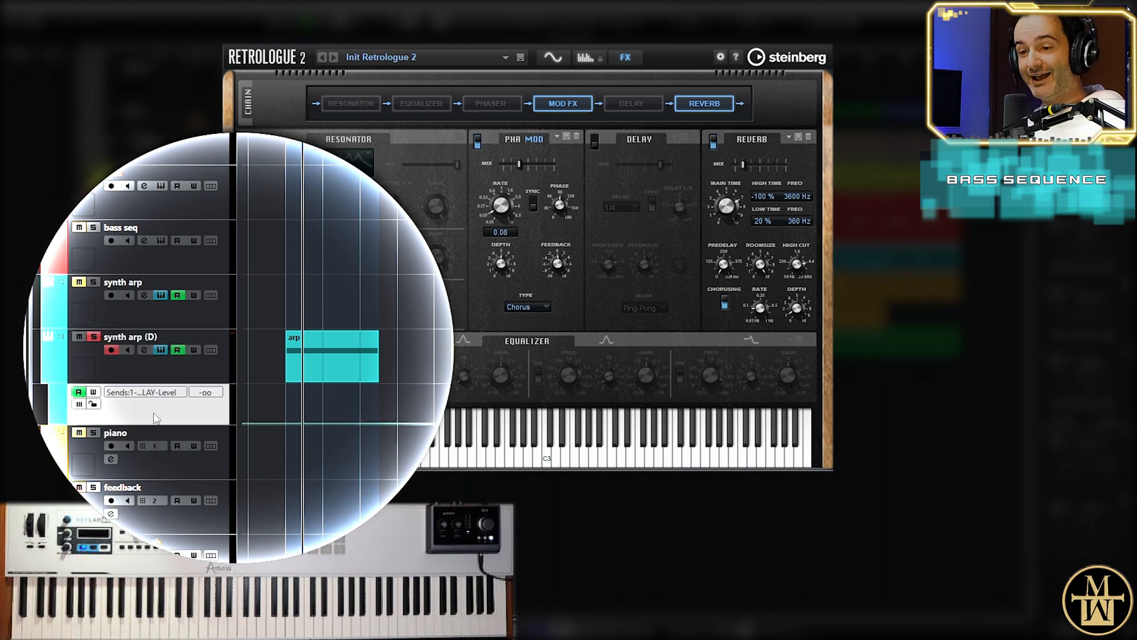
mouse_move(290, 423)
left_mouse_down()
mouse_move(304, 395)
mouse_move(398, 393)
left_mouse_up()
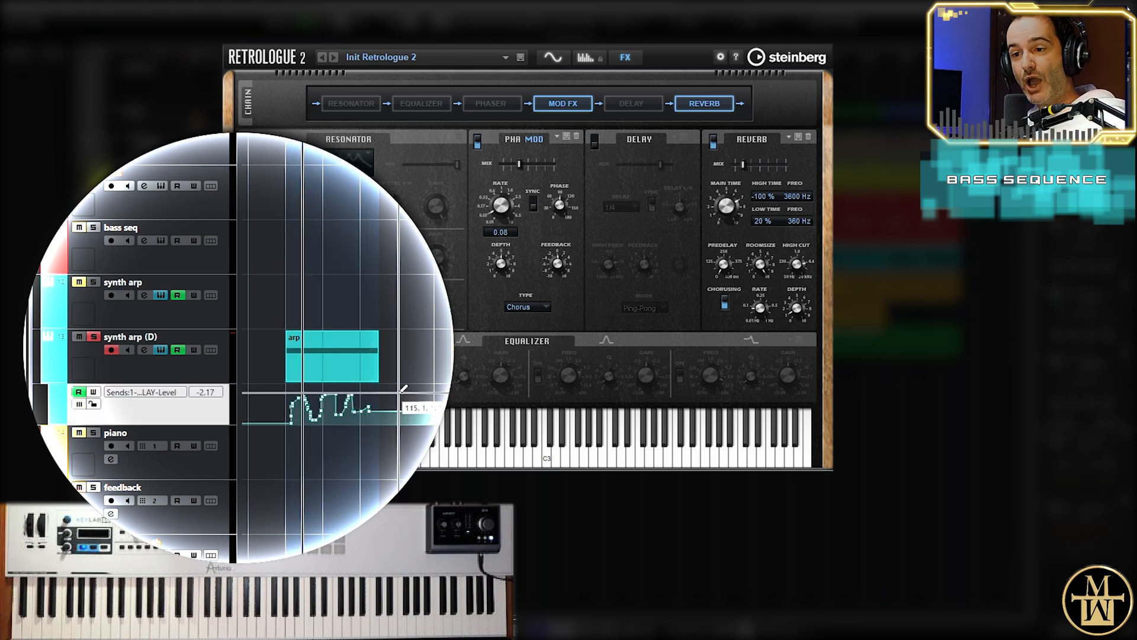
key("ctrl+z")
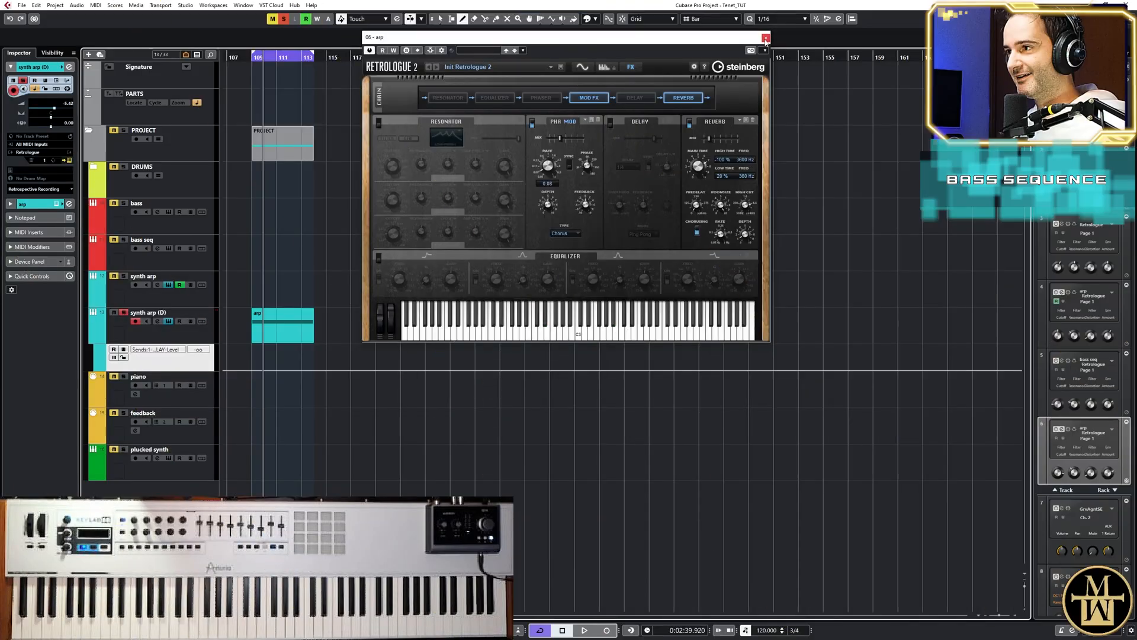
Close the synth window and add another Generic Remote device in Studio Setup
left_click(766, 39)
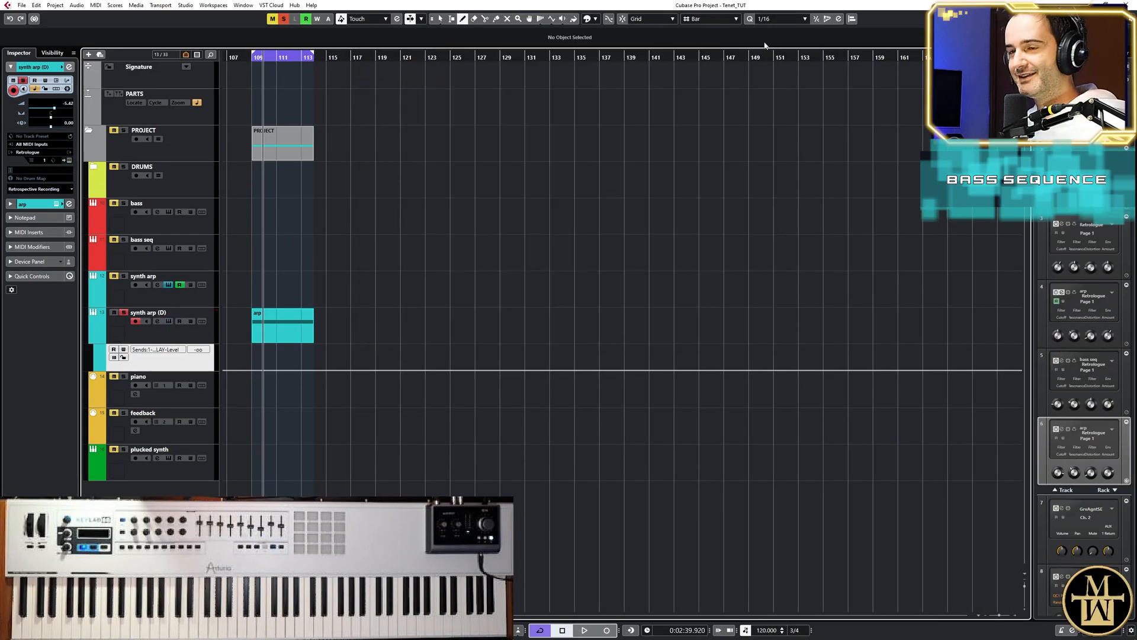
left_click(186, 5)
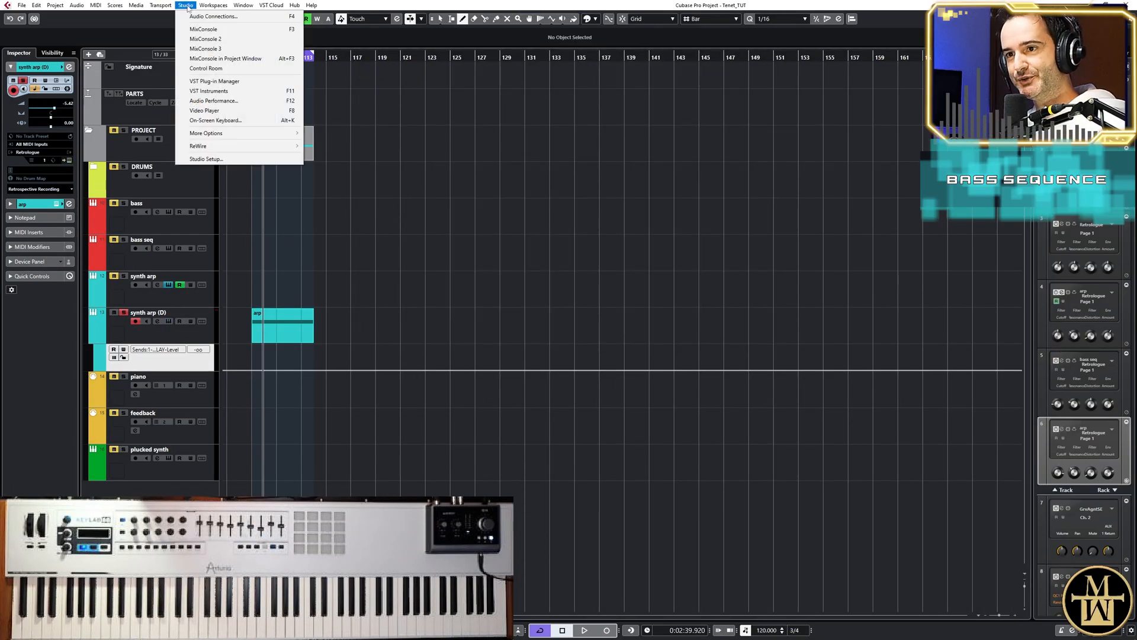
left_click(234, 160)
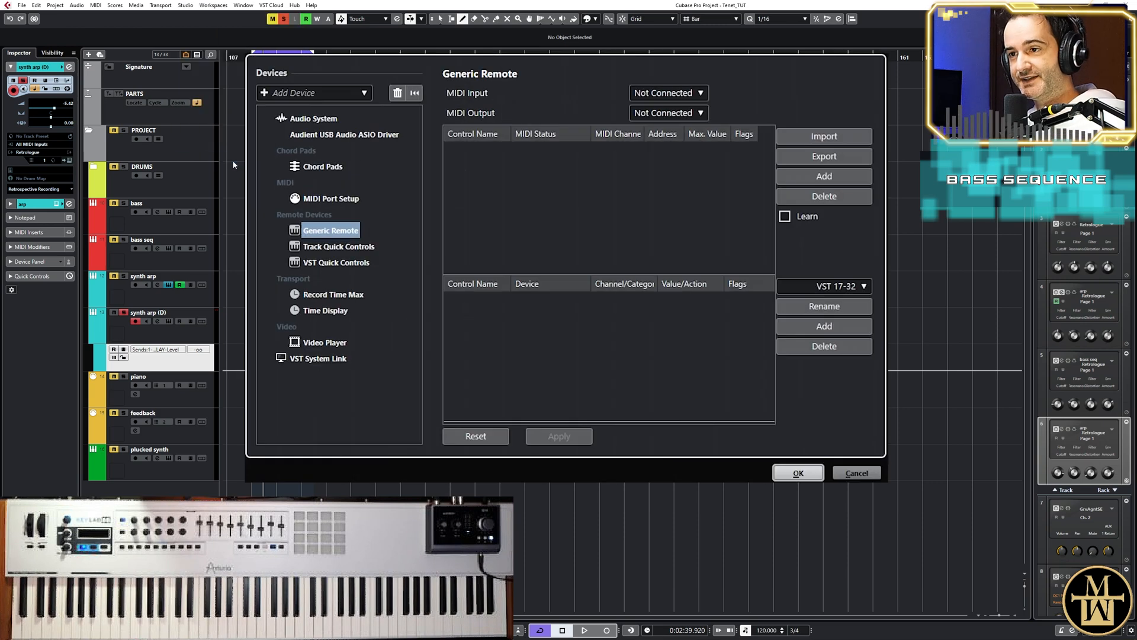
left_click(338, 98)
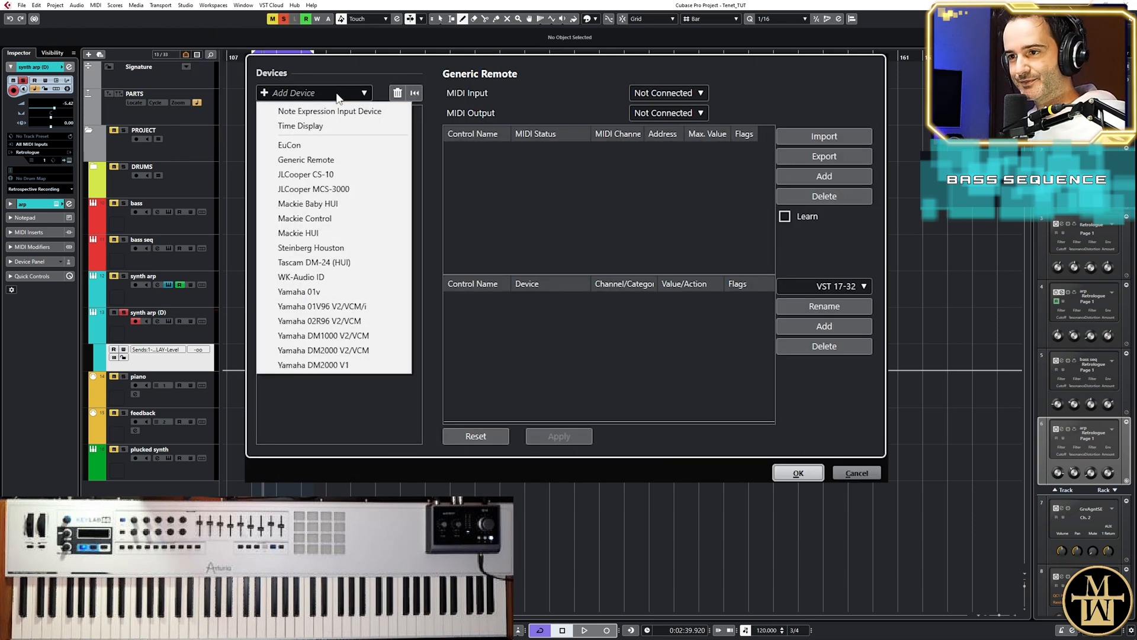
left_click(318, 161)
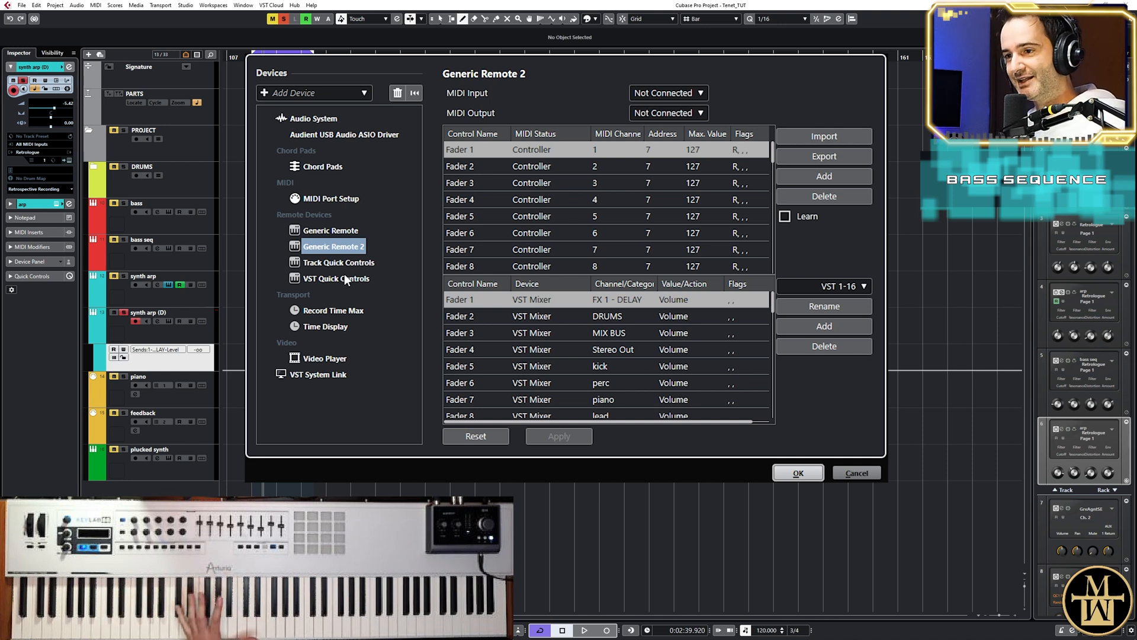
Set the MIDI input of the first Generic Remote device to All MIDI Inputs
left_click(326, 230)
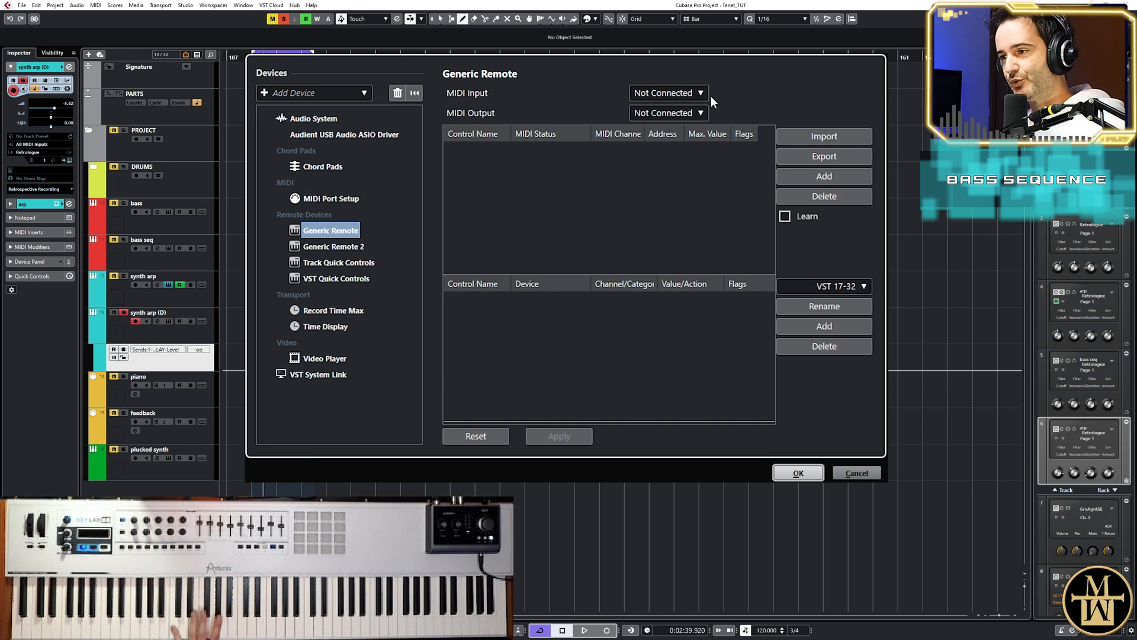
left_click(679, 93)
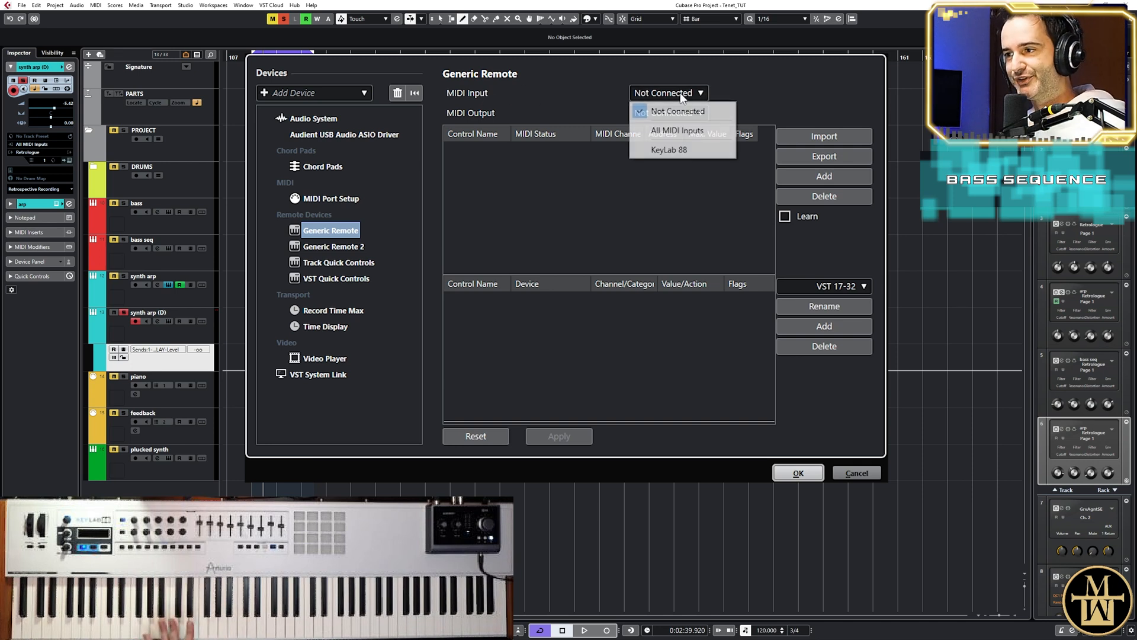
left_click(675, 130)
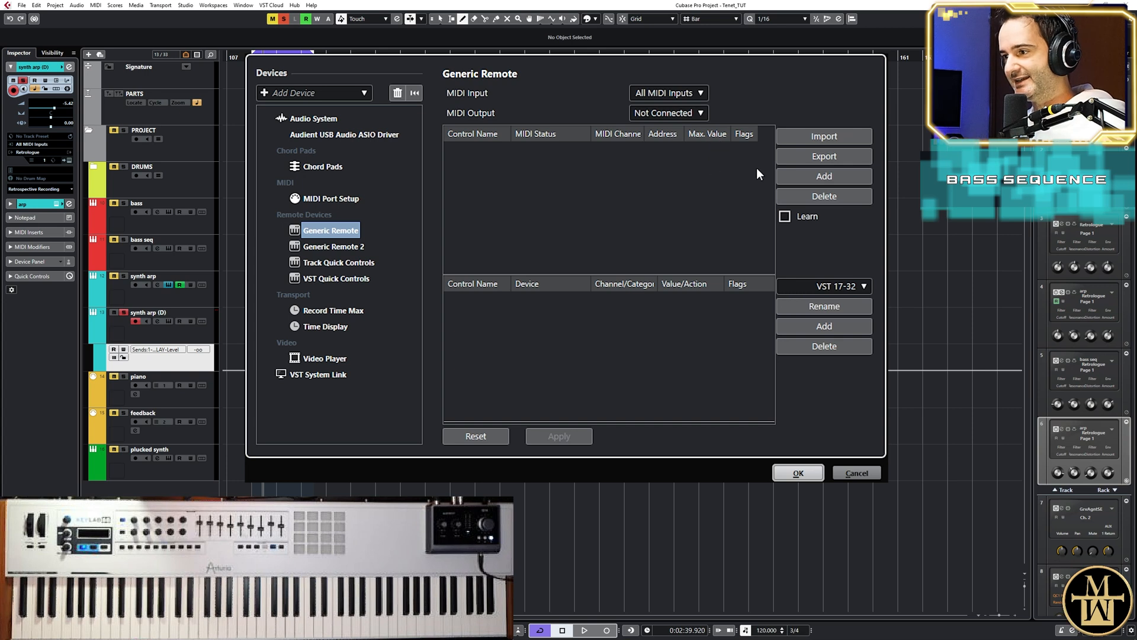
Add a remote control named Send Level, using Controller status, MIDI channel 1 and address 1, with the Receive flag enabled
left_click(827, 178)
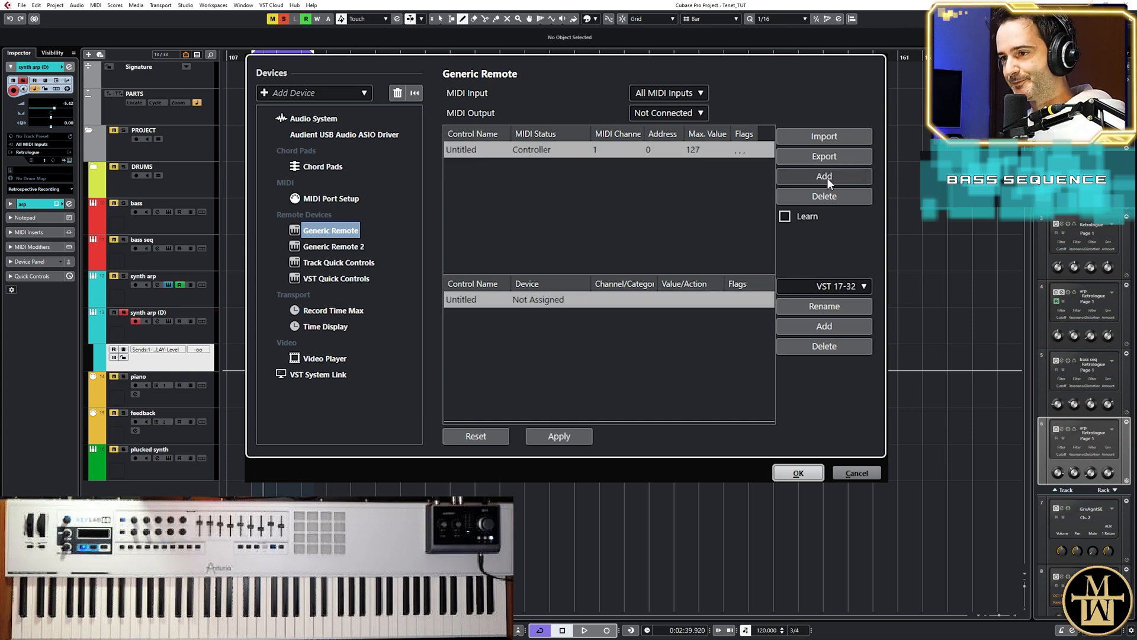
double_click(462, 151)
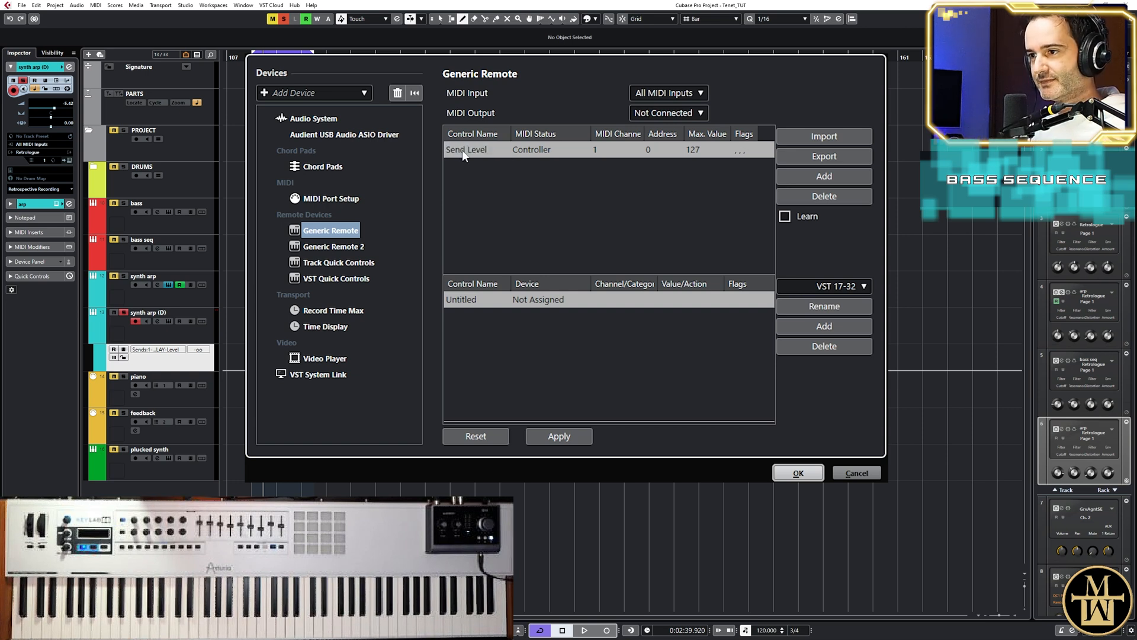
left_click(538, 150)
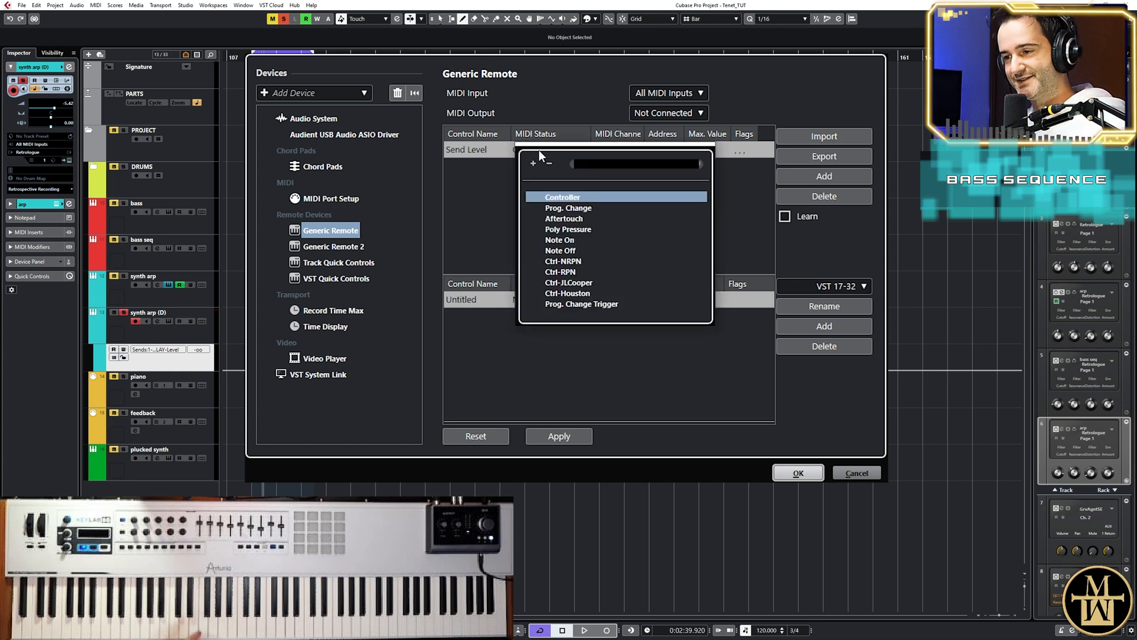
left_click(560, 201)
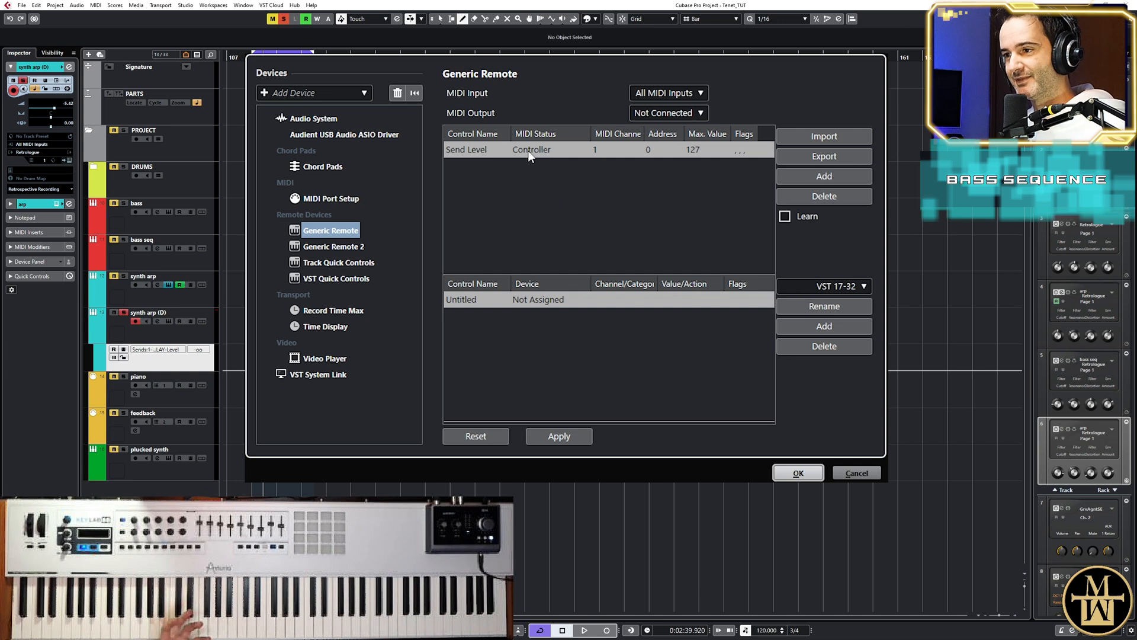
left_click(599, 150)
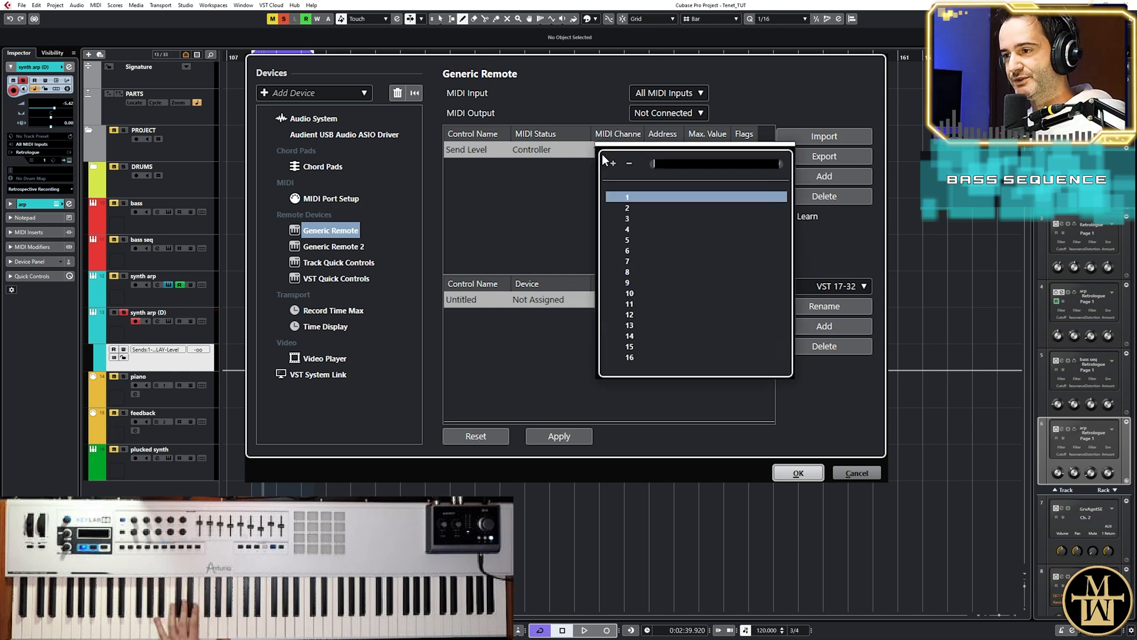
left_click(629, 198)
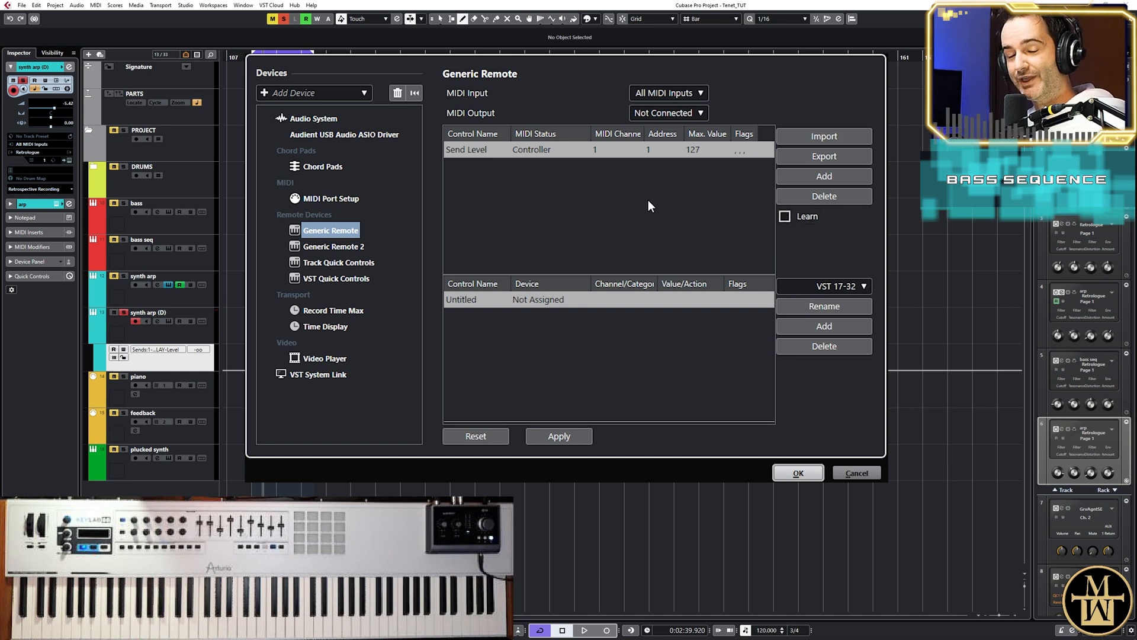
left_click(735, 150)
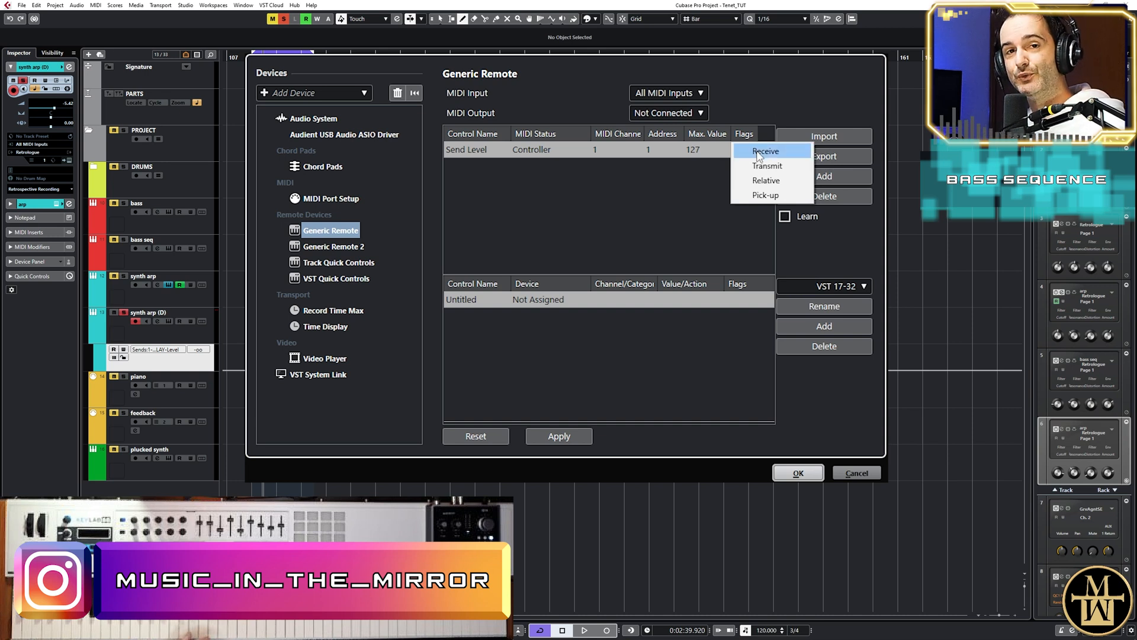
left_click(756, 151)
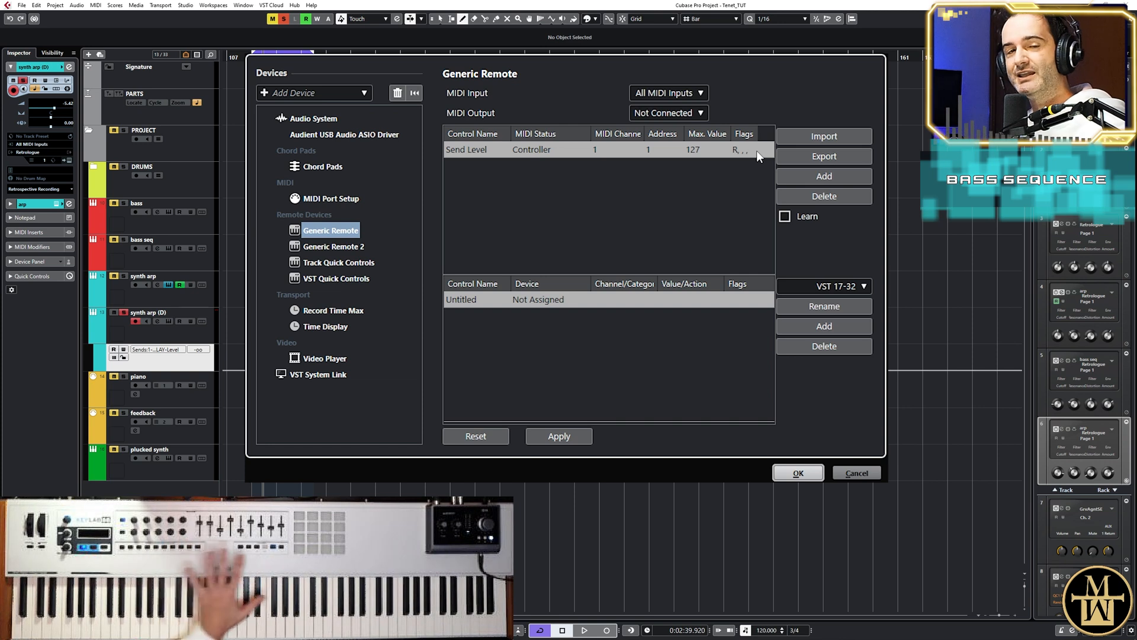
Assign the Send Level control to the VST Mixer device and the synth arp (D) channel
left_click(543, 300)
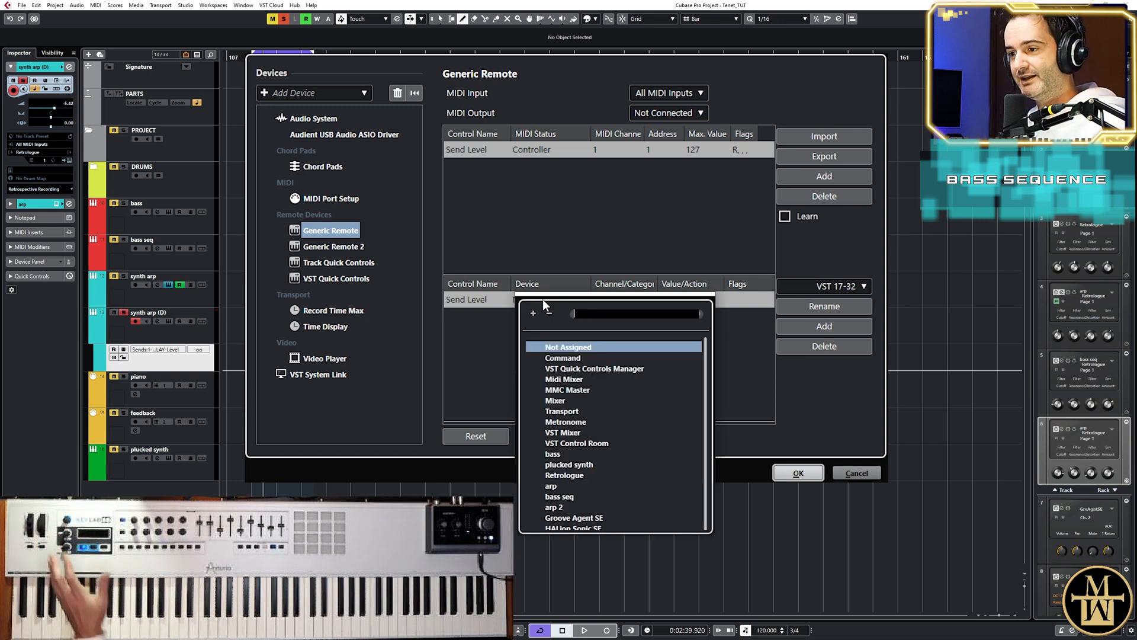
left_click(559, 433)
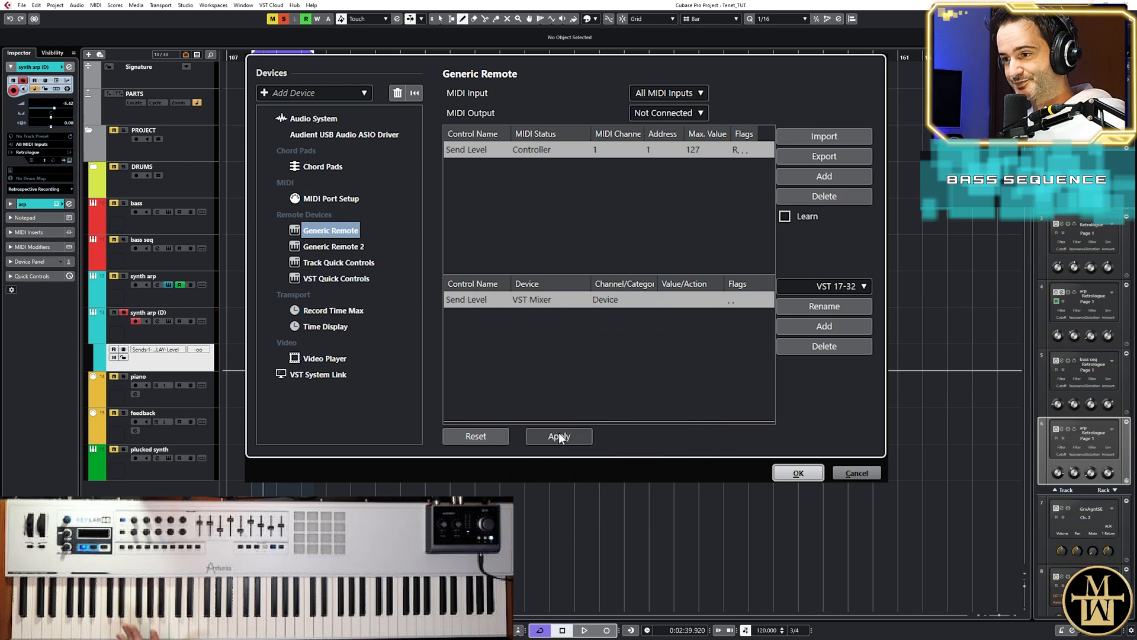
left_click(610, 300)
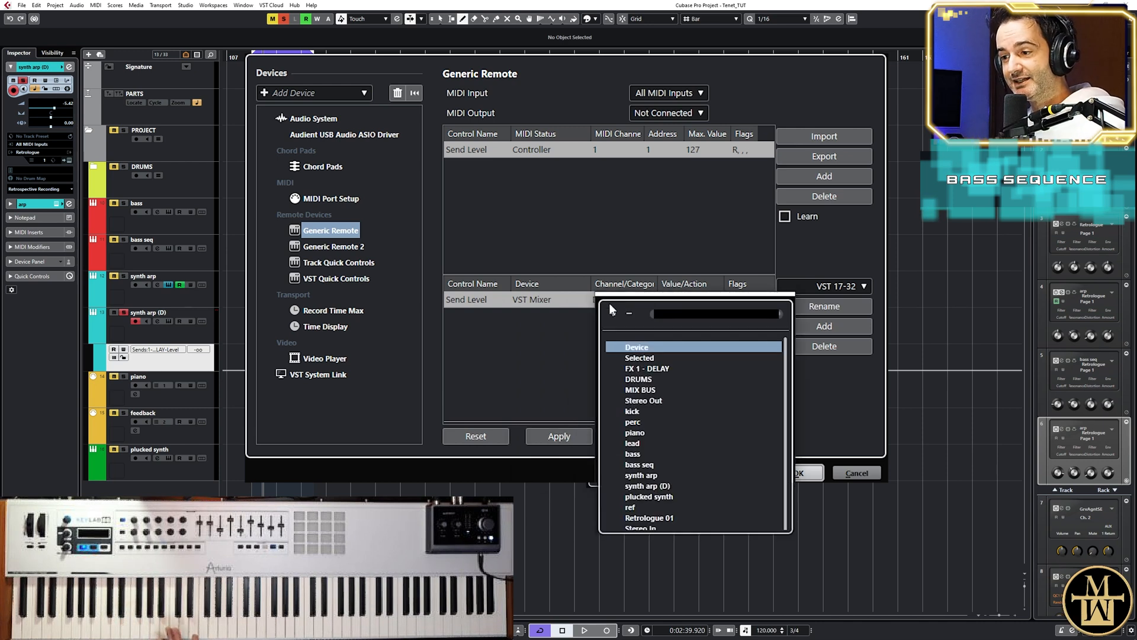
left_click(646, 487)
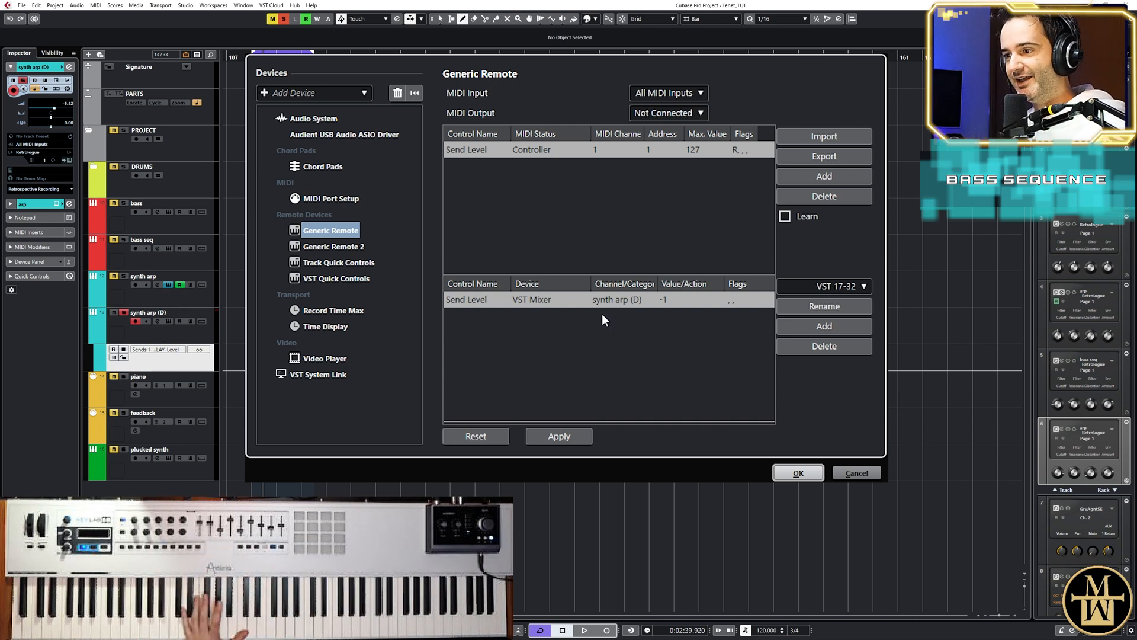
Map Send Level to the Level of Sends 1 - FX 1 - DELAY, apply the mapping and close Studio Setup
left_click(668, 303)
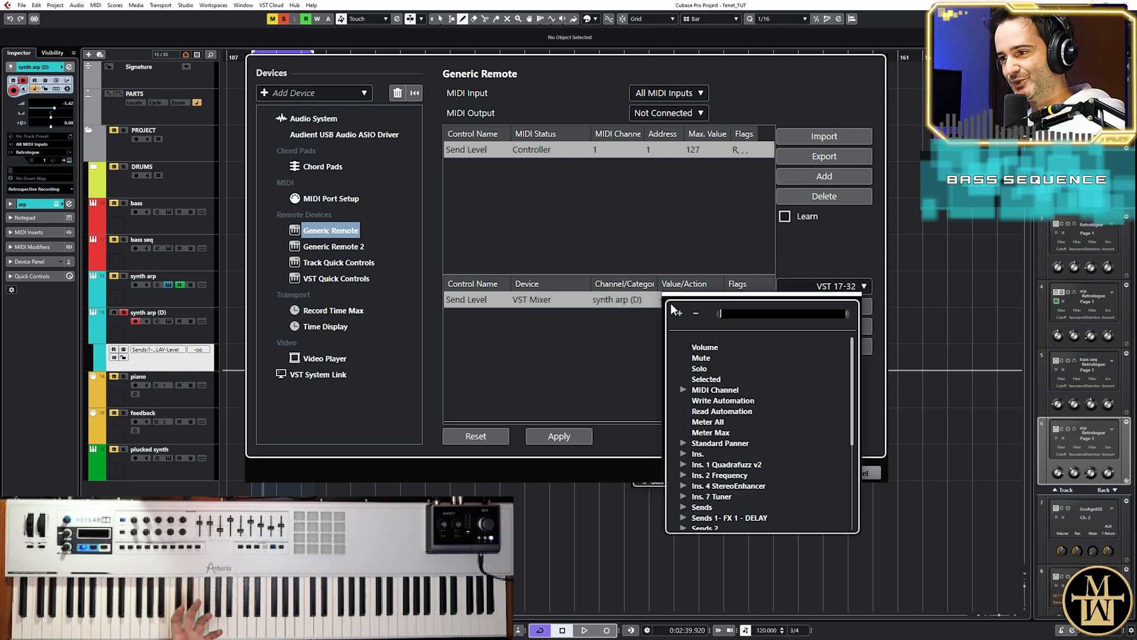
scroll(745, 426, "down", 5)
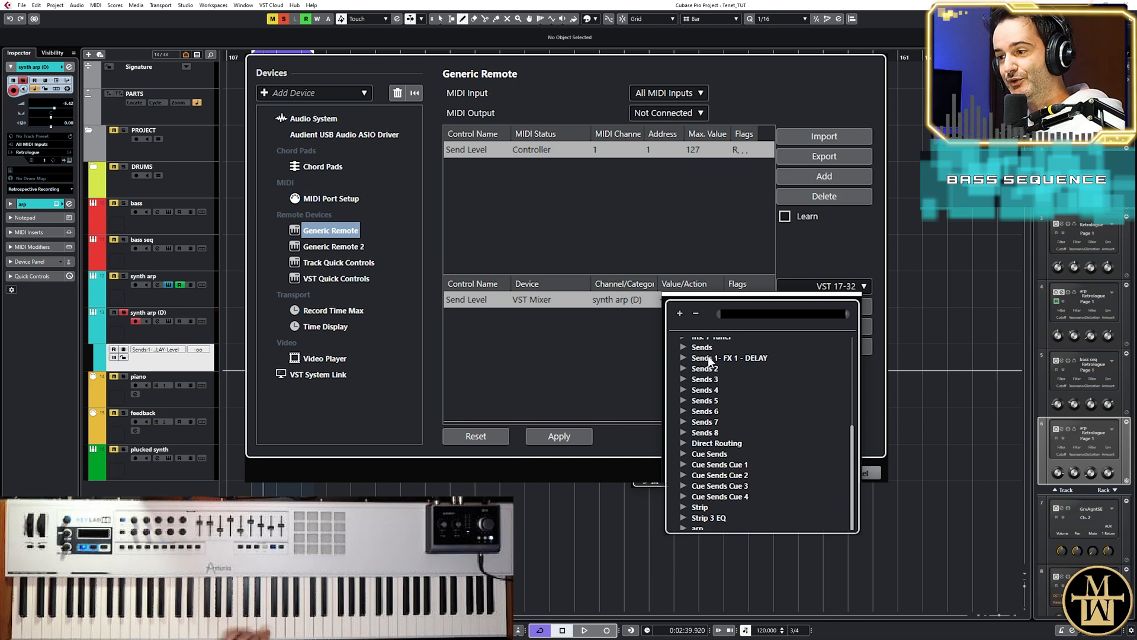
left_click(733, 357)
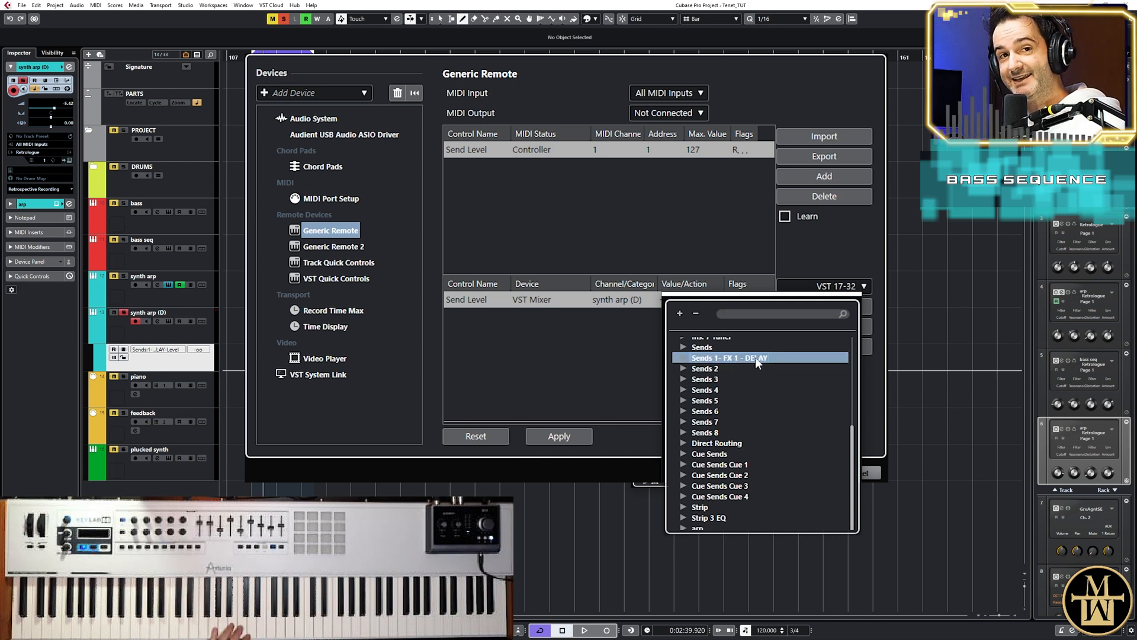
left_click(683, 358)
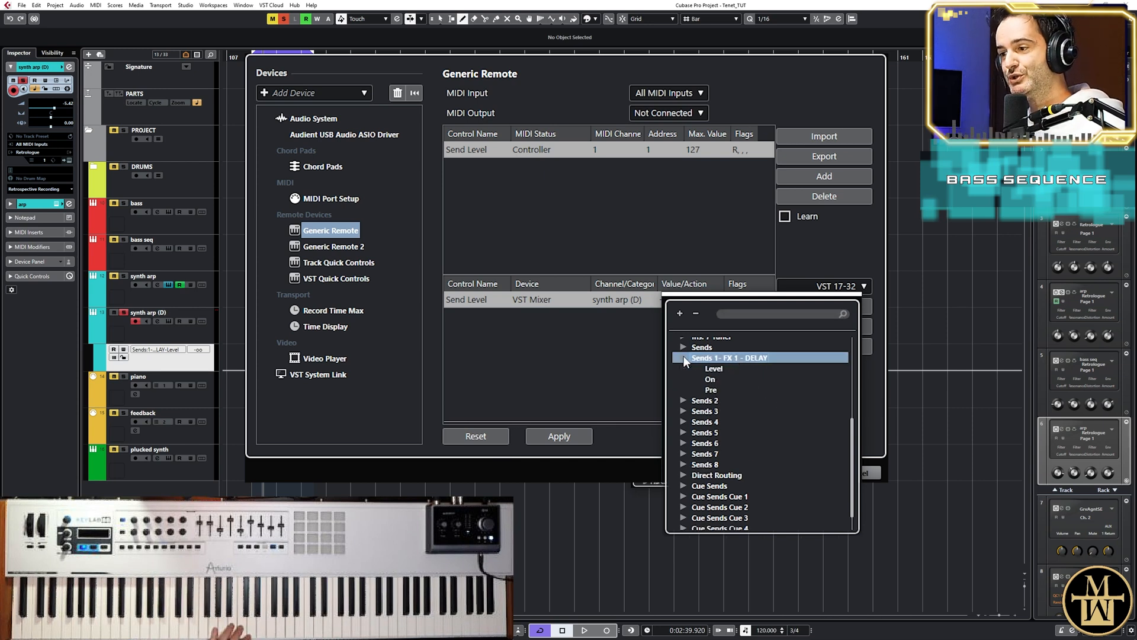
double_click(714, 368)
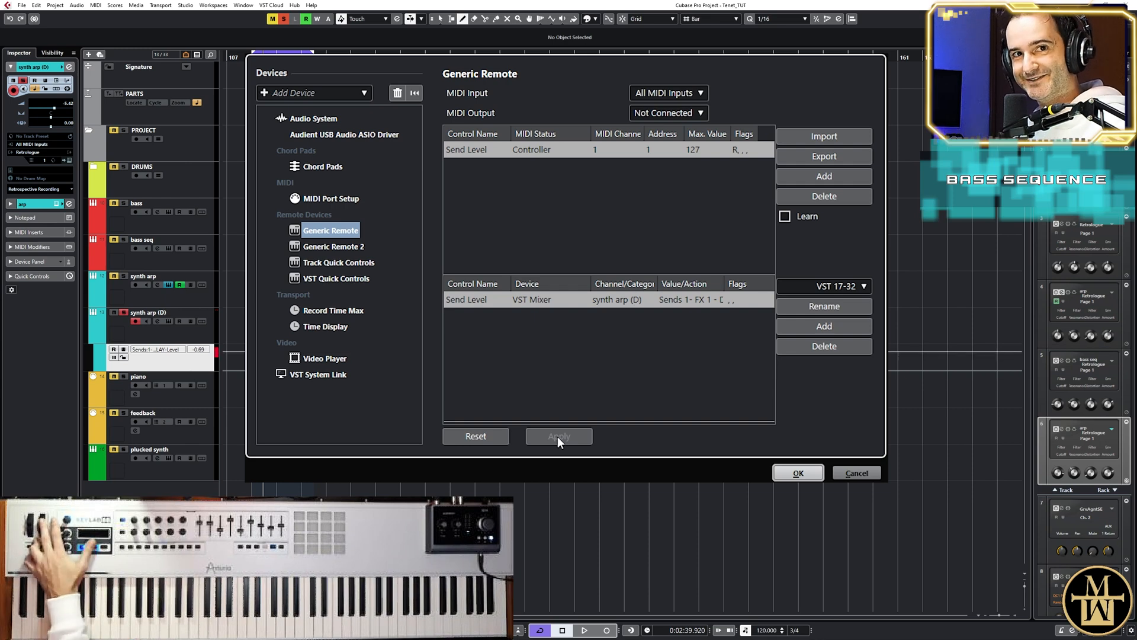
left_click(800, 473)
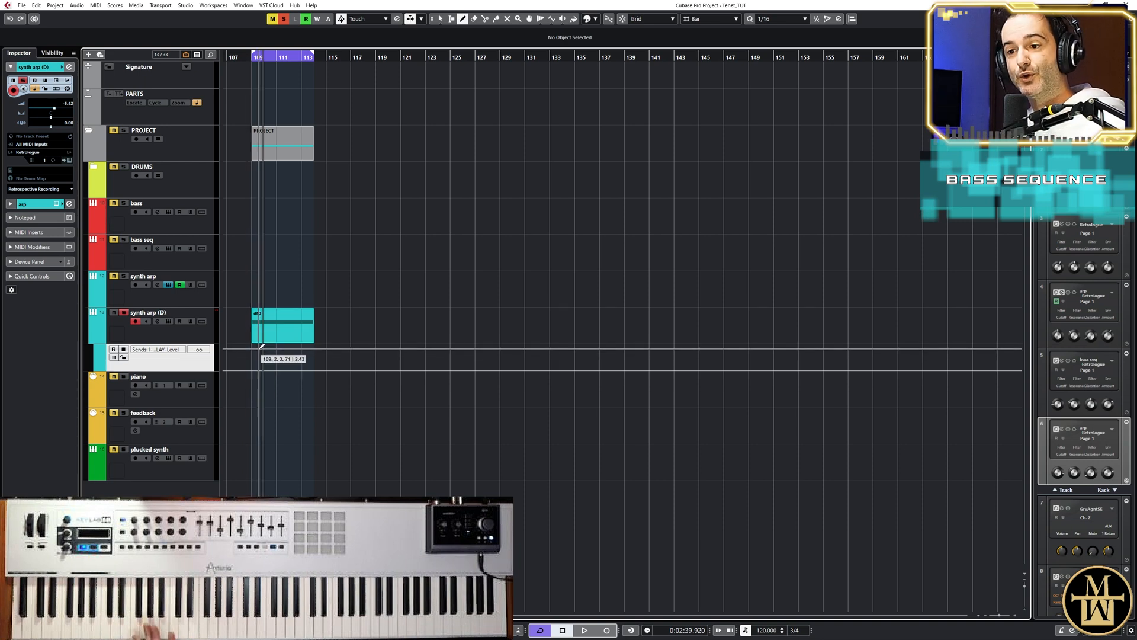
Write delay send level automation for synth arp (D) with the modulation wheel over the cycle range, then stop playback
left_click(124, 349)
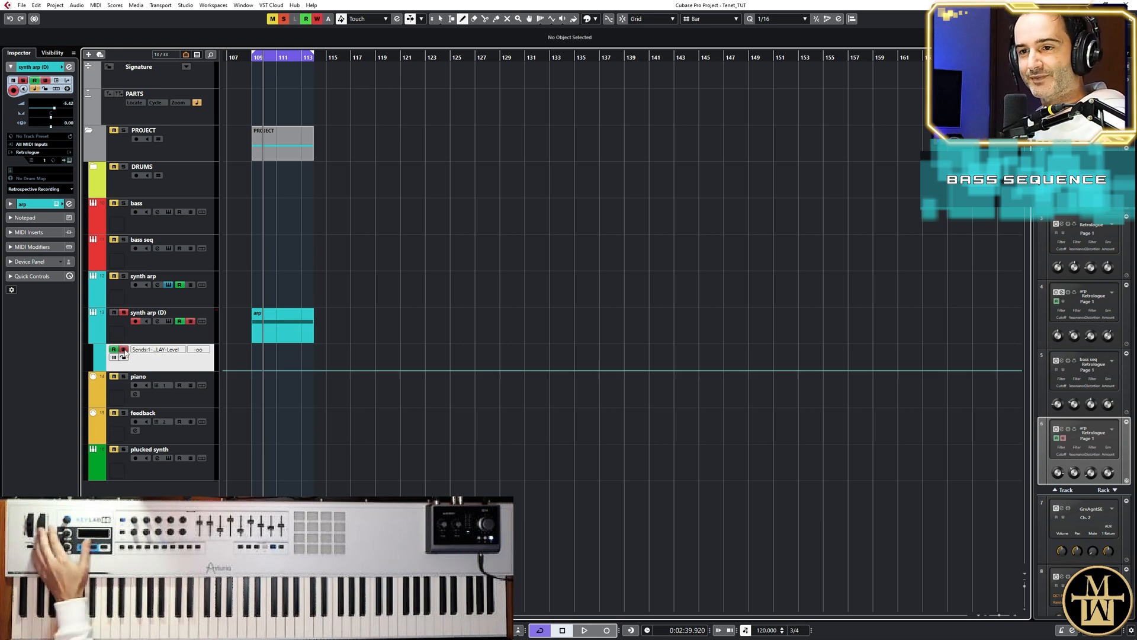
left_click(147, 339)
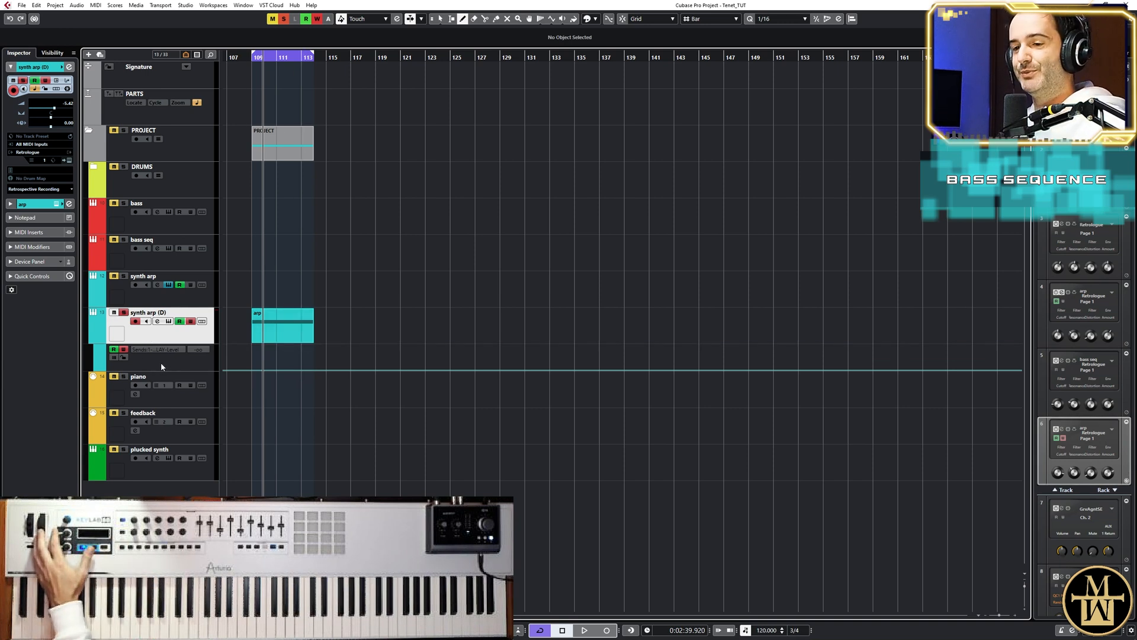
key("KP_1")
key("KP_Multiply")
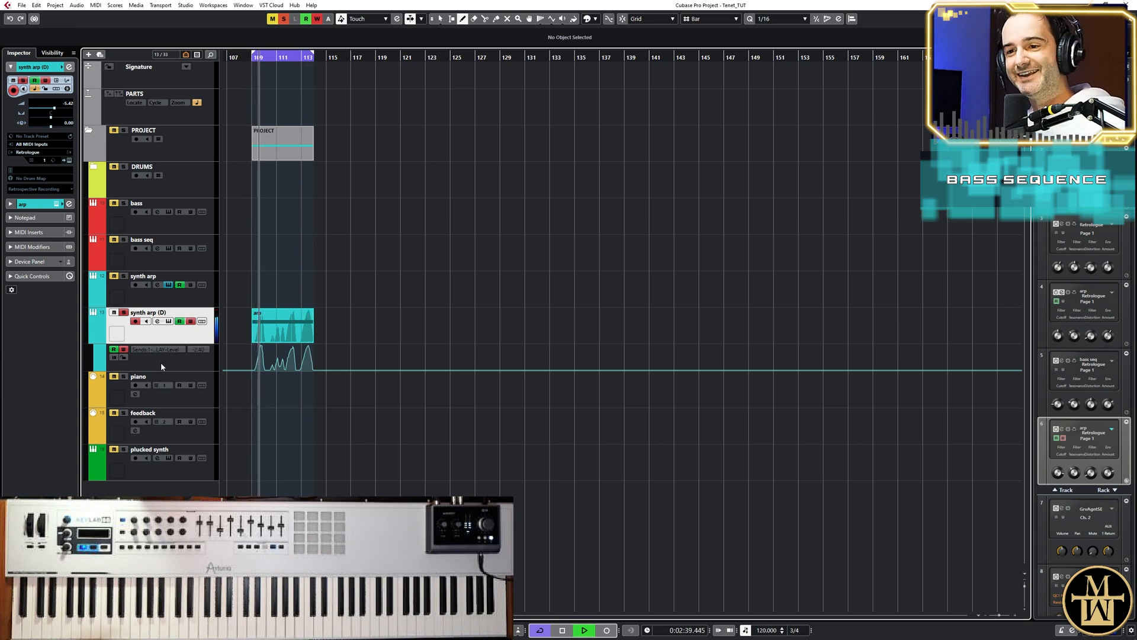
key("space")
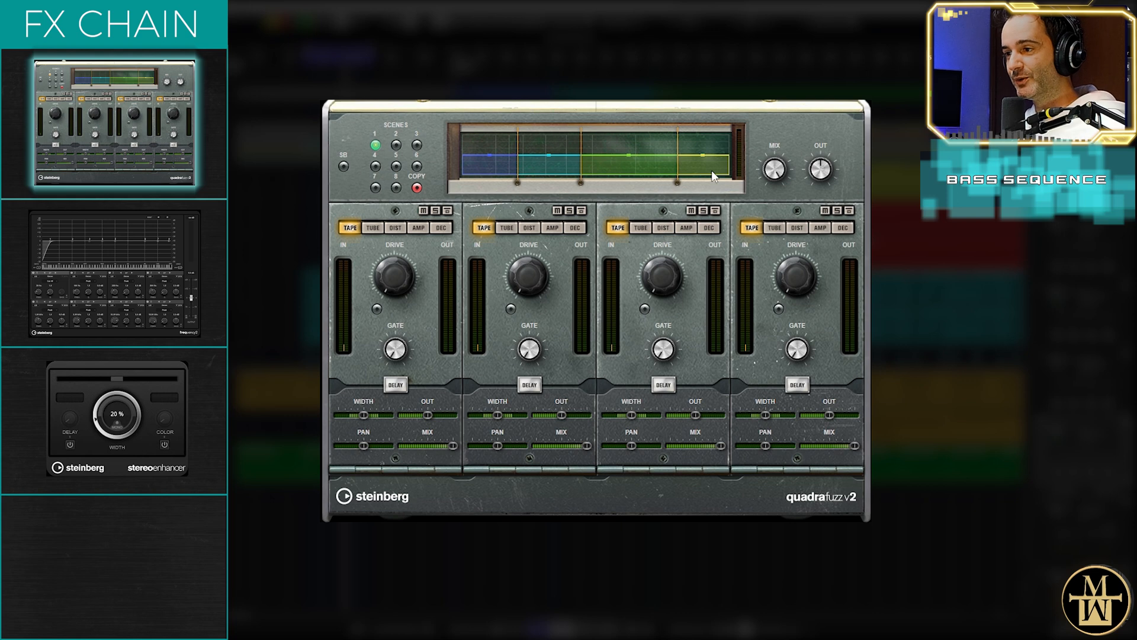
In Quadrafuzz v2, set the fourth and second bands to Dist and raise the fourth band's drive
left_click(796, 229)
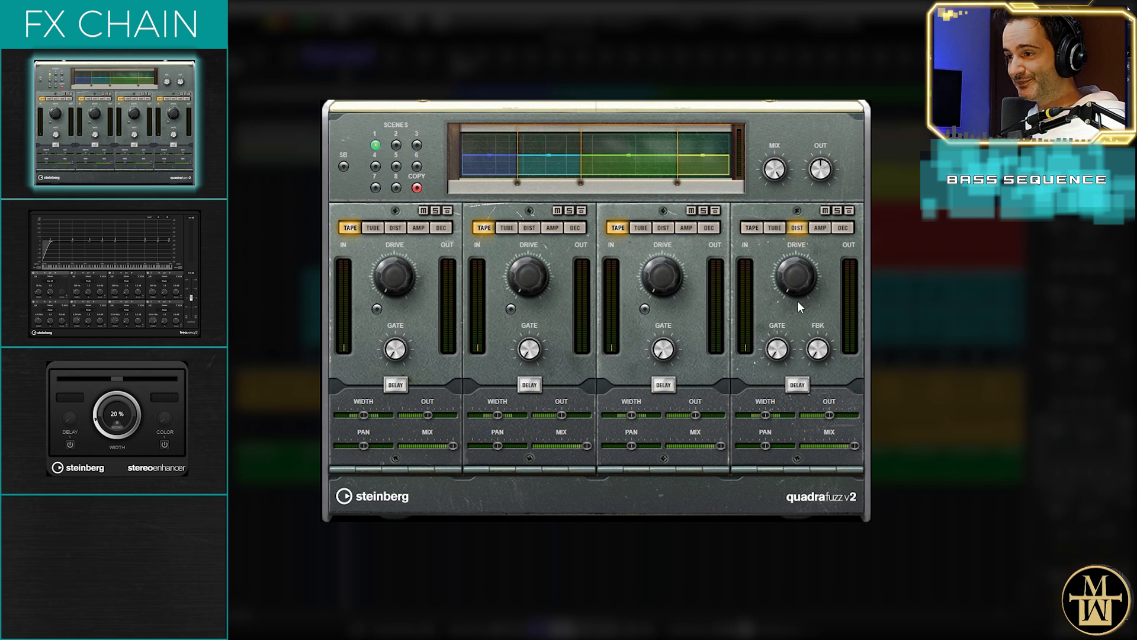
left_click_drag(798, 254, 805, 229)
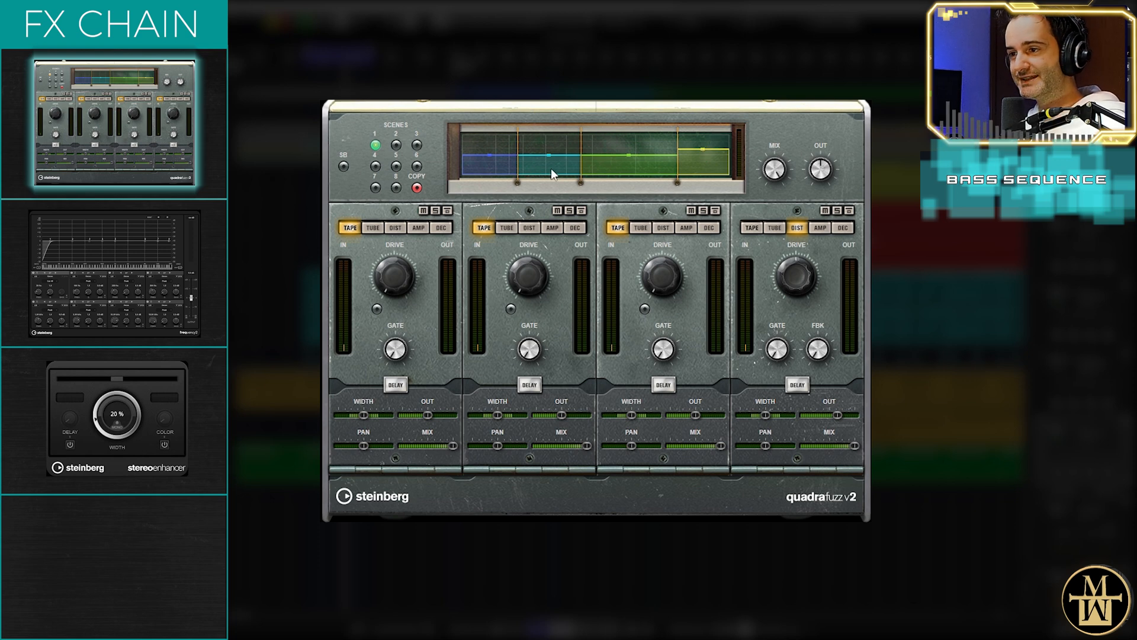
left_click(529, 229)
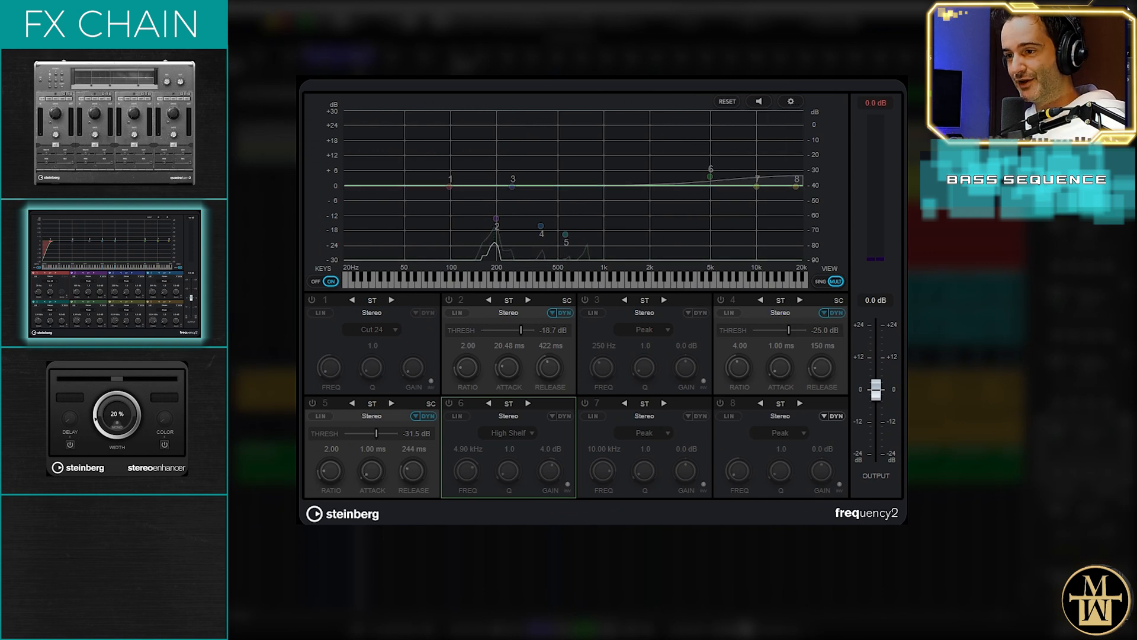
In Frequency 2, enable the 97 Hz Cut 24, the 4.90 kHz high shelf and dynamic bands 2, 4 and 5, and toggle playback
left_click(312, 299)
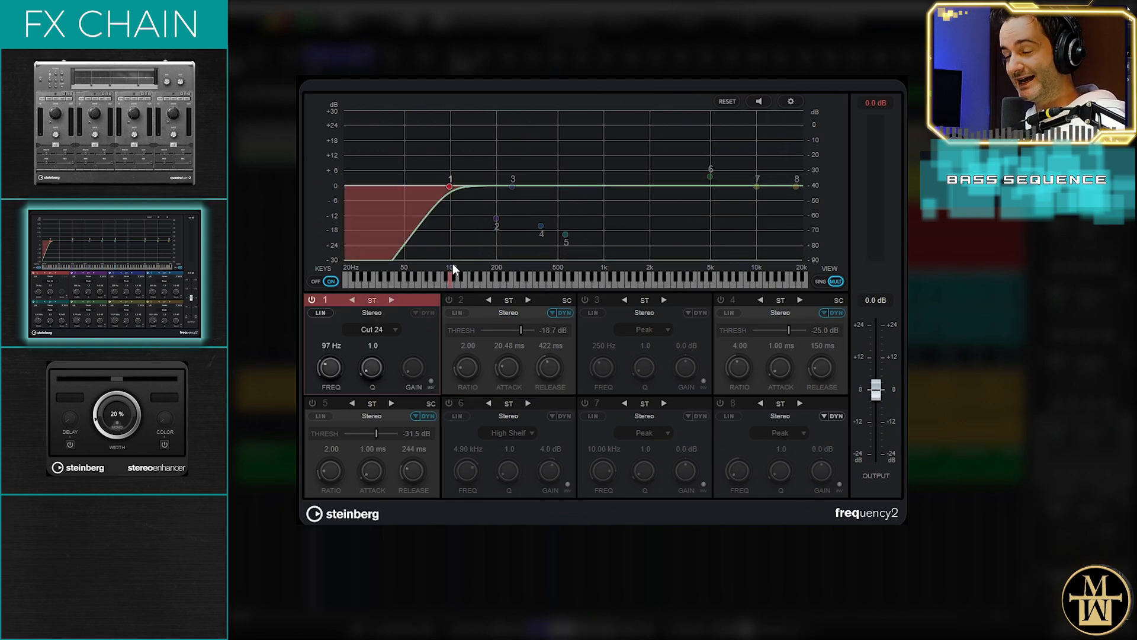
left_click(449, 403)
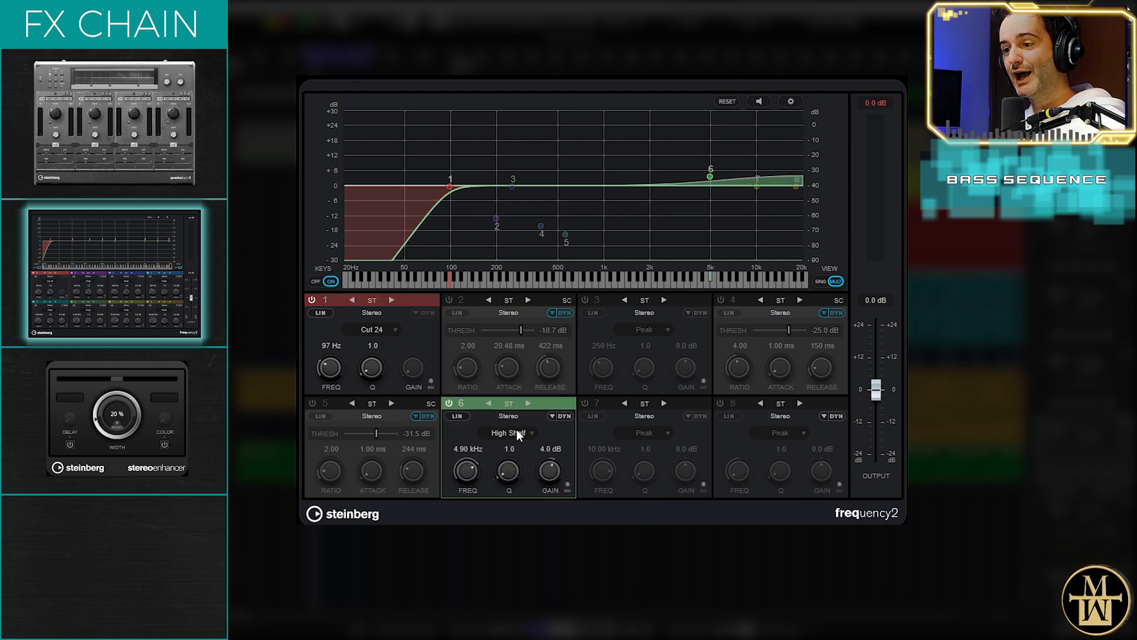
left_click(449, 299)
left_click(721, 299)
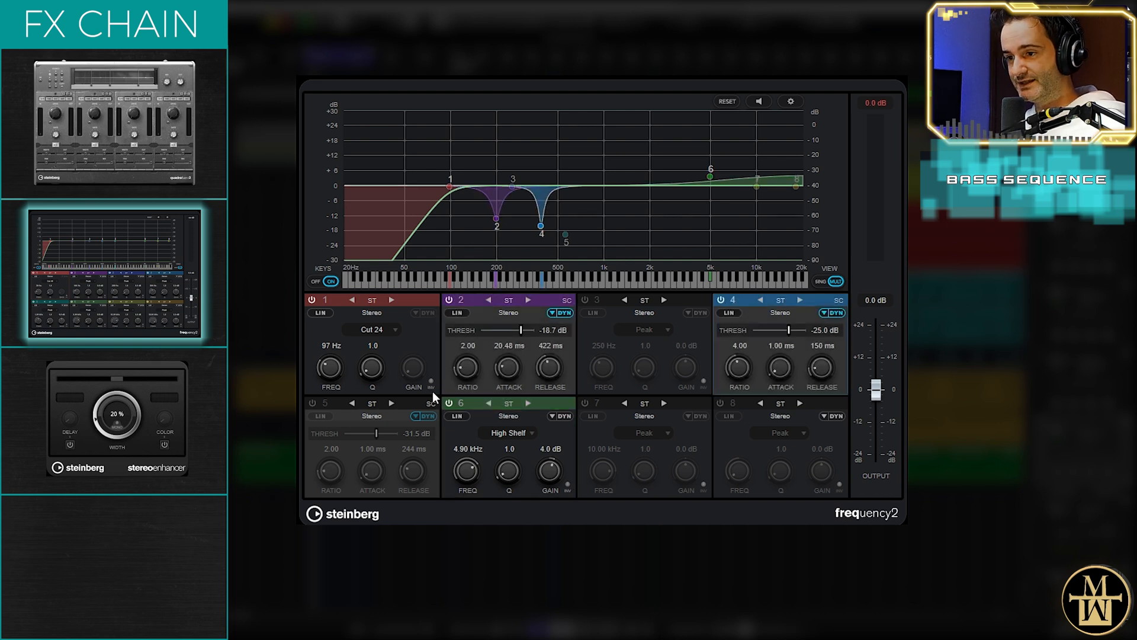
left_click(312, 403)
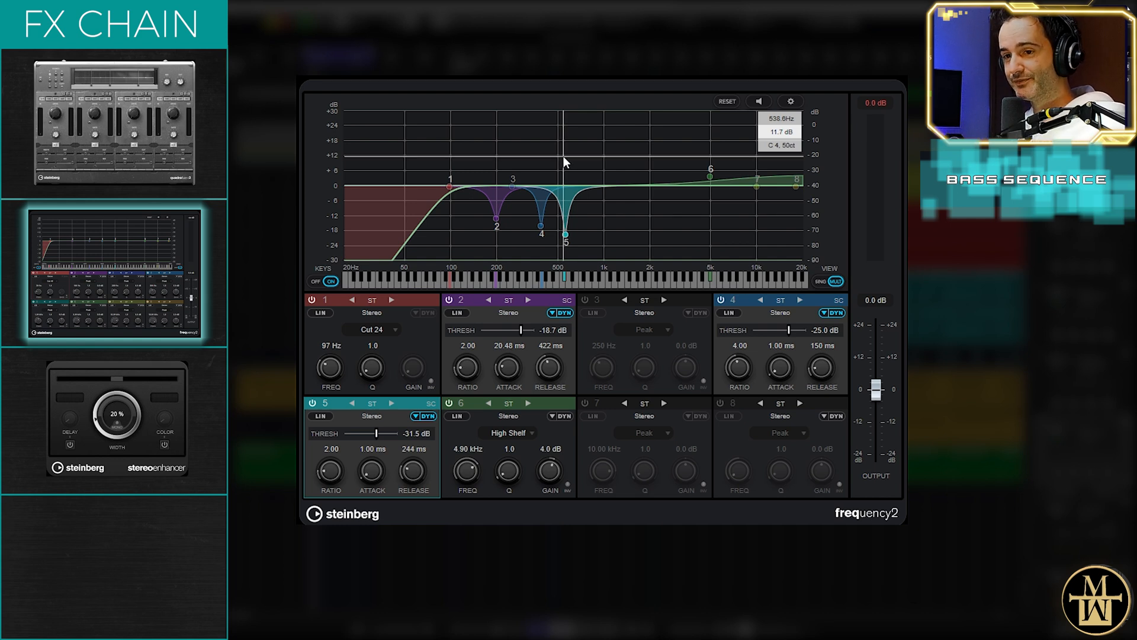
key("space")
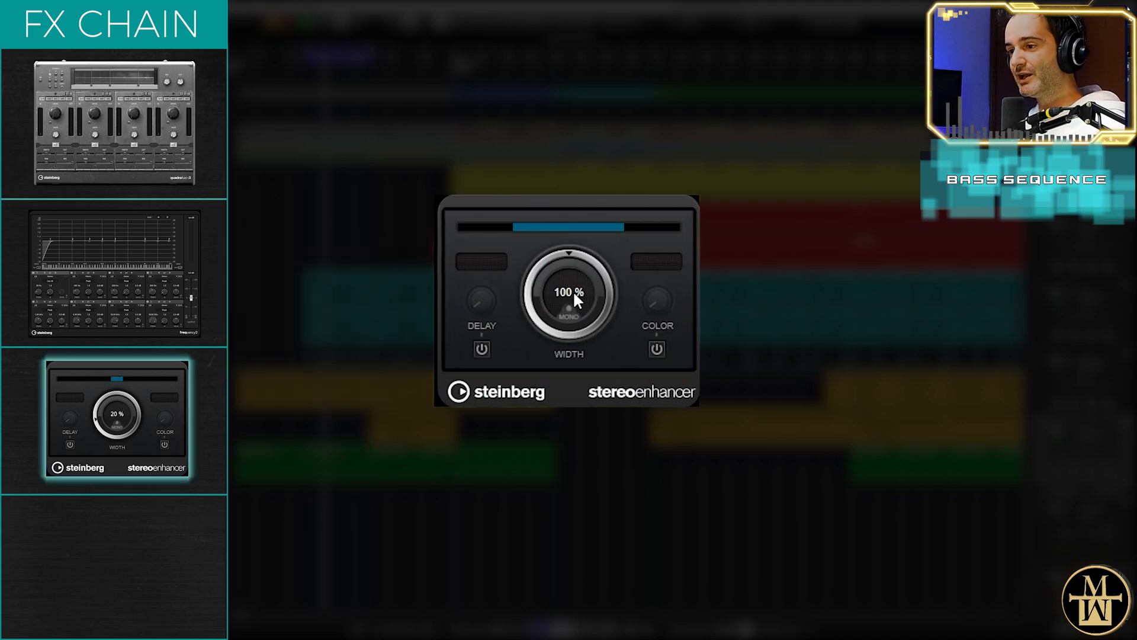
Set the StereoEnhancer's width to 50%
type("50")
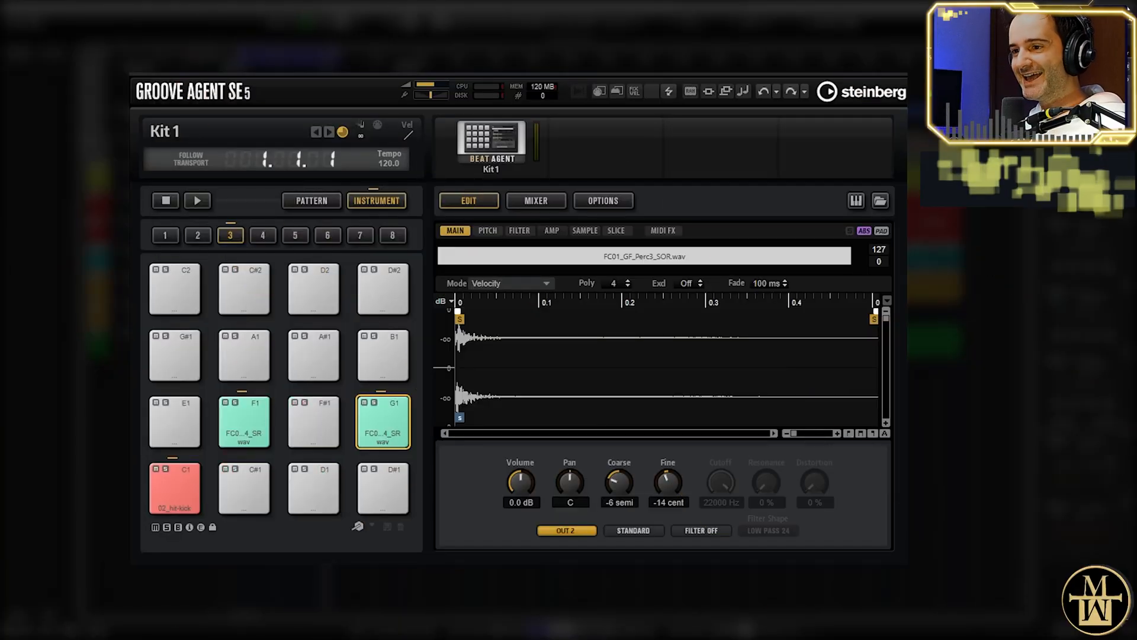
Audition the C1 kick pad and the F1 and G1 percussion pads of Kit 1
left_click(181, 507)
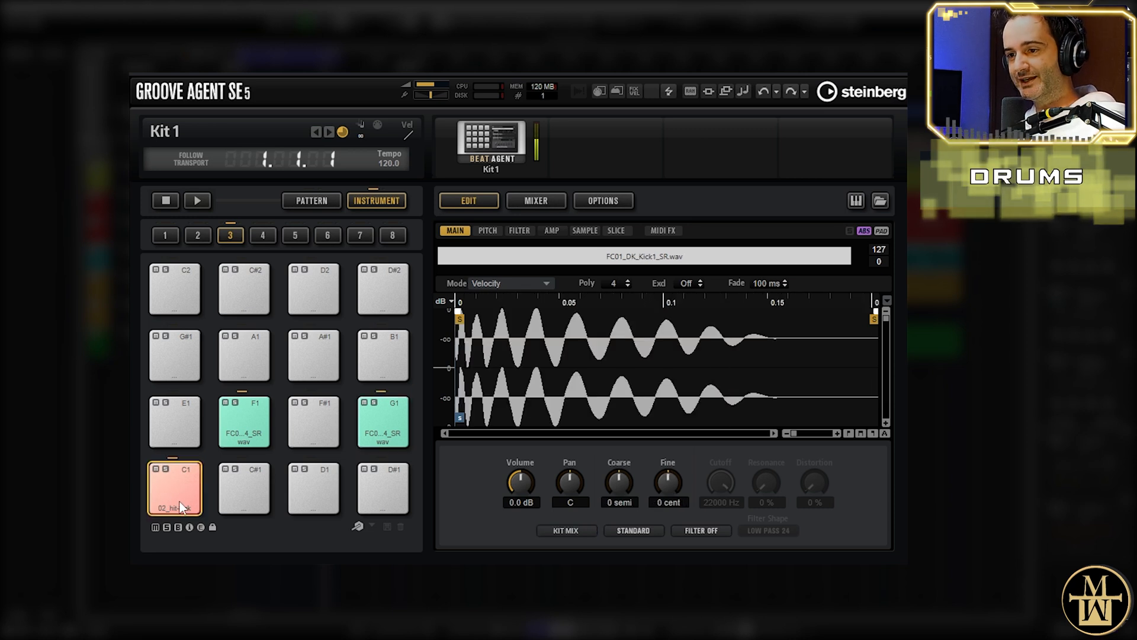
left_click(261, 437)
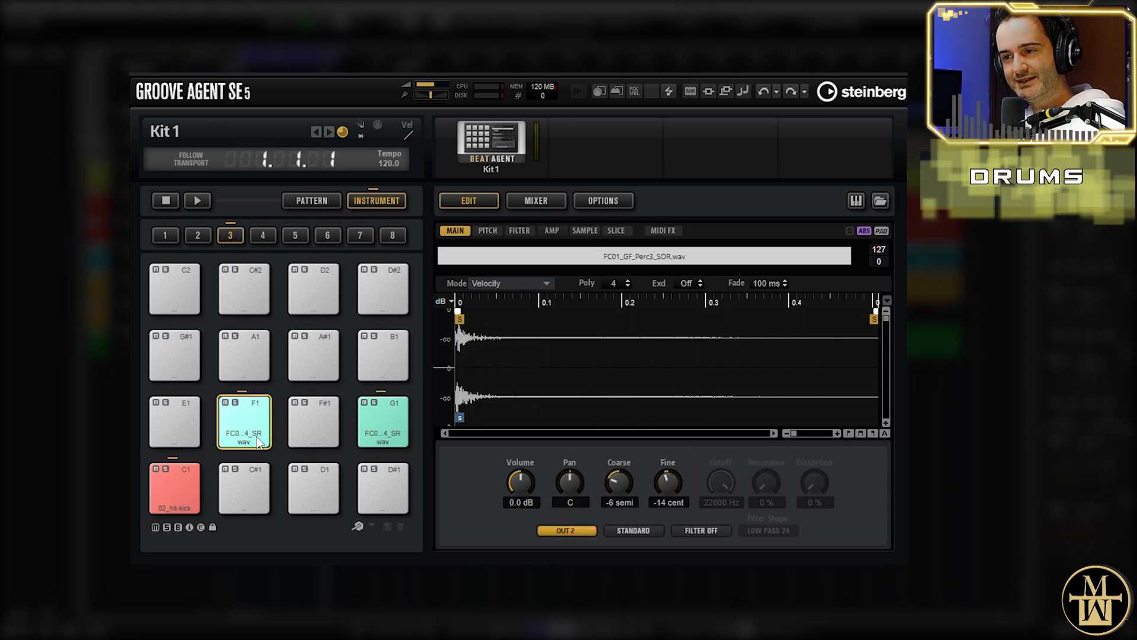
left_click(264, 439)
left_click(264, 439)
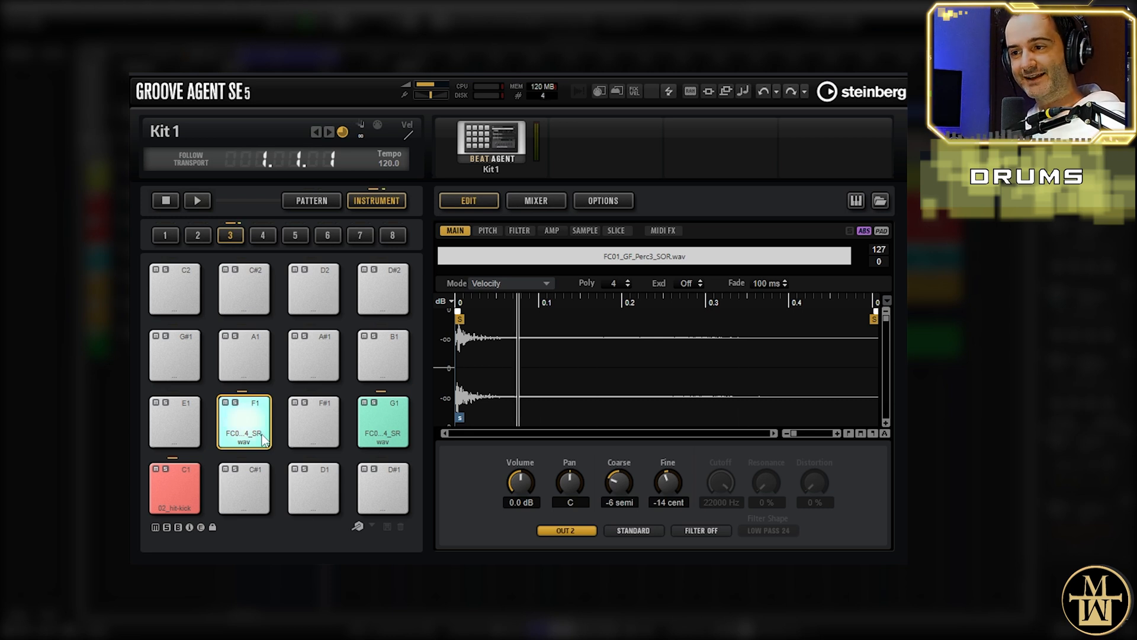
left_click(393, 438)
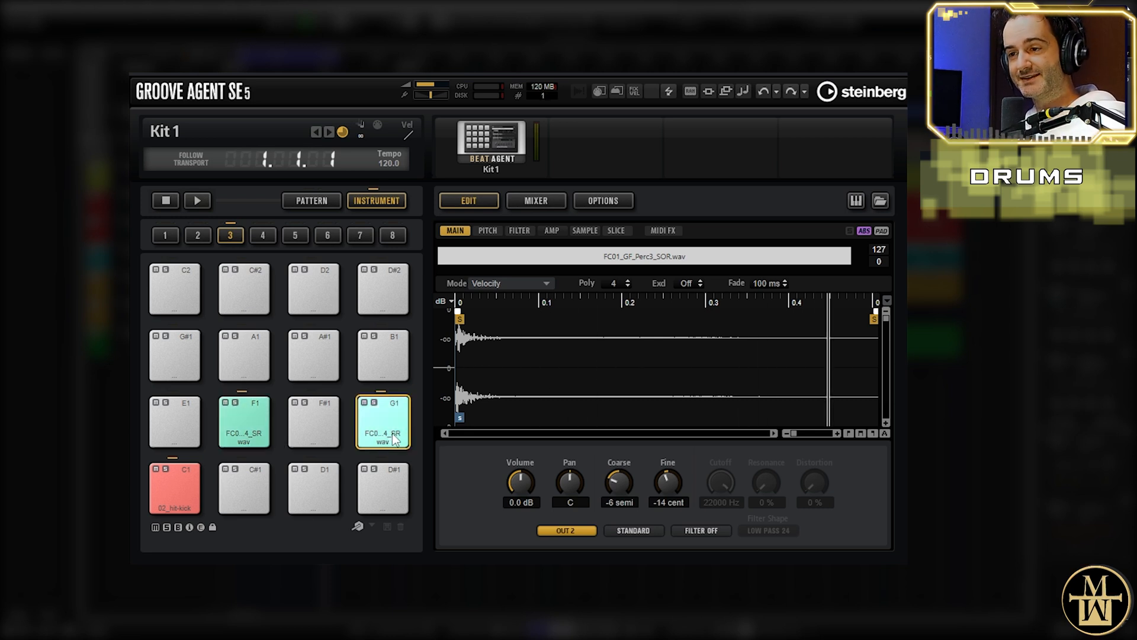
left_click(394, 438)
left_click(395, 440)
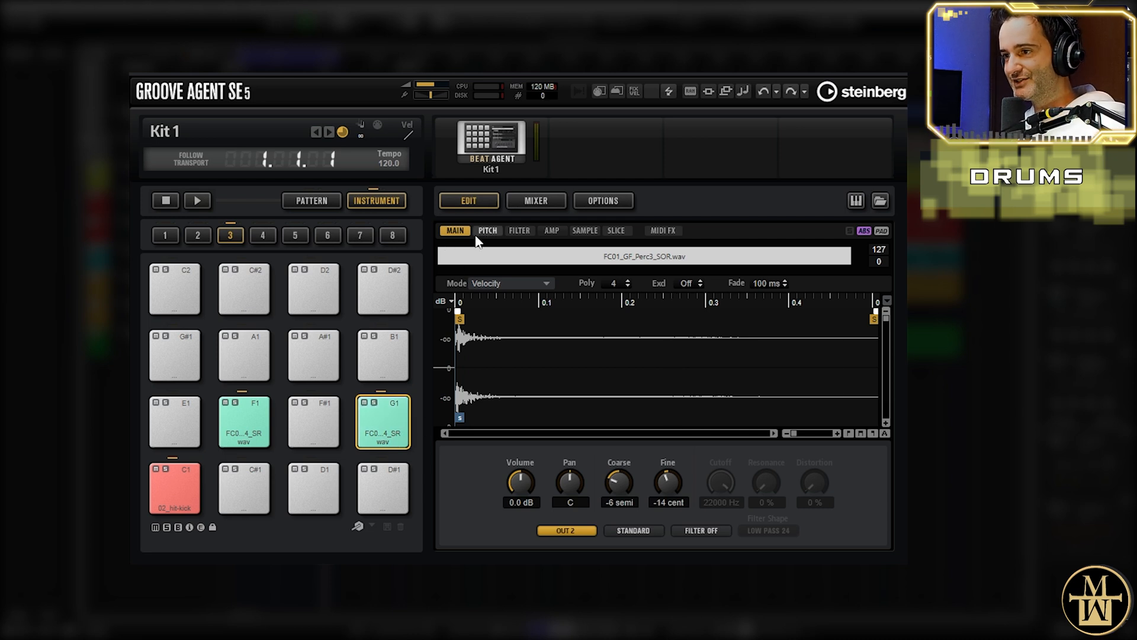
Activate the Rudiments MIDI effect on the G1 pad with the Flam type and set its time to 33.3 ms
left_click(670, 231)
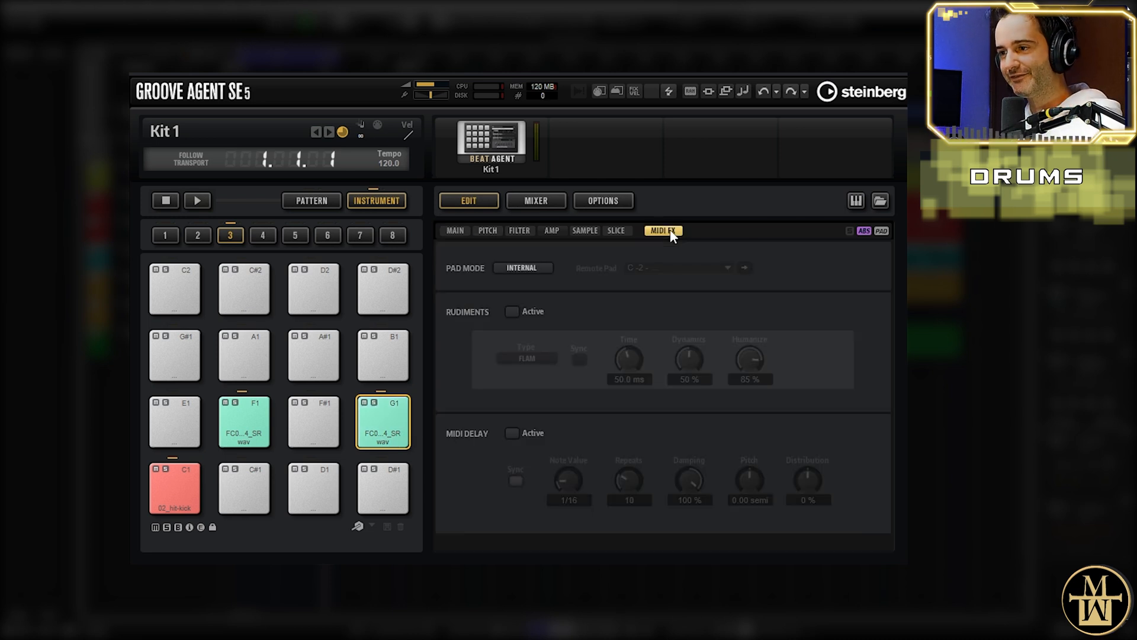
left_click(513, 311)
left_click(529, 359)
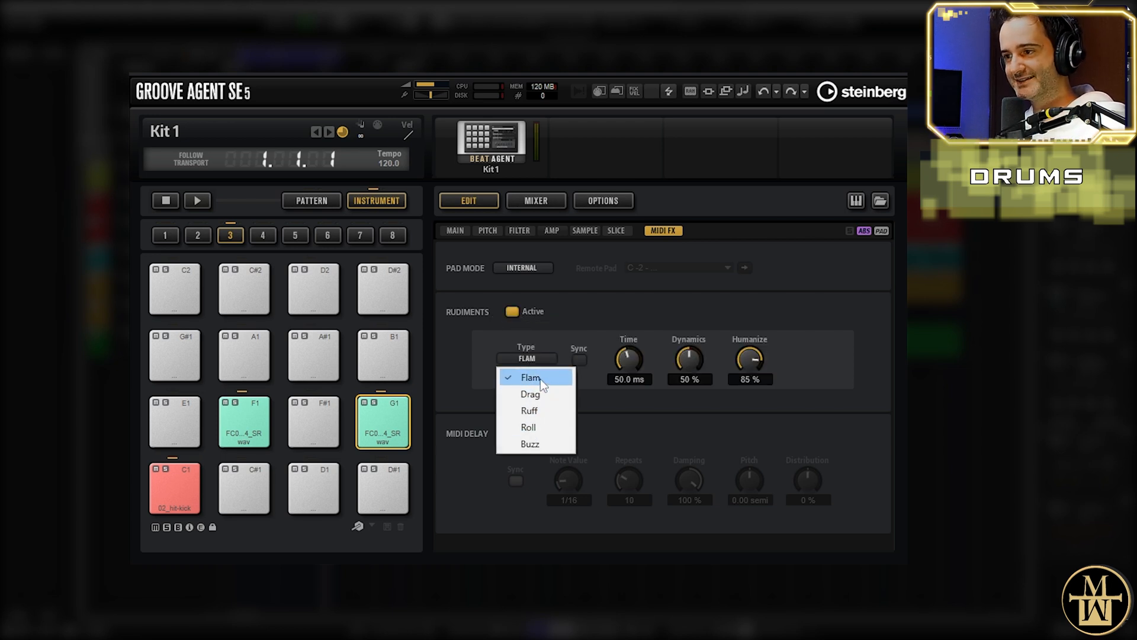
left_click(534, 379)
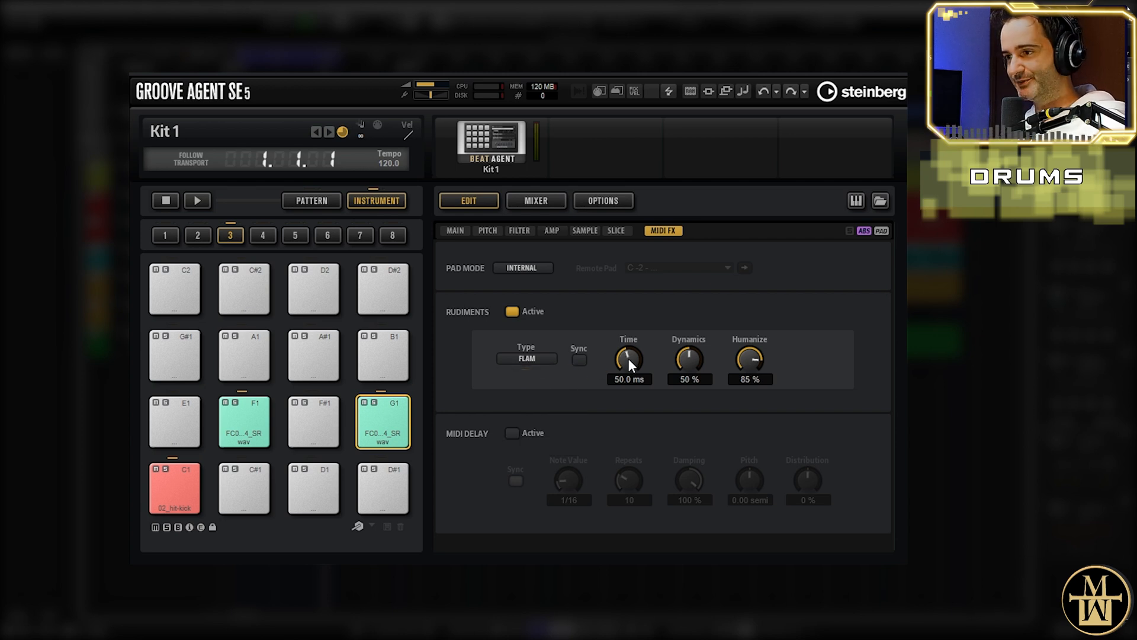
left_click_drag(628, 358, 643, 289)
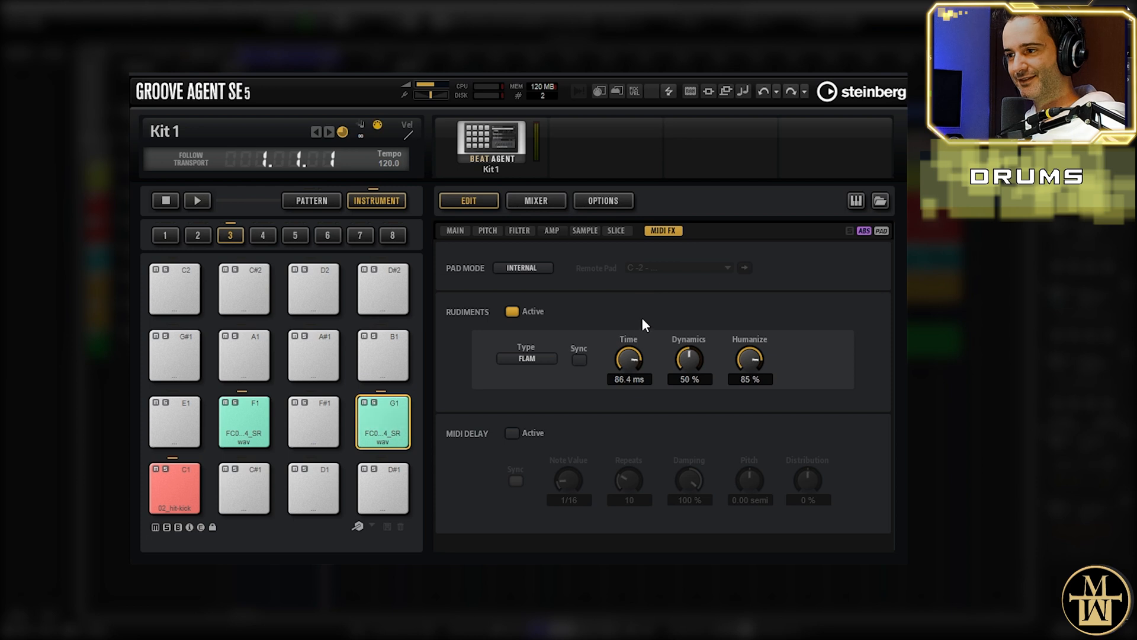
left_click_drag(638, 350, 633, 394)
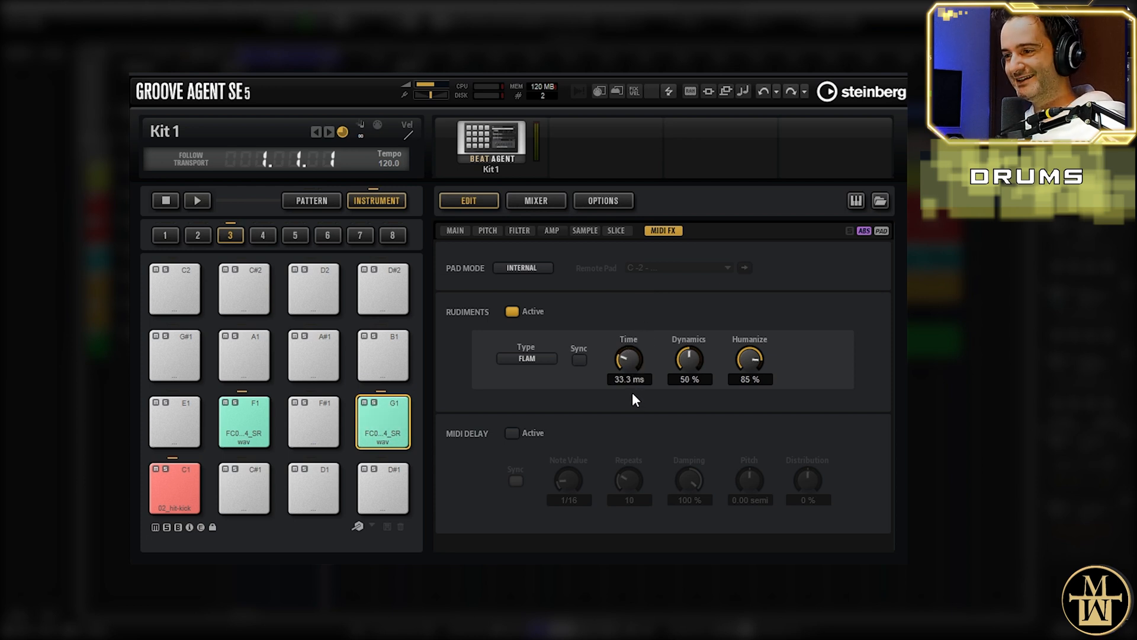